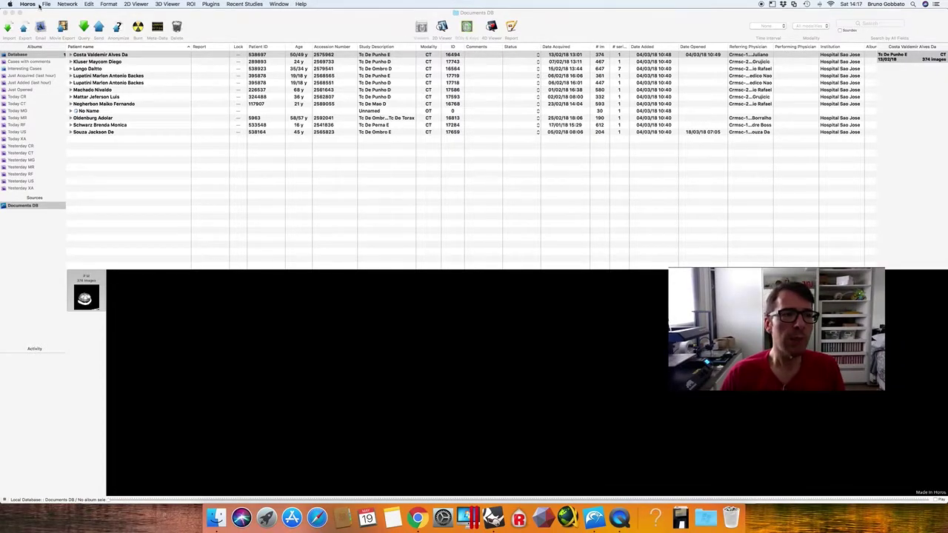
Step: View the About Horos information window and close it again
{"action": "left_click", "coordinate": [300, 4]}
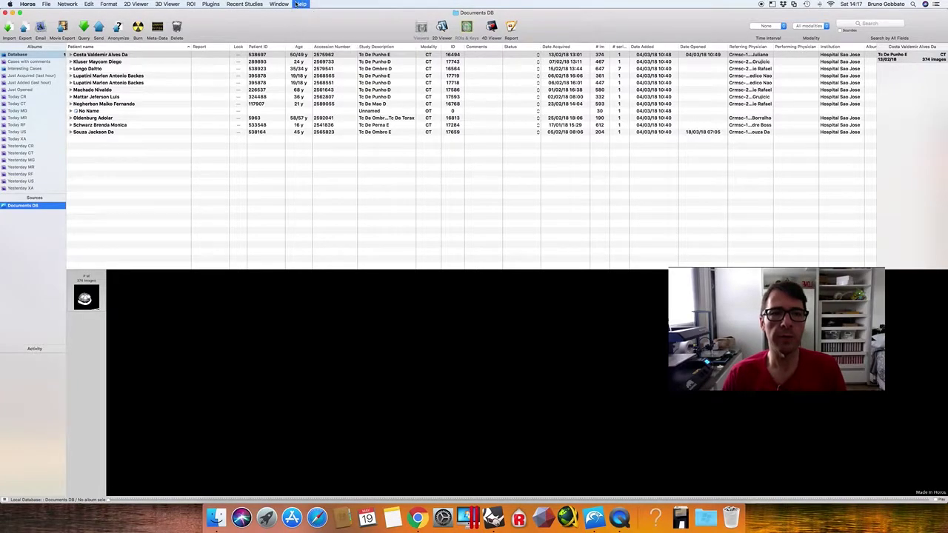
{"action": "mouse_move", "coordinate": [29, 4]}
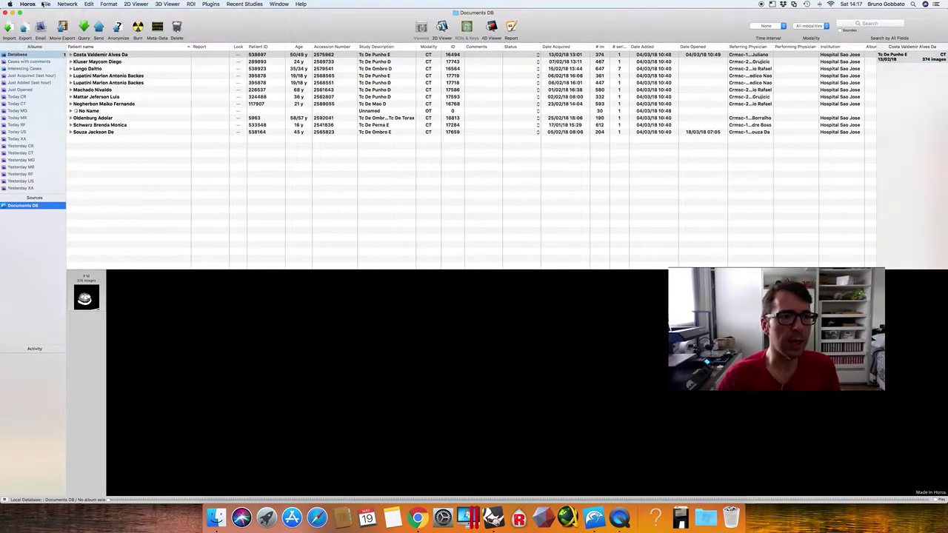
{"action": "left_click", "coordinate": [38, 12]}
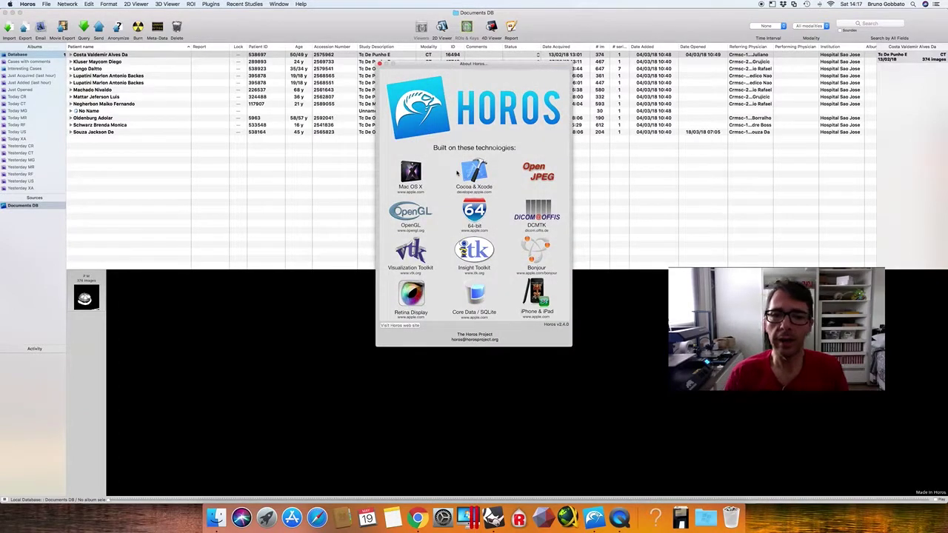
{"action": "left_click", "coordinate": [379, 65]}
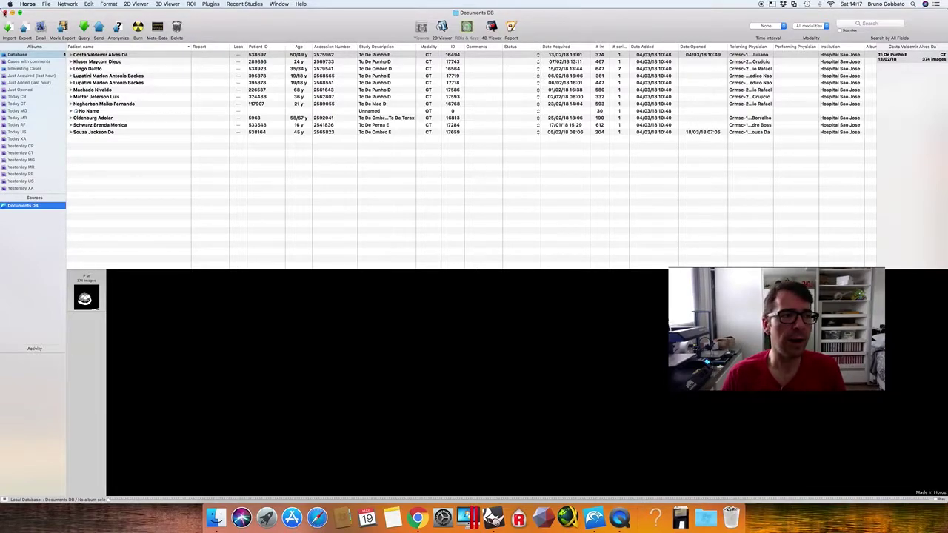
Step: Close the Horos database and Finder windows, switch to the empty Rhinoceros model, and widen its window to the screen edge
{"action": "left_click", "coordinate": [5, 12]}
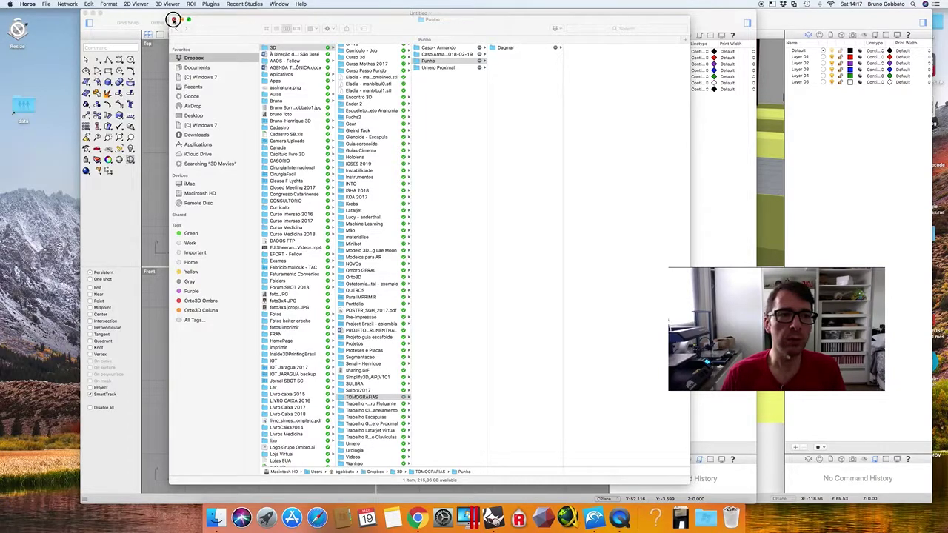
{"action": "left_click", "coordinate": [175, 19]}
{"action": "left_click", "coordinate": [265, 122]}
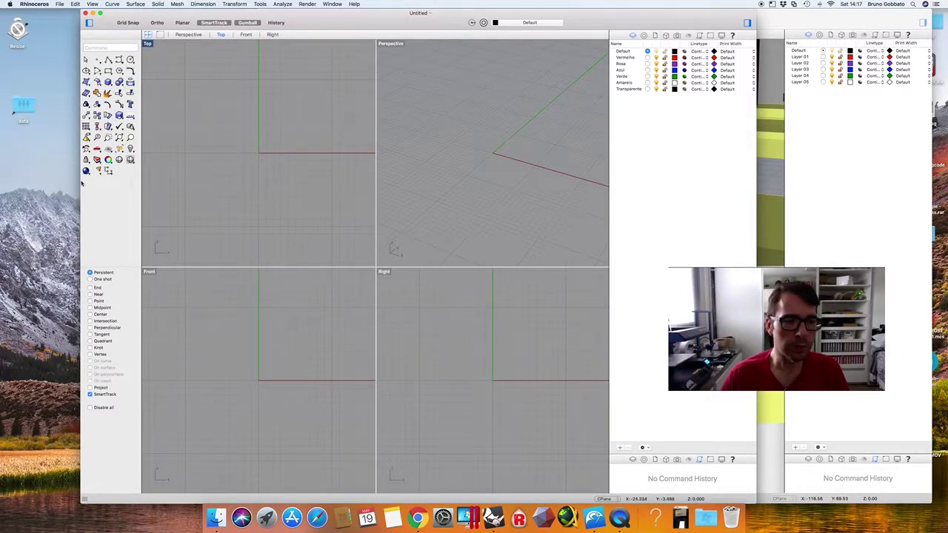
{"action": "left_click_drag", "start_coordinate": [68, 183], "coordinate": [4, 194]}
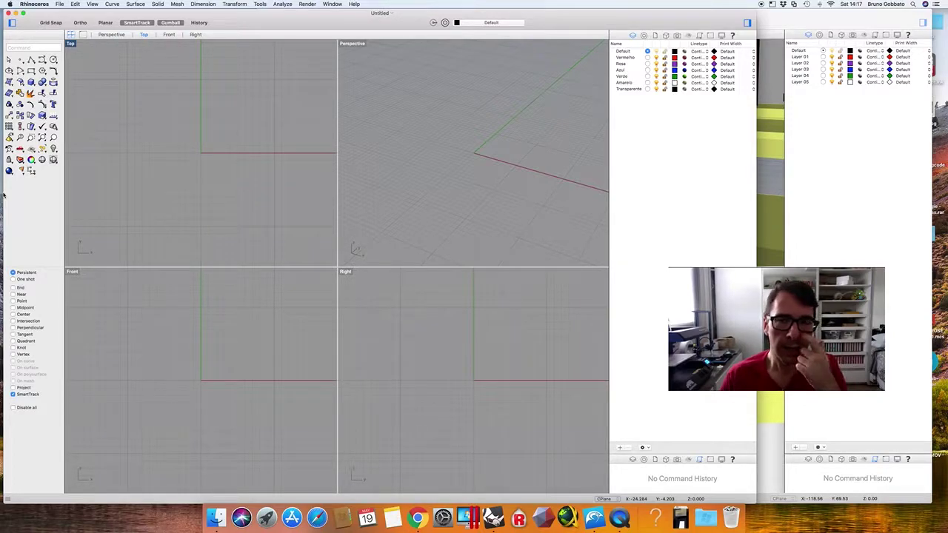
{"action": "scroll", "coordinate": [176, 141], "scroll_direction": "down", "scroll_amount": 10}
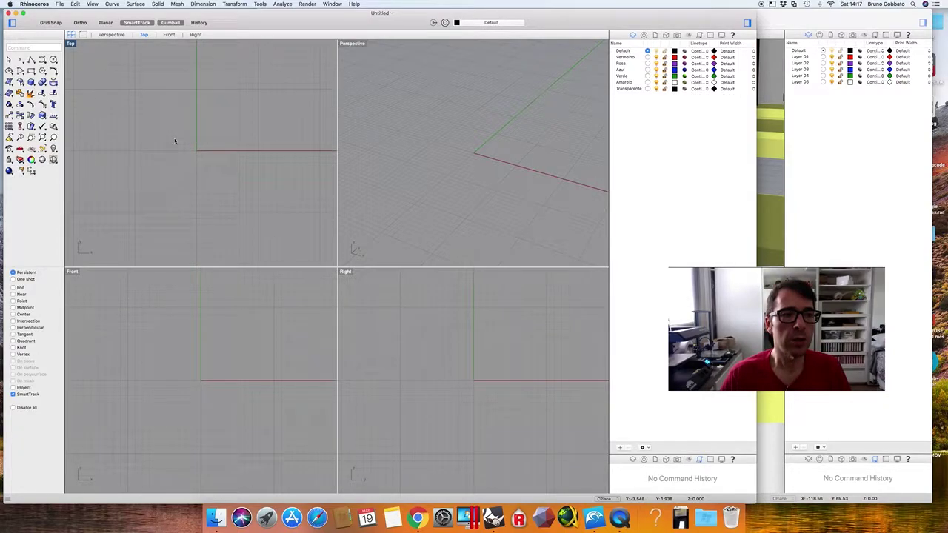
{"action": "scroll", "coordinate": [245, 311], "scroll_direction": "down", "scroll_amount": 3}
{"action": "scroll", "coordinate": [484, 125], "scroll_direction": "down", "scroll_amount": 2}
Step: Import the patient's clavicle STL file ending in "_Medial.stl" from the patient's recent folder, accepting the STL import options
{"action": "left_click", "coordinate": [60, 4]}
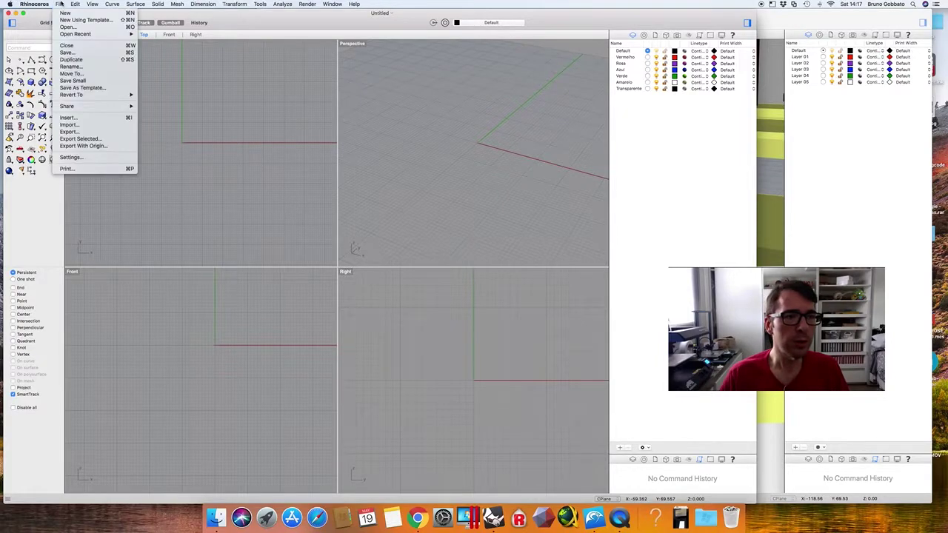
{"action": "left_click", "coordinate": [77, 124]}
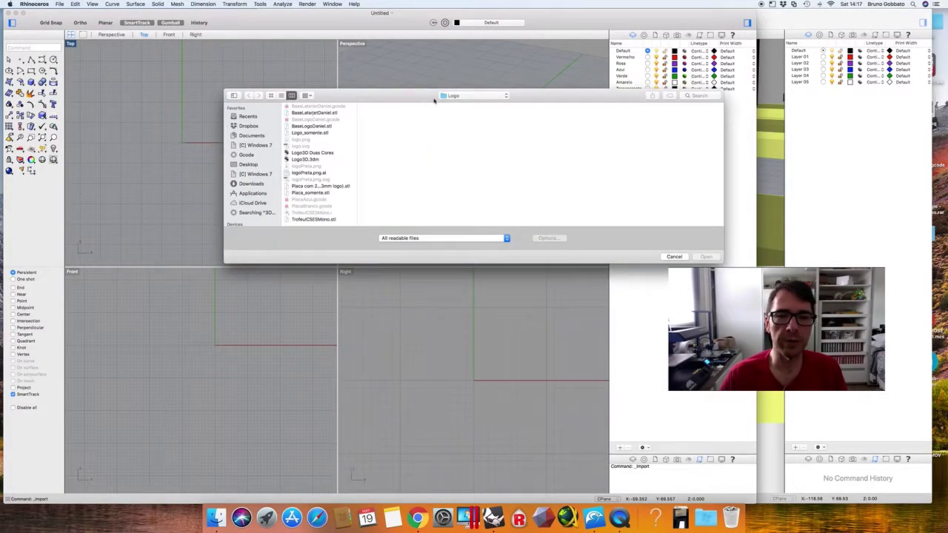
{"action": "left_click", "coordinate": [453, 96]}
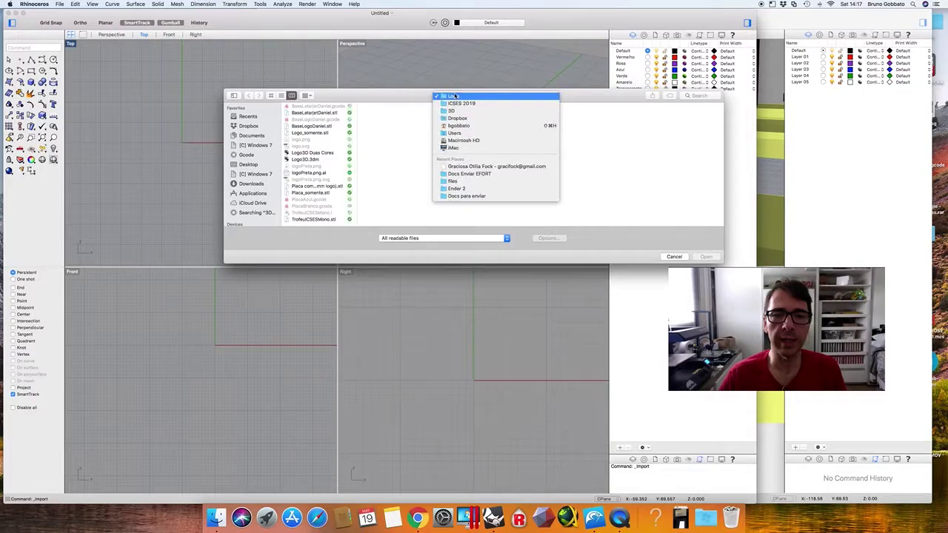
{"action": "left_click", "coordinate": [467, 167]}
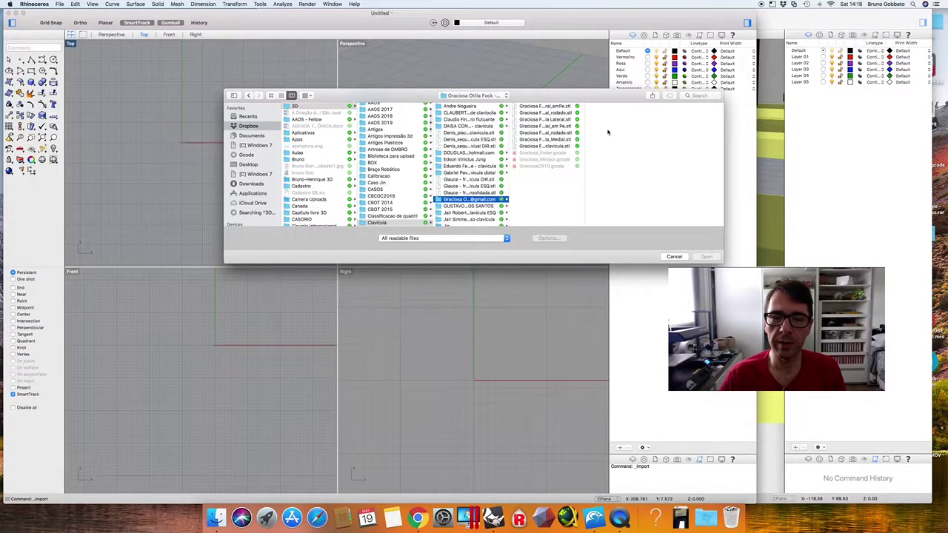
{"action": "left_click_drag", "start_coordinate": [584, 149], "coordinate": [669, 153]}
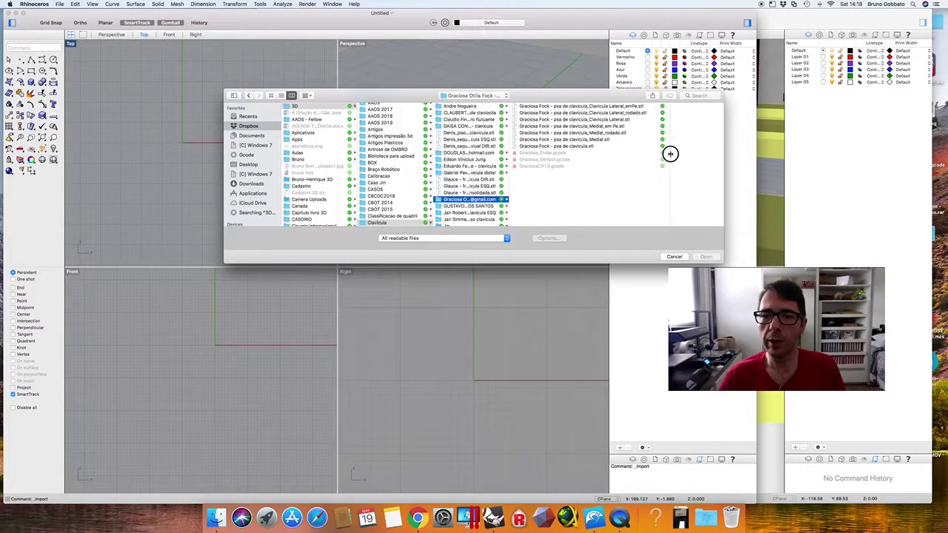
{"action": "left_click", "coordinate": [585, 140]}
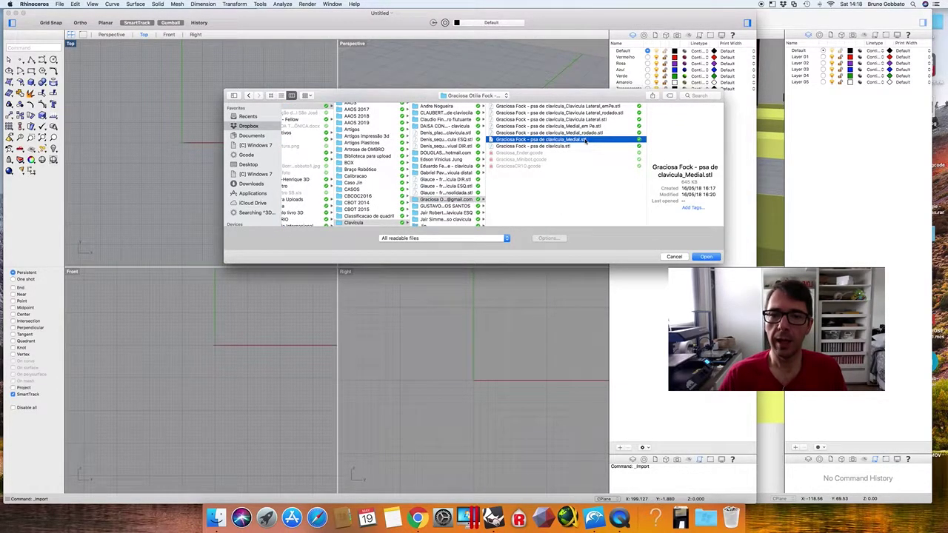
{"action": "left_click", "coordinate": [706, 257]}
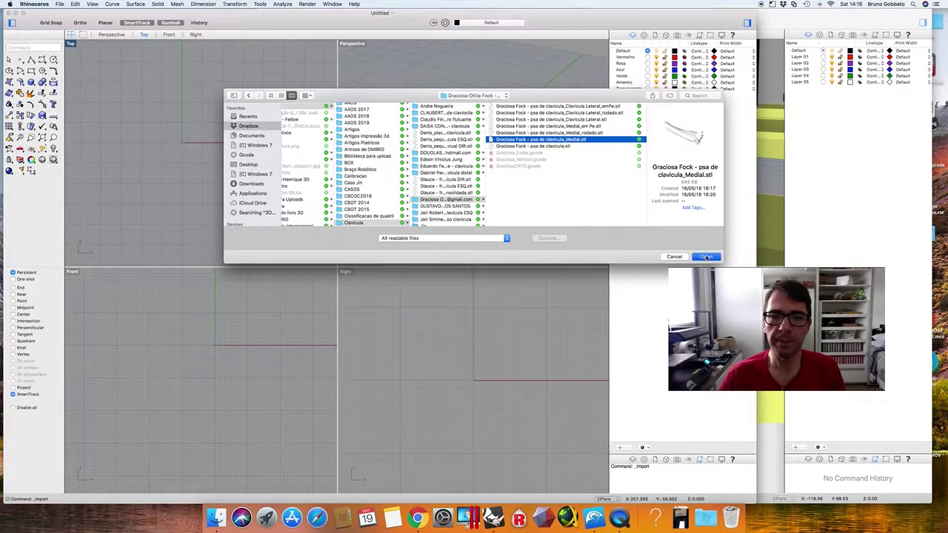
{"action": "left_click", "coordinate": [314, 357]}
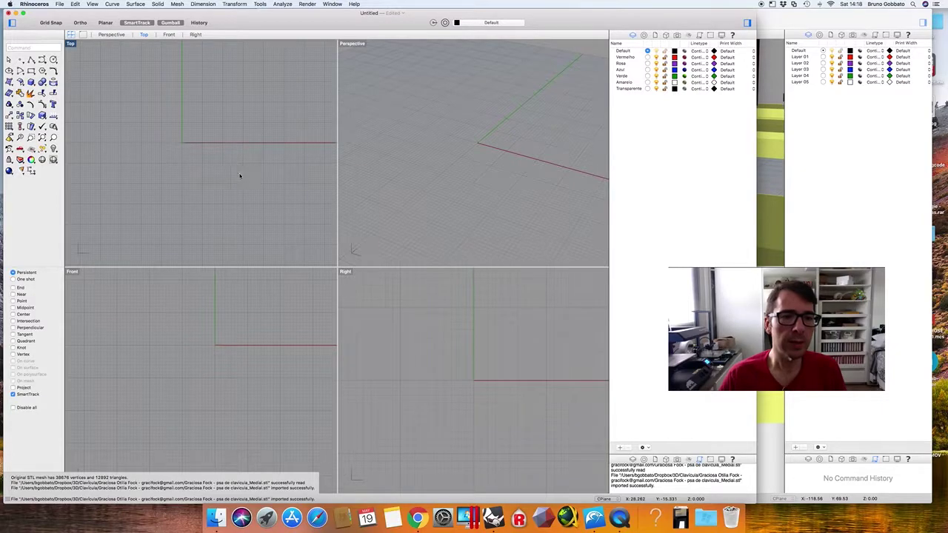
Step: Make Amarelo the current layer
{"action": "scroll", "coordinate": [239, 176], "scroll_direction": "down", "scroll_amount": 6}
{"action": "scroll", "coordinate": [239, 176], "scroll_direction": "down", "scroll_amount": 3}
{"action": "scroll", "coordinate": [211, 83], "scroll_direction": "up", "scroll_amount": 2}
{"action": "scroll", "coordinate": [210, 83], "scroll_direction": "up", "scroll_amount": 1}
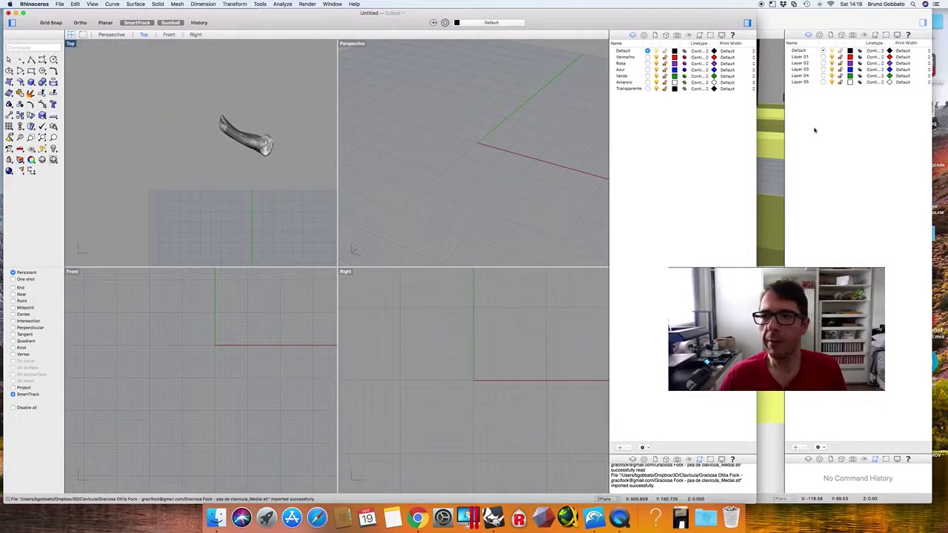
{"action": "left_click", "coordinate": [648, 83]}
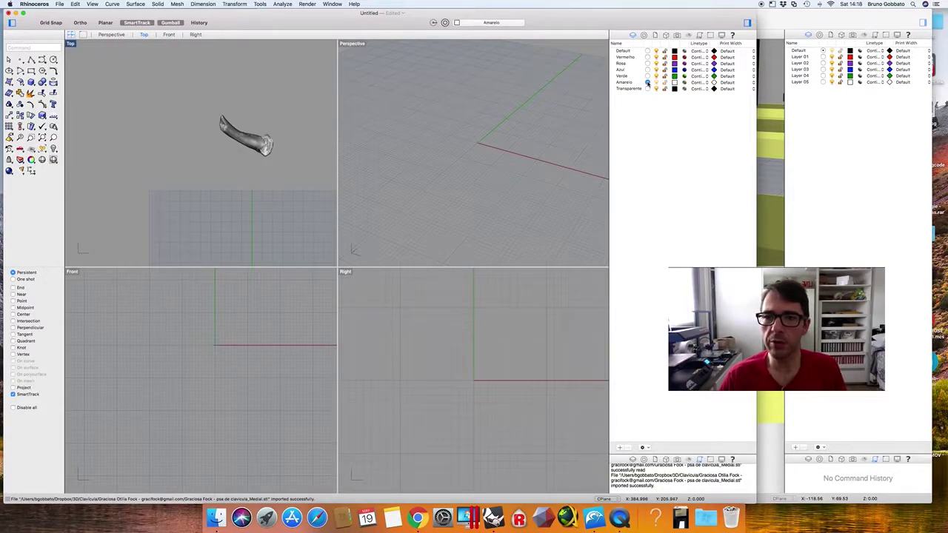
{"action": "left_click", "coordinate": [59, 3]}
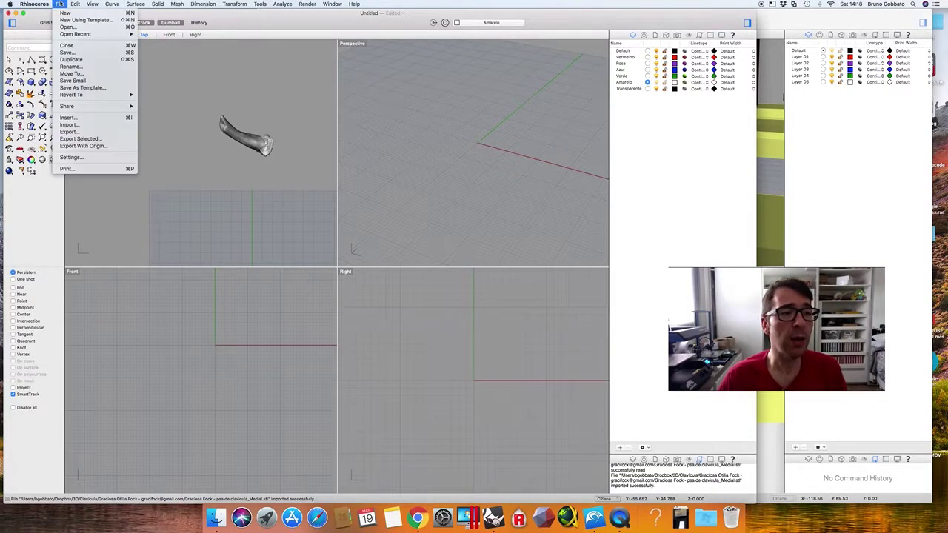
{"action": "left_click", "coordinate": [67, 119]}
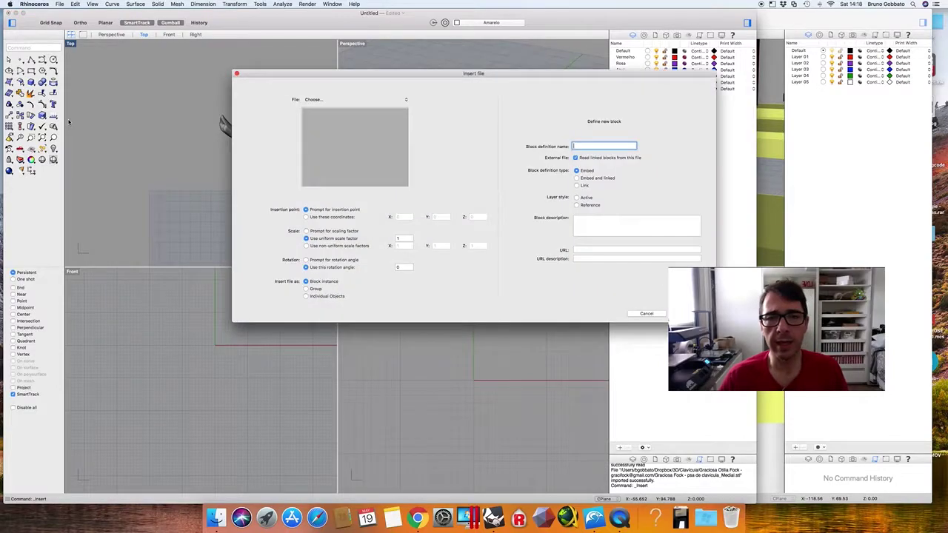
{"action": "left_click", "coordinate": [638, 315]}
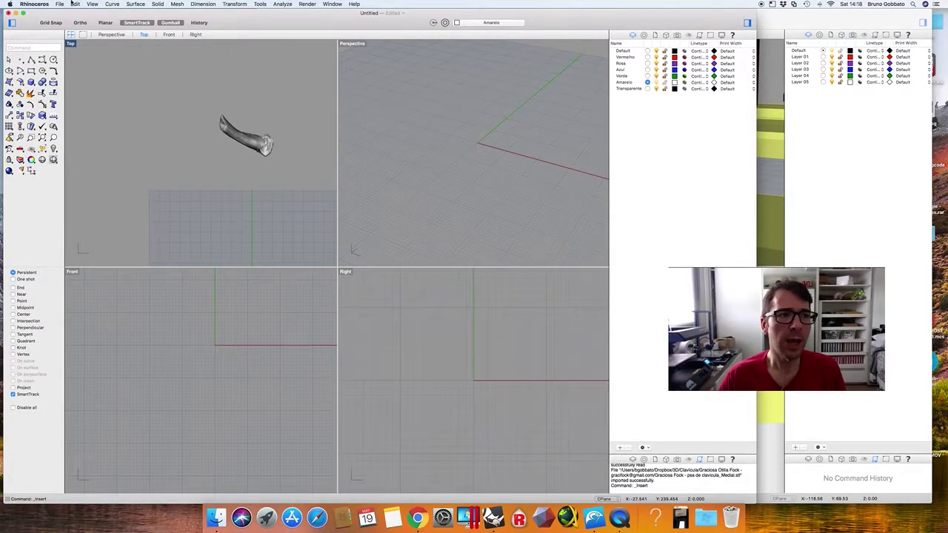
Step: Import the STL file ending in "_Clavicula Lateral.stl" from the same patient folder, accepting the STL import options
{"action": "left_click", "coordinate": [59, 4]}
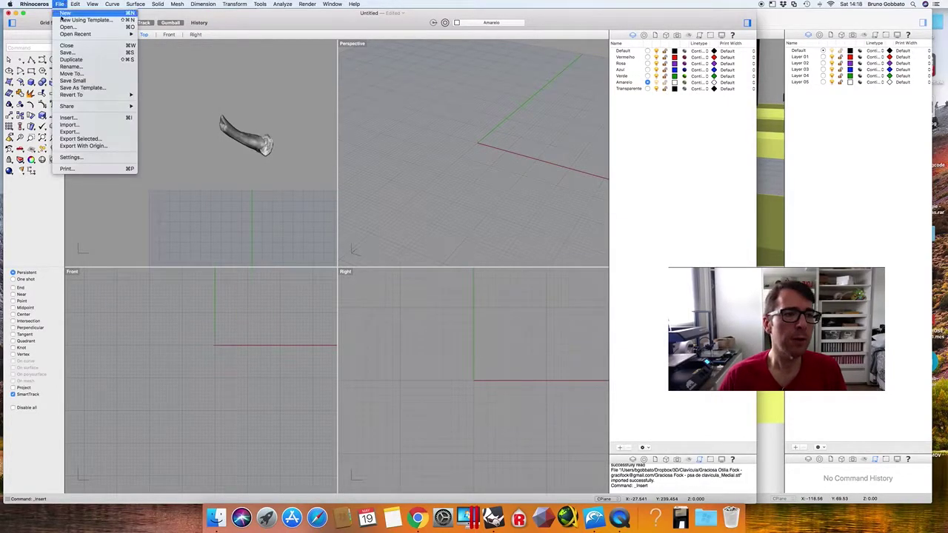
{"action": "left_click", "coordinate": [72, 124]}
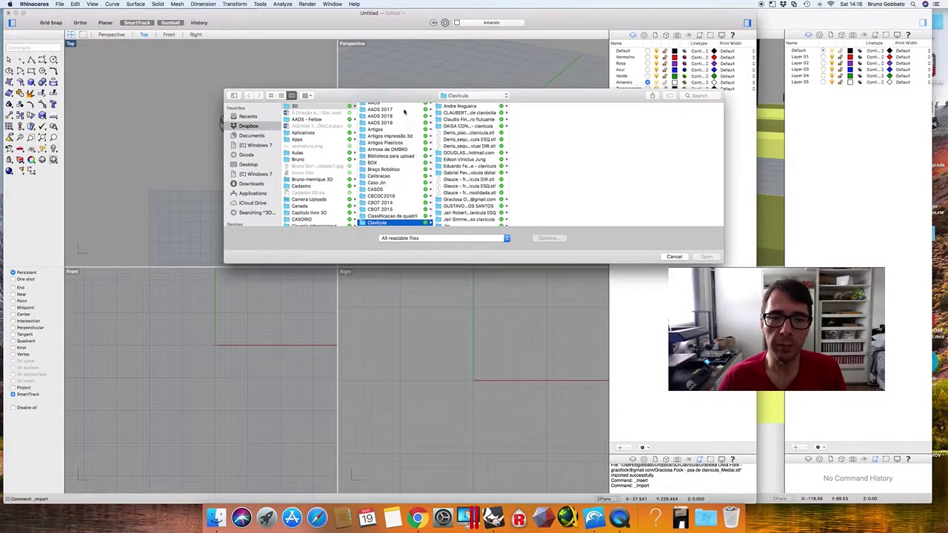
{"action": "left_click", "coordinate": [460, 96]}
{"action": "left_click", "coordinate": [470, 158]}
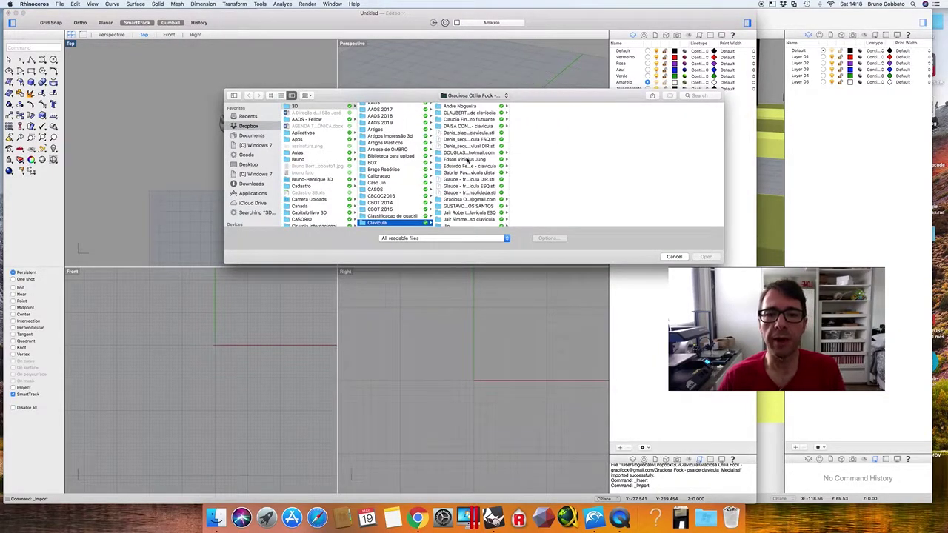
{"action": "left_click_drag", "start_coordinate": [583, 142], "coordinate": [679, 141]}
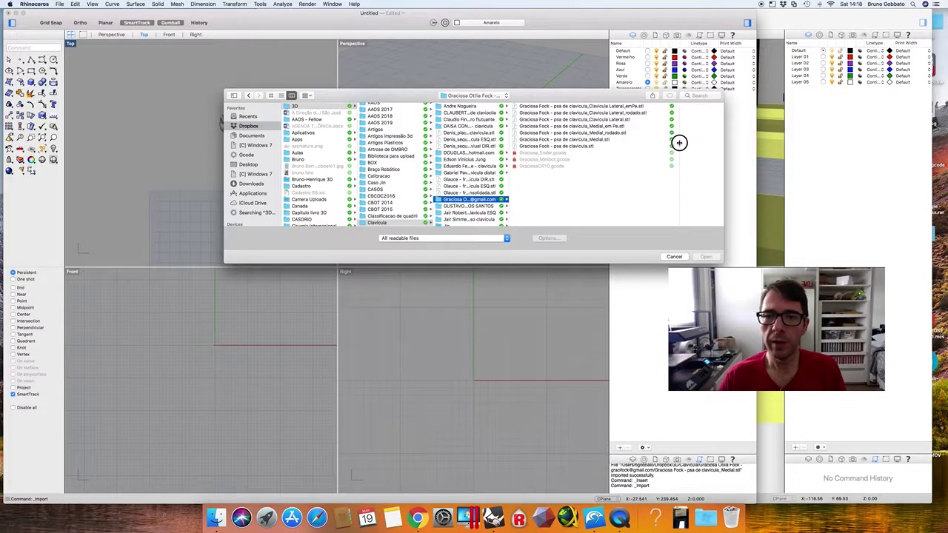
{"action": "double_click", "coordinate": [621, 120]}
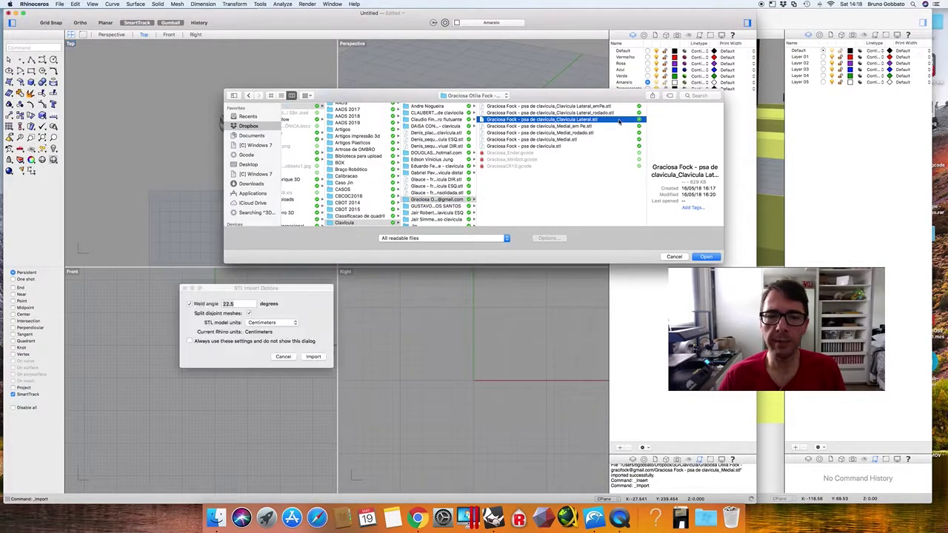
{"action": "left_click", "coordinate": [311, 358]}
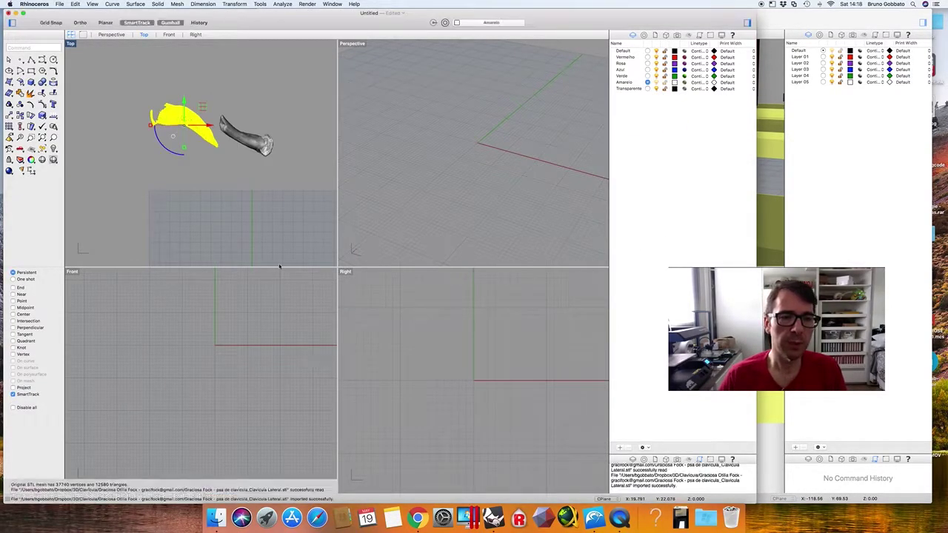
Step: Select both clavicle meshes and move them together onto the grid's origin in the Top viewport
{"action": "left_click_drag", "start_coordinate": [131, 77], "coordinate": [311, 228]}
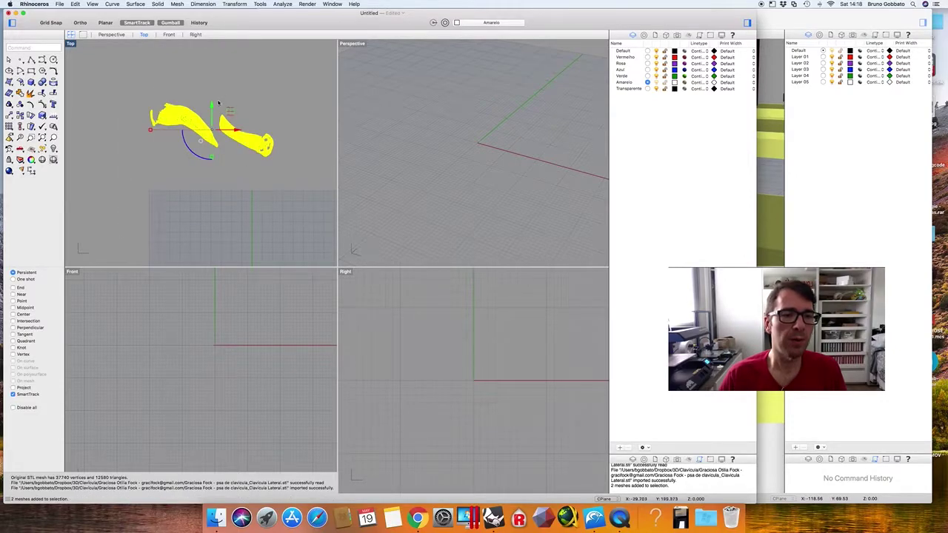
{"action": "left_click", "coordinate": [295, 175]}
{"action": "left_click_drag", "start_coordinate": [137, 53], "coordinate": [330, 213]}
{"action": "left_click_drag", "start_coordinate": [211, 105], "coordinate": [211, 215]}
{"action": "scroll", "coordinate": [213, 200], "scroll_direction": "down", "scroll_amount": 5}
{"action": "left_click_drag", "start_coordinate": [231, 111], "coordinate": [250, 135]}
{"action": "right_click_drag", "start_coordinate": [264, 208], "coordinate": [207, 182]}
Step: Lower both meshes along Z to the origin in the Front viewport, raise them slightly in the Right viewport, and deselect them
{"action": "scroll", "coordinate": [232, 357], "scroll_direction": "down", "scroll_amount": 10}
{"action": "scroll", "coordinate": [231, 358], "scroll_direction": "up", "scroll_amount": 3}
{"action": "scroll", "coordinate": [231, 357], "scroll_direction": "down", "scroll_amount": 1}
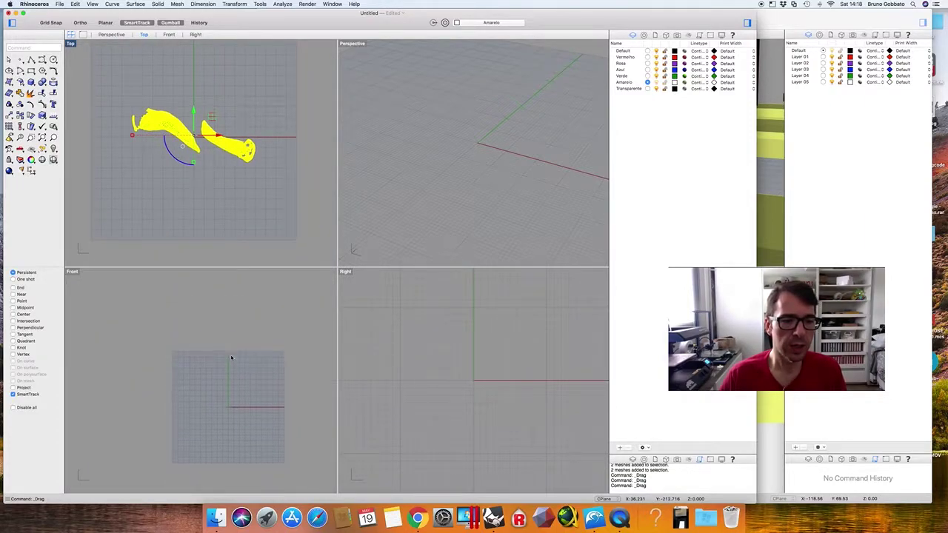
{"action": "scroll", "coordinate": [229, 361], "scroll_direction": "down", "scroll_amount": 5}
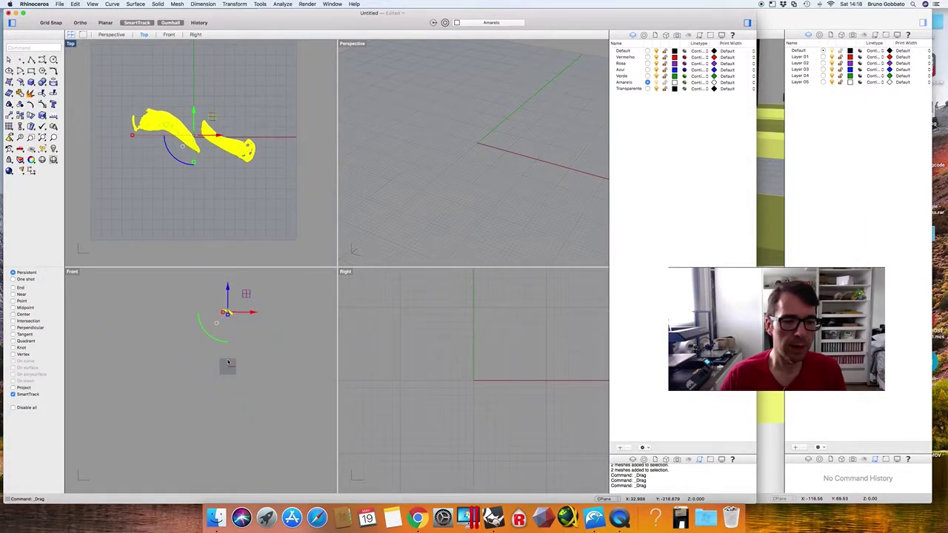
{"action": "left_click_drag", "start_coordinate": [229, 284], "coordinate": [228, 348]}
{"action": "scroll", "coordinate": [228, 363], "scroll_direction": "up", "scroll_amount": 5}
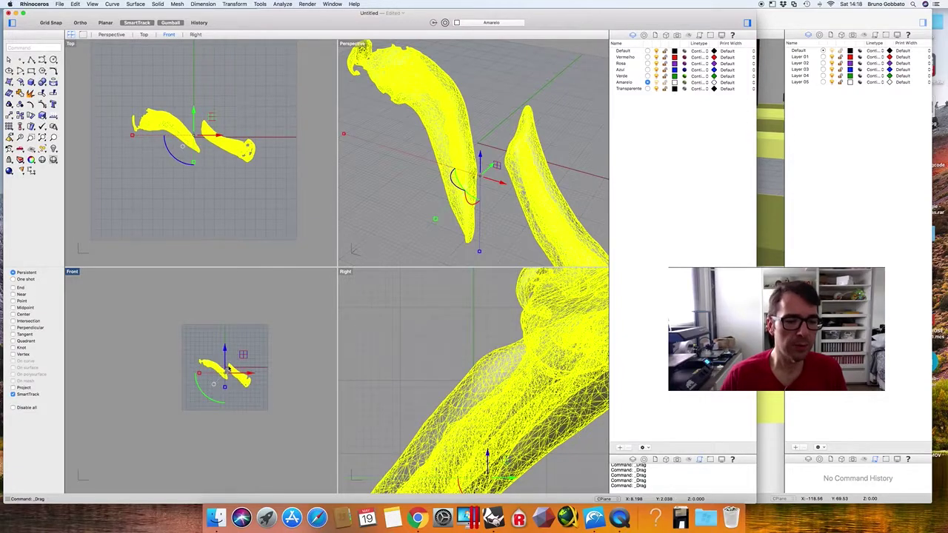
{"action": "scroll", "coordinate": [542, 368], "scroll_direction": "down", "scroll_amount": 5}
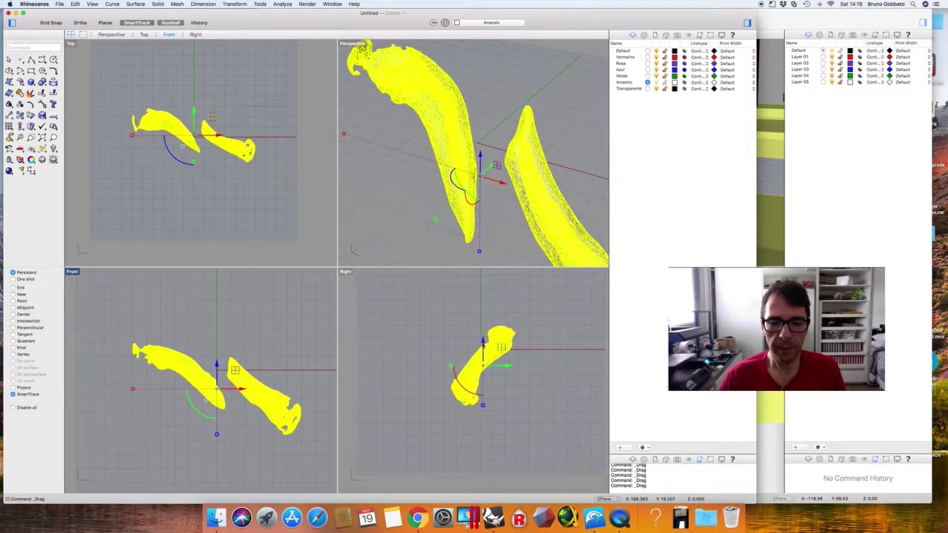
{"action": "left_click_drag", "start_coordinate": [482, 345], "coordinate": [484, 335]}
{"action": "left_click", "coordinate": [527, 412]}
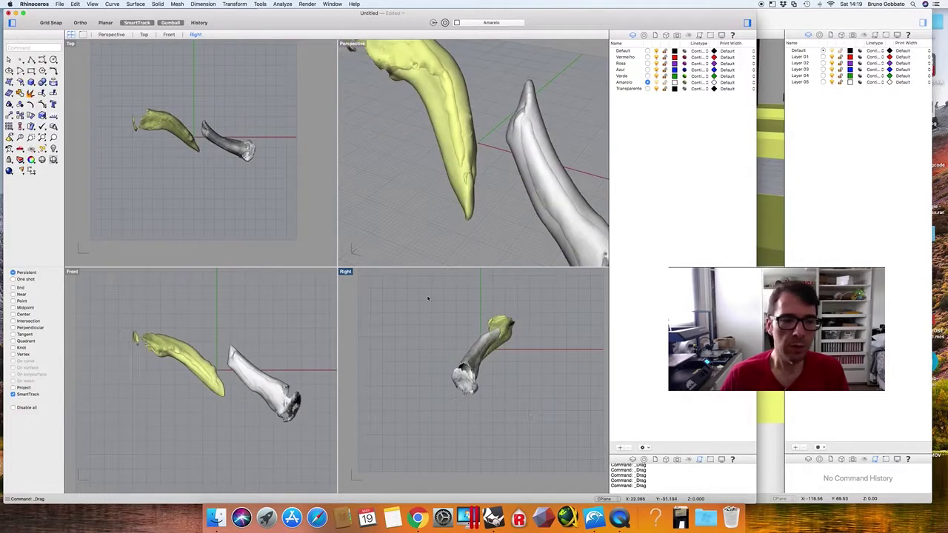
Step: Maximize the Perspective viewport and view both clavicle fragments in full from above
{"action": "double_click", "coordinate": [356, 43]}
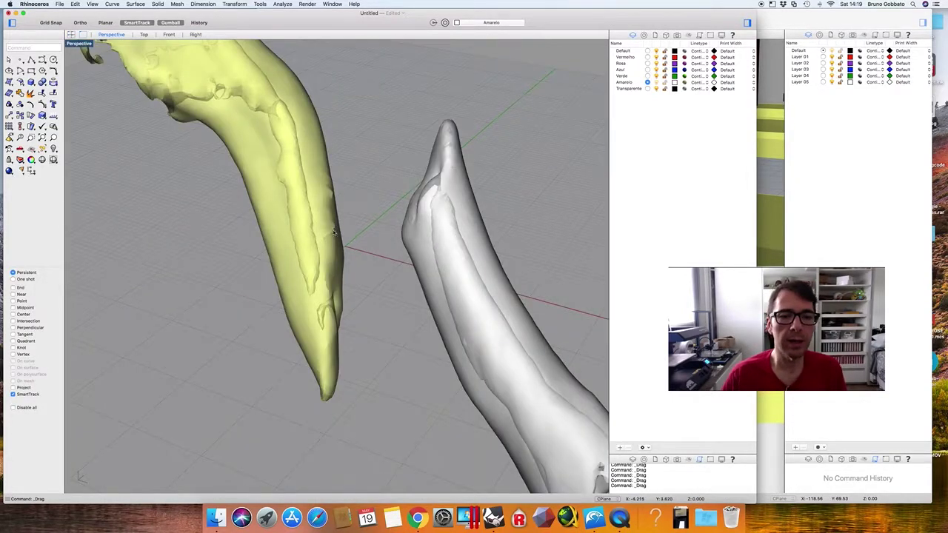
{"action": "scroll", "coordinate": [333, 232], "scroll_direction": "down", "scroll_amount": 7}
{"action": "right_click_drag", "start_coordinate": [333, 233], "coordinate": [319, 300]}
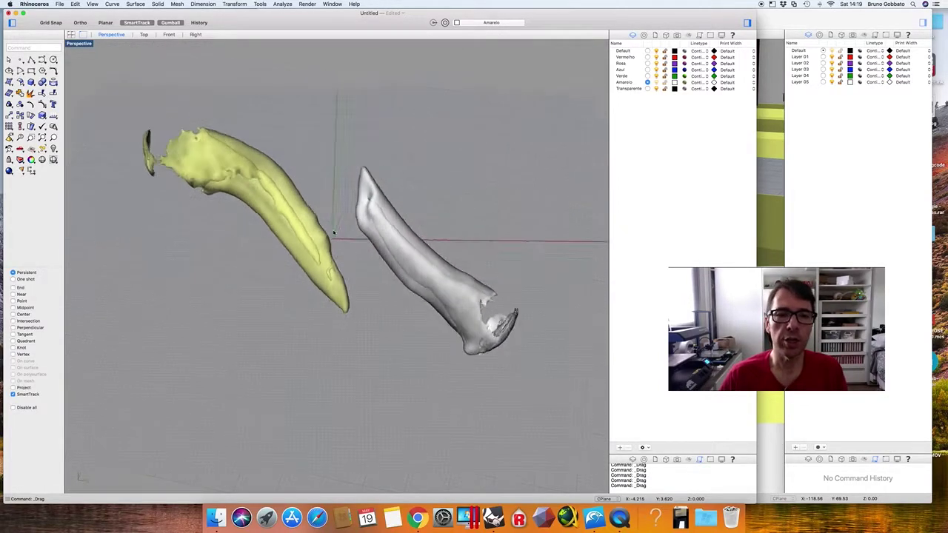
Step: Examine both clavicle fragments from several angles in the Perspective viewport
{"action": "scroll", "coordinate": [334, 233], "scroll_direction": "up", "scroll_amount": 10}
{"action": "right_click_drag", "start_coordinate": [333, 232], "coordinate": [336, 285]}
{"action": "left_click", "coordinate": [322, 239]}
{"action": "left_click", "coordinate": [414, 272]}
{"action": "left_click", "coordinate": [373, 390]}
{"action": "left_click", "coordinate": [373, 390]}
{"action": "scroll", "coordinate": [374, 390], "scroll_direction": "up", "scroll_amount": 10}
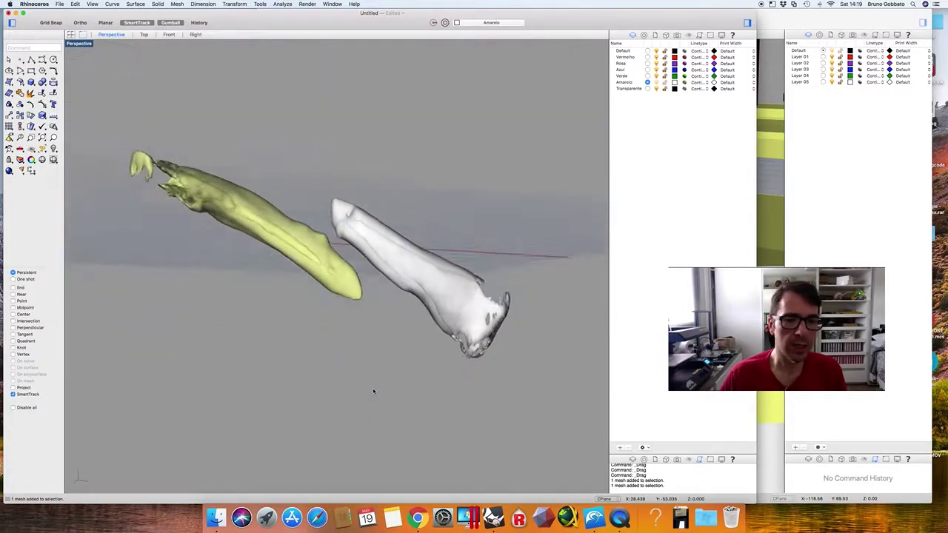
{"action": "scroll", "coordinate": [373, 390], "scroll_direction": "up", "scroll_amount": 5}
{"action": "scroll", "coordinate": [374, 390], "scroll_direction": "right", "scroll_amount": 10}
{"action": "scroll", "coordinate": [373, 390], "scroll_direction": "up", "scroll_amount": 10}
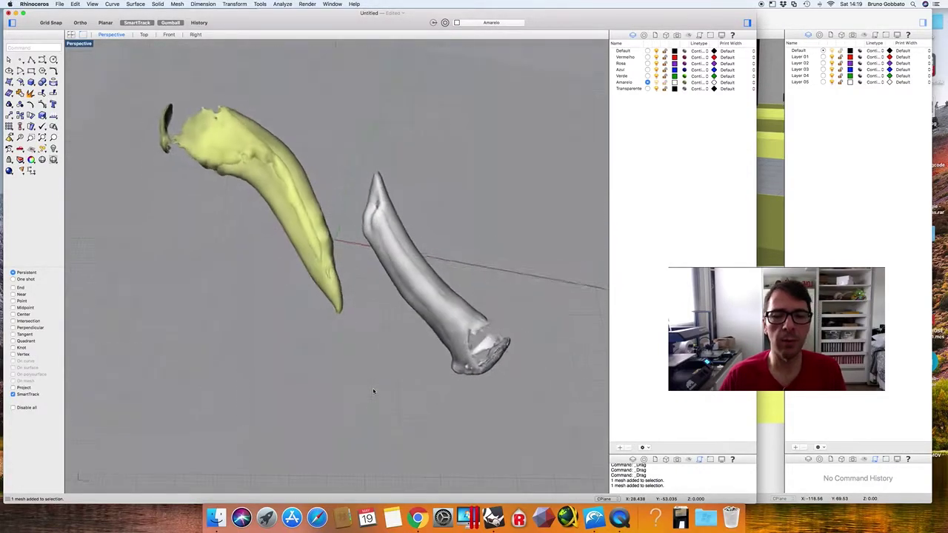
{"action": "scroll", "coordinate": [373, 391], "scroll_direction": "up", "scroll_amount": 3}
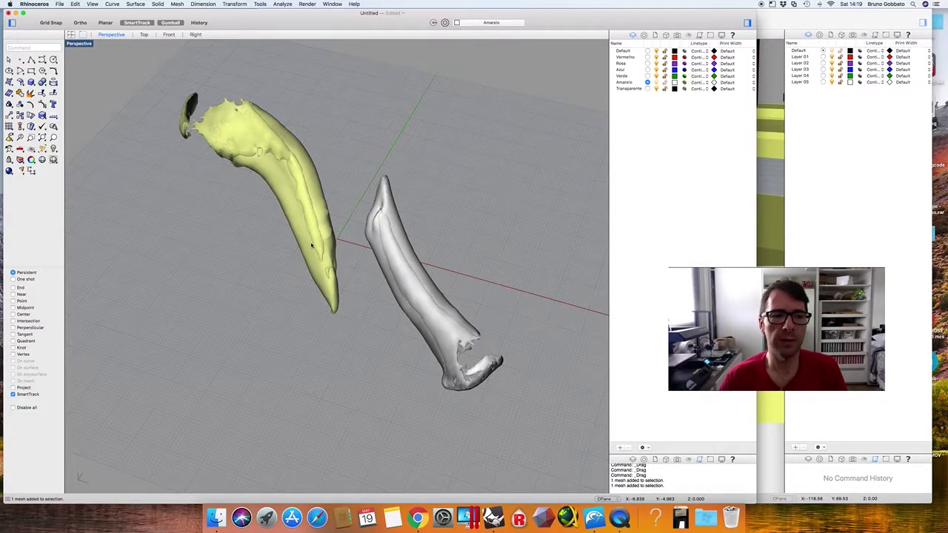
Step: Restore the four-viewport layout and rotate both clavicle meshes together in the Top and Front viewports until they lie roughly horizontal
{"action": "double_click", "coordinate": [79, 44]}
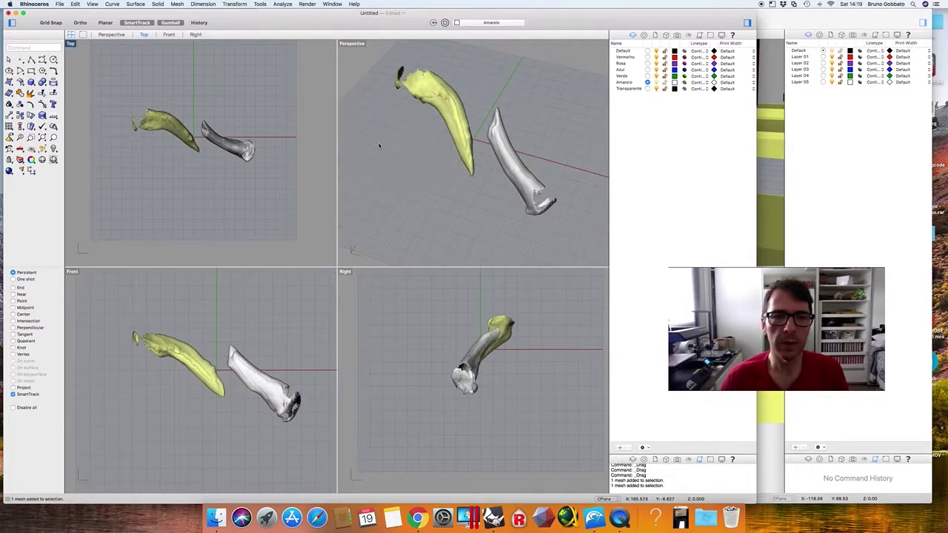
{"action": "left_click_drag", "start_coordinate": [115, 78], "coordinate": [321, 212]}
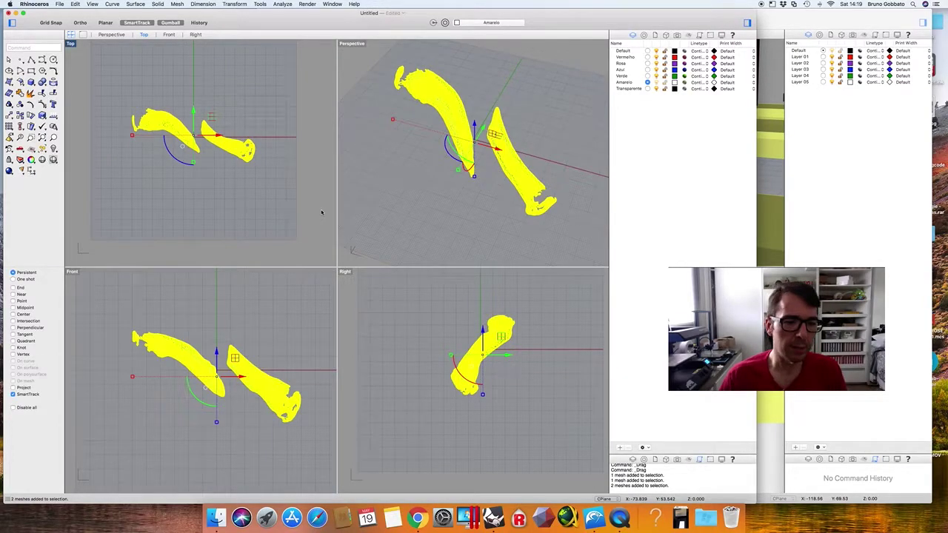
{"action": "left_click_drag", "start_coordinate": [176, 158], "coordinate": [181, 165]}
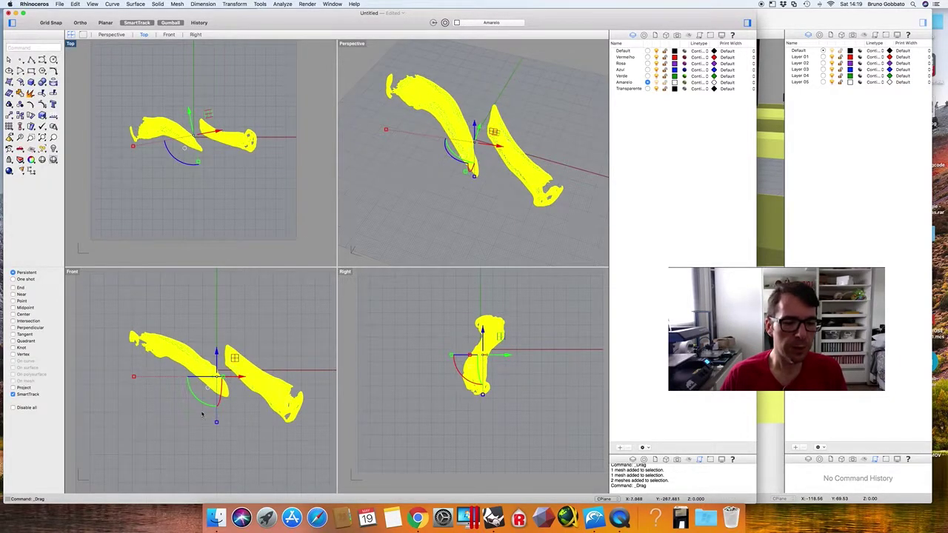
{"action": "left_click_drag", "start_coordinate": [200, 404], "coordinate": [213, 402]}
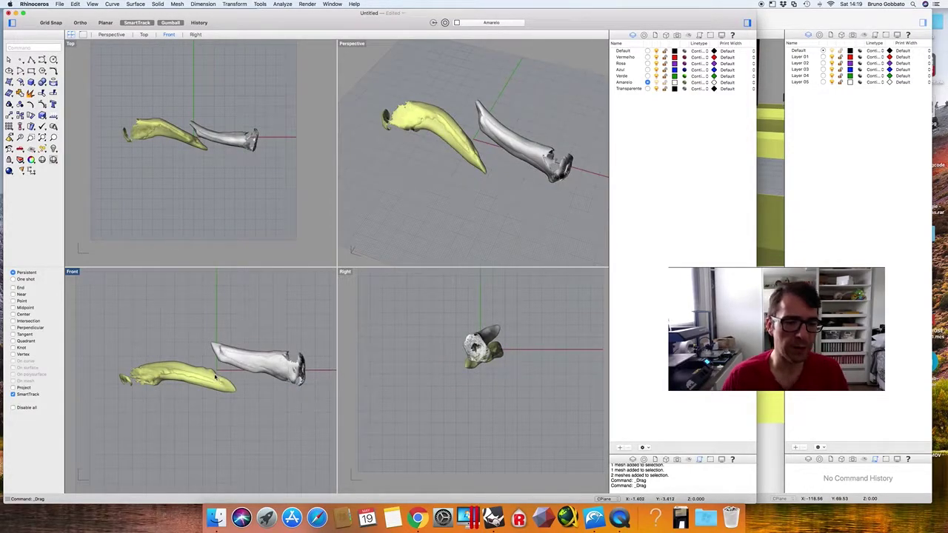
Step: Reselect both meshes, fine-tune their rotation slightly with the gumball in the Front and Top viewports, and deselect them
{"action": "scroll", "coordinate": [216, 376], "scroll_direction": "down", "scroll_amount": 2}
{"action": "left_click_drag", "start_coordinate": [123, 304], "coordinate": [345, 451]}
{"action": "left_click_drag", "start_coordinate": [94, 300], "coordinate": [318, 443]}
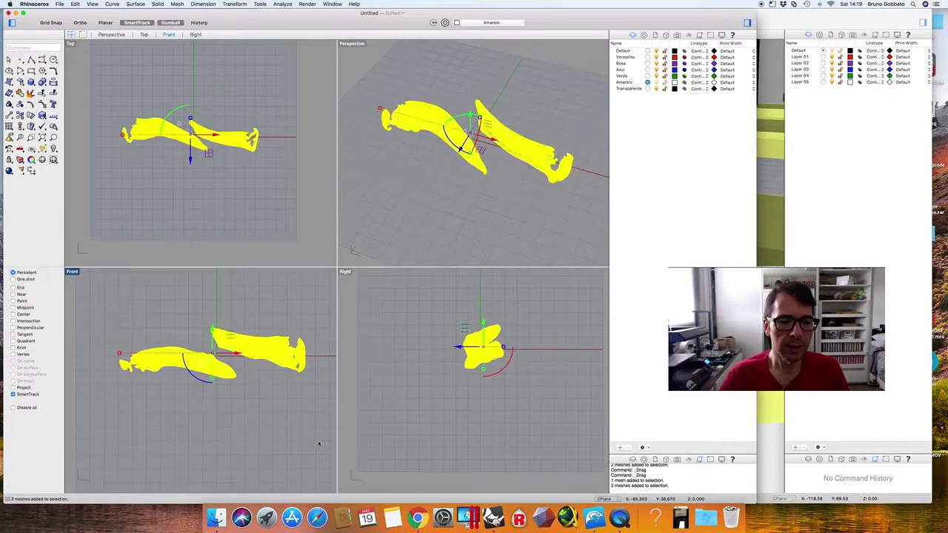
{"action": "left_click_drag", "start_coordinate": [197, 380], "coordinate": [200, 382]}
{"action": "left_click_drag", "start_coordinate": [180, 106], "coordinate": [180, 109]}
{"action": "left_click", "coordinate": [384, 226]}
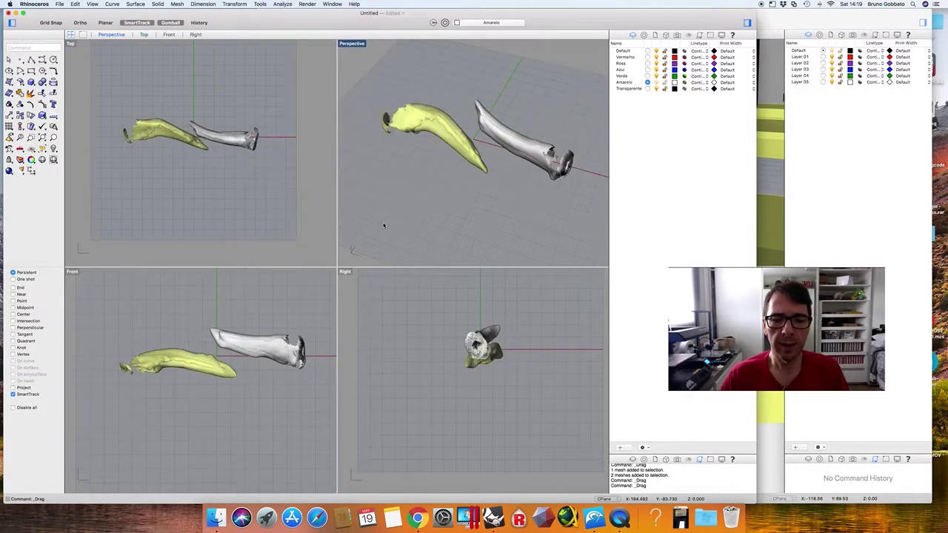
Step: Check the aligned fragments in Perspective and save the model as Orignal.3dm in the patient folder
{"action": "scroll", "coordinate": [414, 173], "scroll_direction": "down", "scroll_amount": 10}
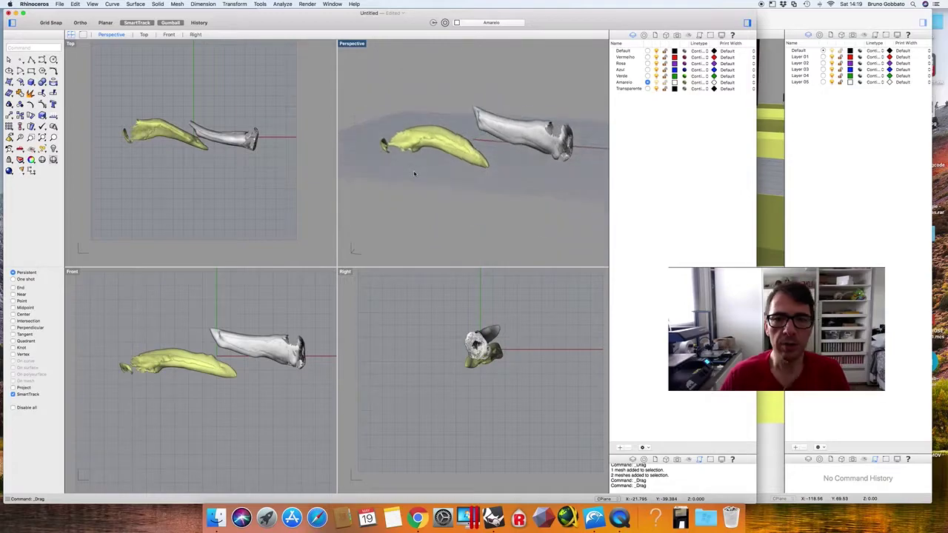
{"action": "scroll", "coordinate": [414, 173], "scroll_direction": "up", "scroll_amount": 5}
{"action": "scroll", "coordinate": [414, 173], "scroll_direction": "up", "scroll_amount": 5}
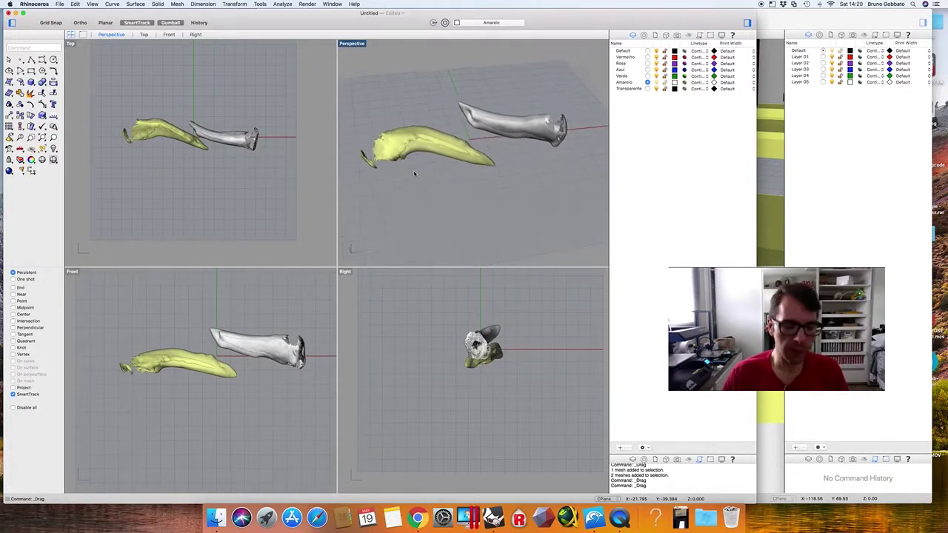
{"action": "key", "text": "super+s"}
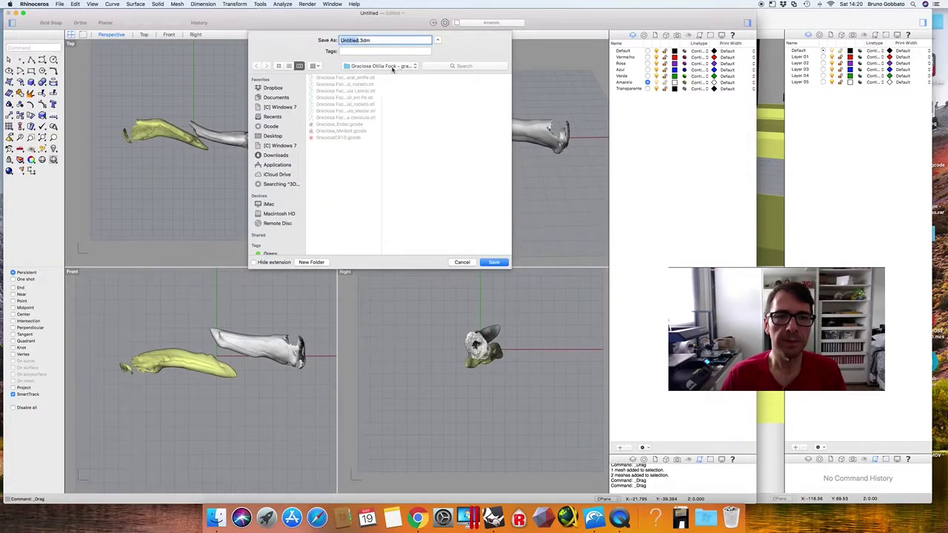
{"action": "type", "text": "Original"}
{"action": "key", "text": "Return"}
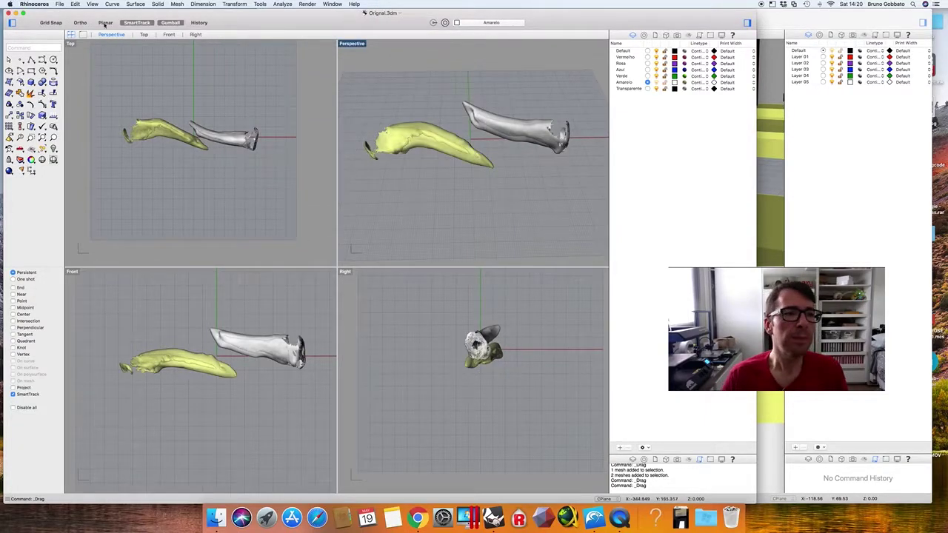
Step: Duplicate the saved document and name the copy Reducing
{"action": "left_click", "coordinate": [59, 4]}
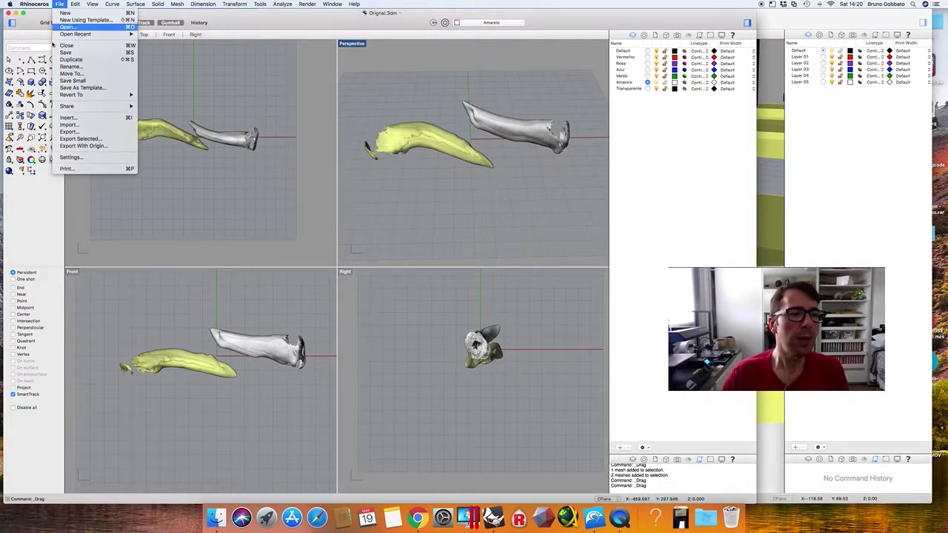
{"action": "left_click", "coordinate": [93, 62]}
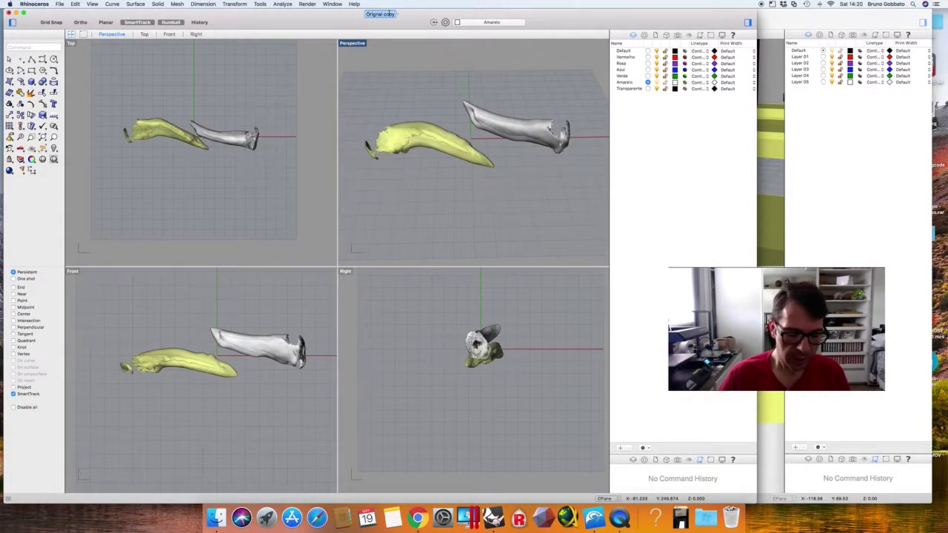
{"action": "type", "text": "Reducing"}
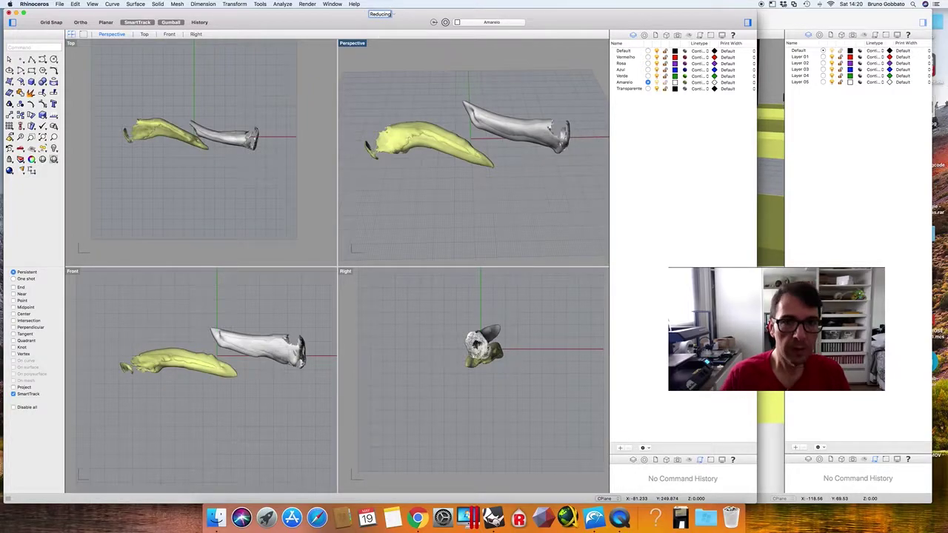
{"action": "key", "text": "Return"}
Step: Measure the distance from the white fragment's lower edge to the yellow fragment's lower edge in the Front viewport
{"action": "left_click", "coordinate": [195, 197]}
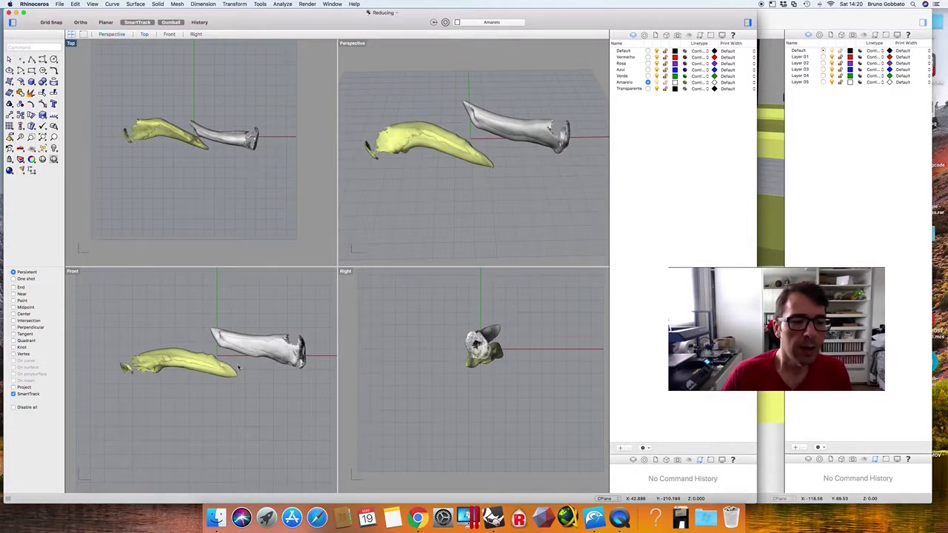
{"action": "scroll", "coordinate": [211, 357], "scroll_direction": "up", "scroll_amount": 3}
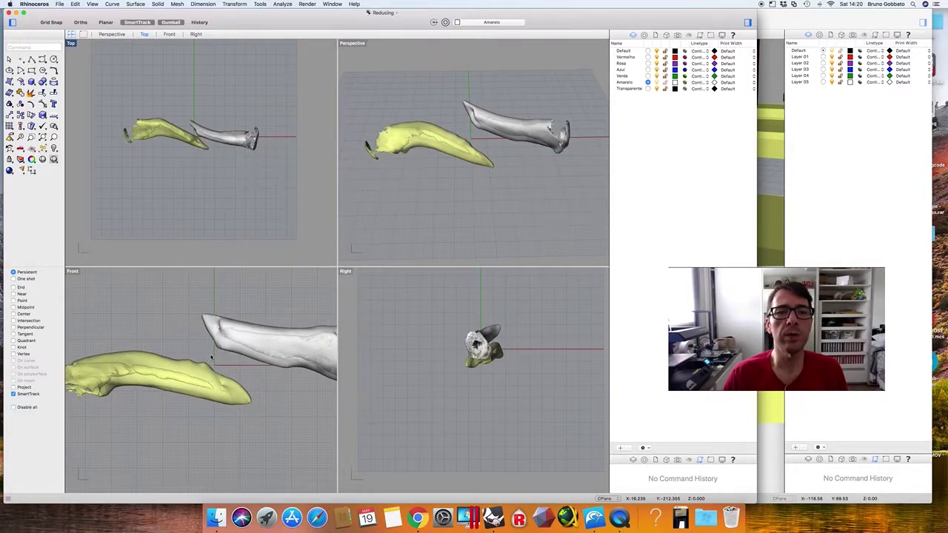
{"action": "left_click", "coordinate": [283, 4]}
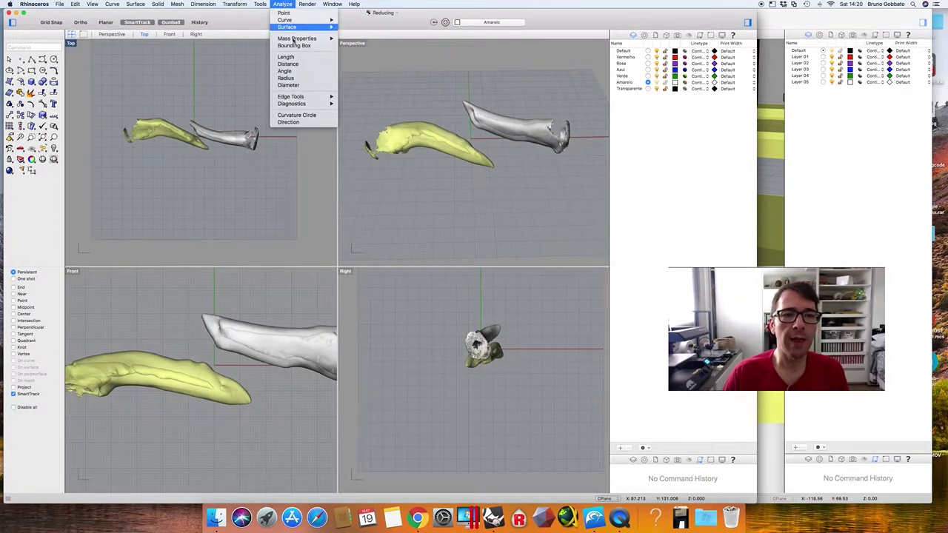
{"action": "left_click", "coordinate": [280, 65]}
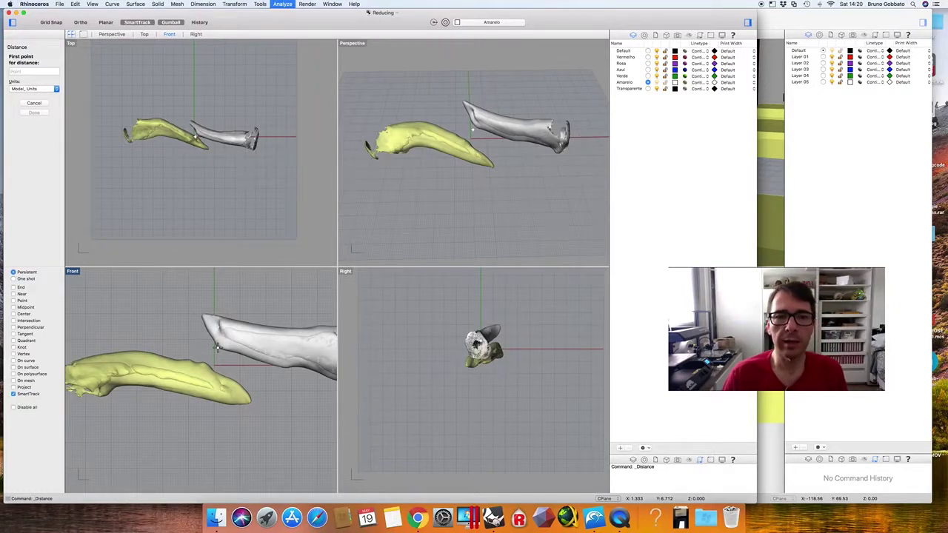
{"action": "scroll", "coordinate": [217, 347], "scroll_direction": "up", "scroll_amount": 5}
{"action": "left_click", "coordinate": [219, 348]}
{"action": "left_click", "coordinate": [214, 447]}
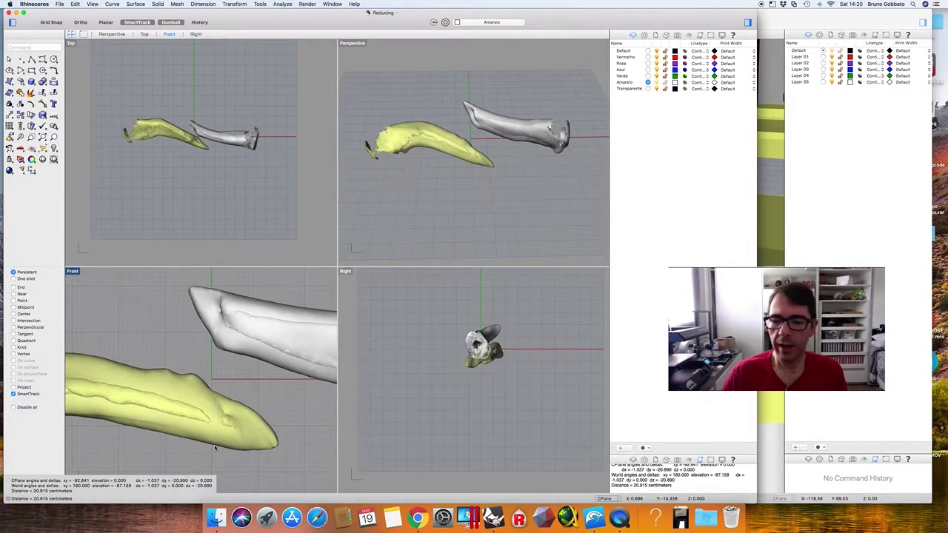
{"action": "left_click_drag", "start_coordinate": [632, 485], "coordinate": [659, 485]}
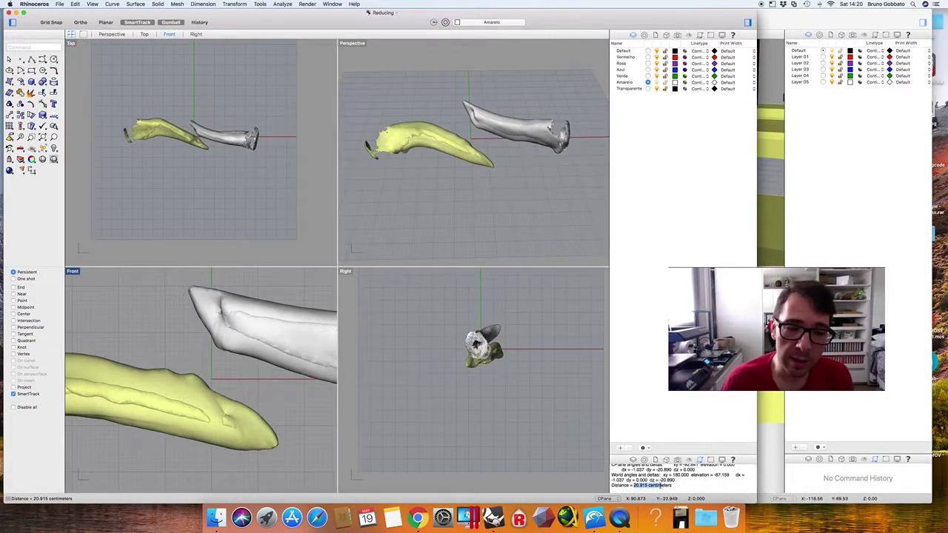
Step: Measure the distance between the white fragment's tip and the yellow fragment in the Top viewport
{"action": "left_click", "coordinate": [282, 4]}
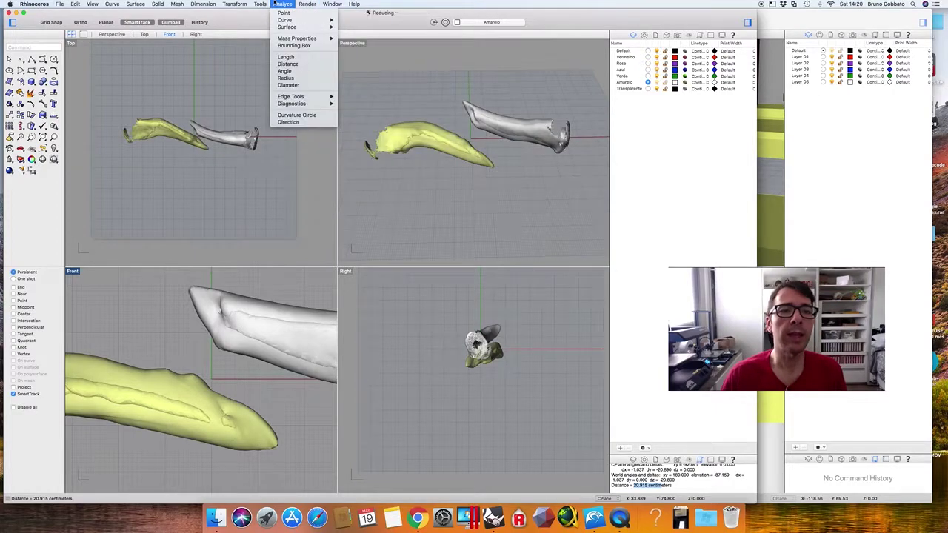
{"action": "left_click", "coordinate": [295, 64]}
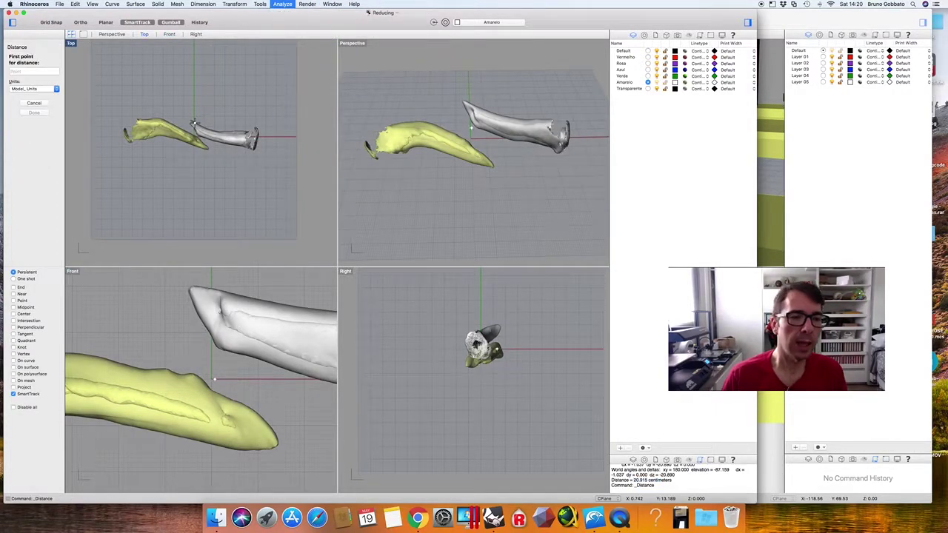
{"action": "scroll", "coordinate": [191, 187], "scroll_direction": "up", "scroll_amount": 5}
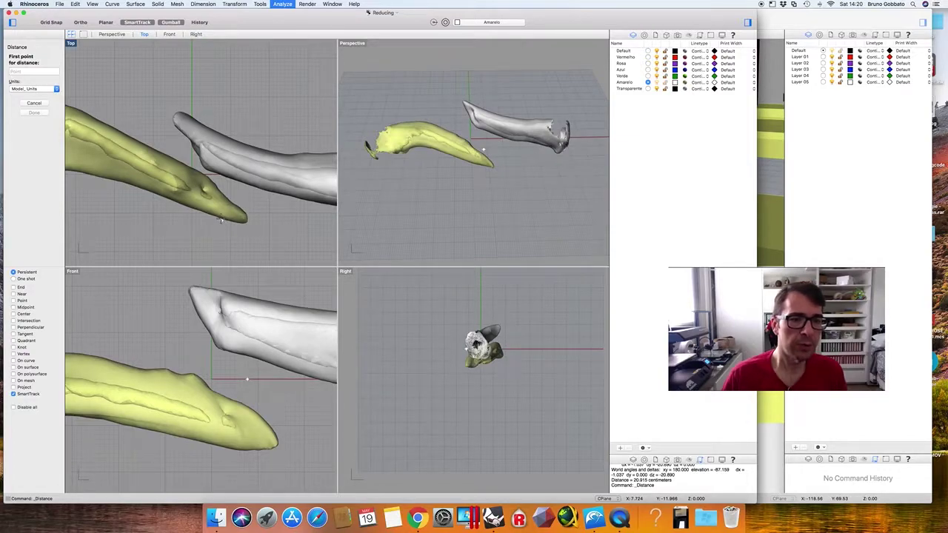
{"action": "scroll", "coordinate": [208, 198], "scroll_direction": "down", "scroll_amount": 3}
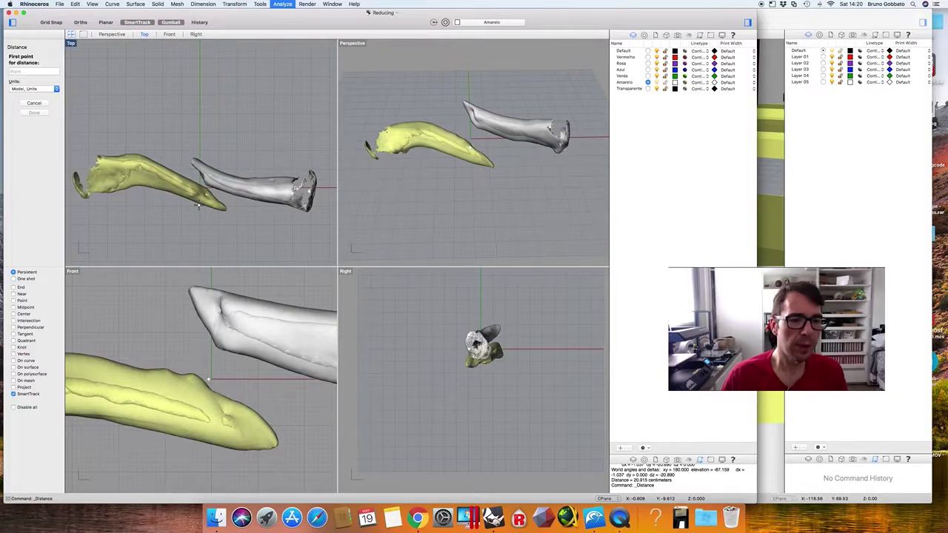
{"action": "left_click", "coordinate": [197, 157]}
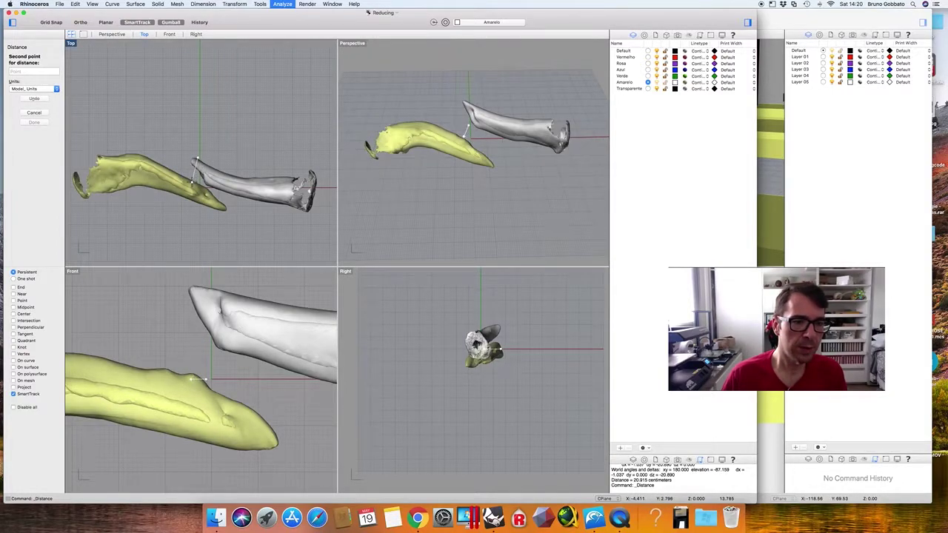
{"action": "left_click", "coordinate": [191, 184]}
{"action": "left_click_drag", "start_coordinate": [634, 491], "coordinate": [661, 486]}
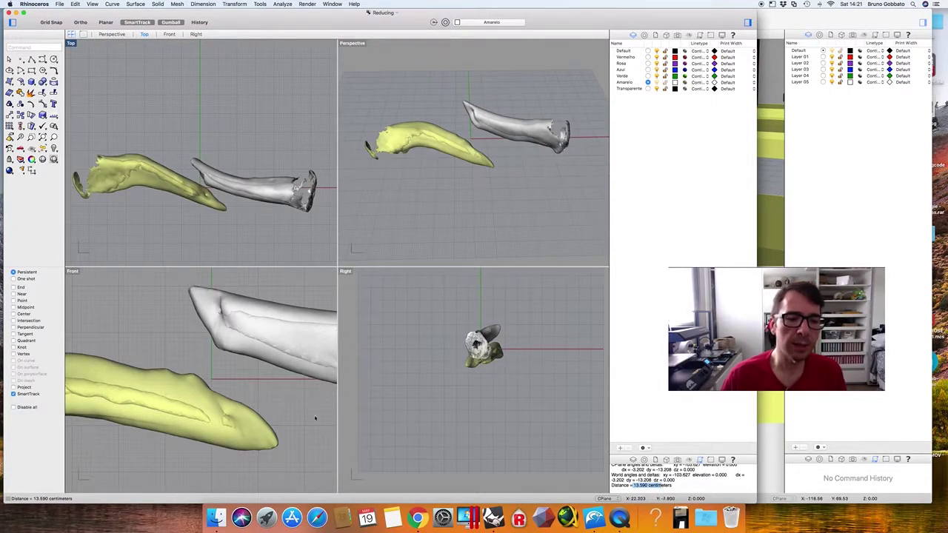
Step: Compare the displacement between the two fragments in the Perspective, Top and Front viewports
{"action": "scroll", "coordinate": [228, 345], "scroll_direction": "down", "scroll_amount": 2}
{"action": "right_click_drag", "start_coordinate": [446, 174], "coordinate": [446, 174]}
{"action": "scroll", "coordinate": [447, 175], "scroll_direction": "down", "scroll_amount": 5}
{"action": "scroll", "coordinate": [446, 175], "scroll_direction": "down", "scroll_amount": 1}
{"action": "scroll", "coordinate": [183, 212], "scroll_direction": "down", "scroll_amount": 5}
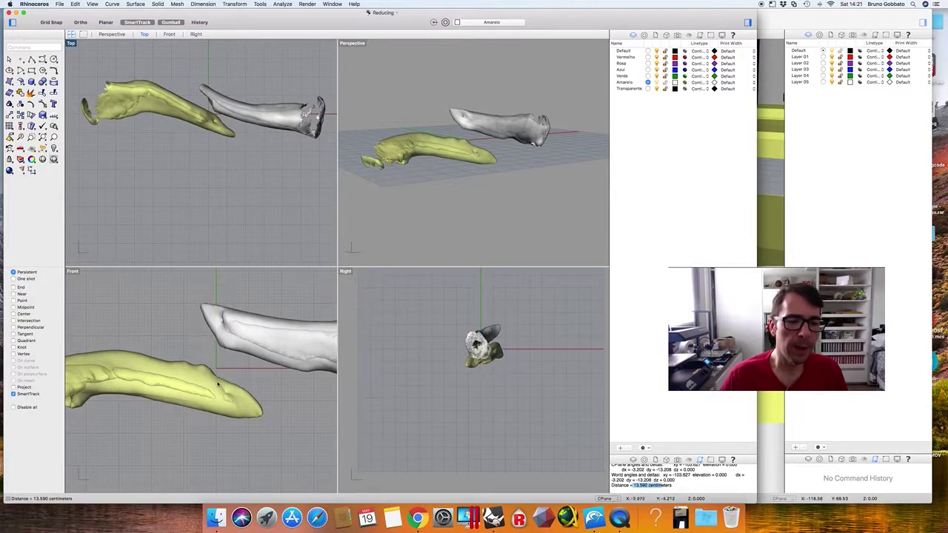
{"action": "scroll", "coordinate": [218, 382], "scroll_direction": "down", "scroll_amount": 4}
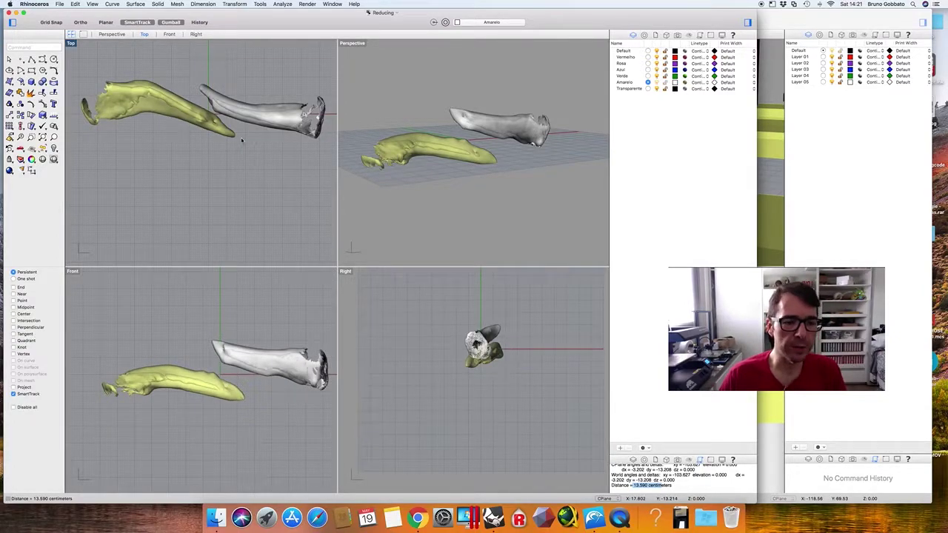
{"action": "left_click", "coordinate": [248, 363]}
{"action": "left_click", "coordinate": [235, 321]}
{"action": "left_click", "coordinate": [208, 379]}
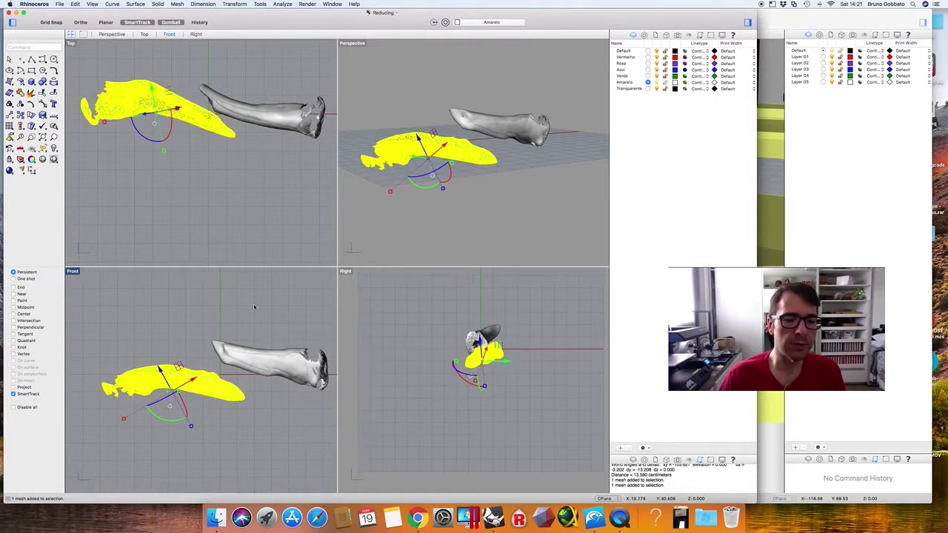
{"action": "key", "text": "Escape"}
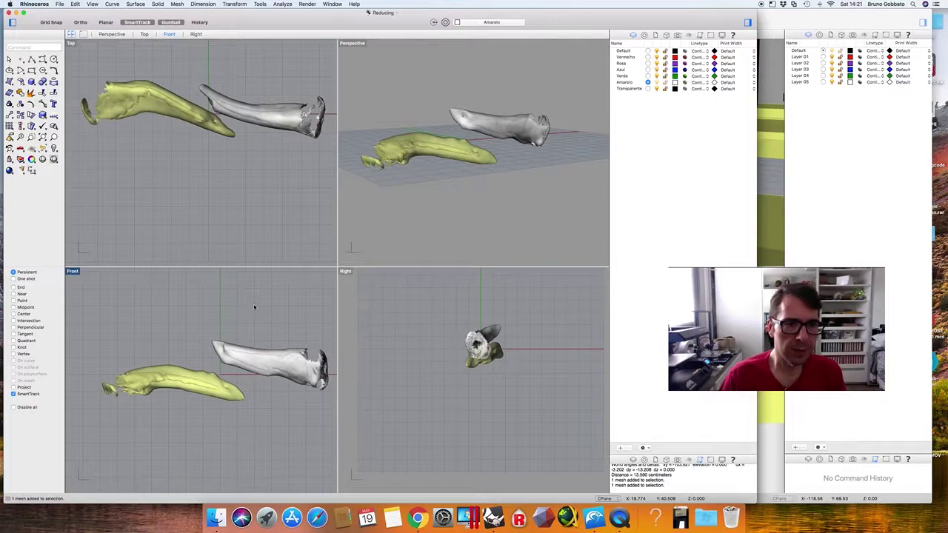
Step: Select the yellow fragment and raise it in the Front viewport to line up with the white fragment's end
{"action": "left_click", "coordinate": [168, 390]}
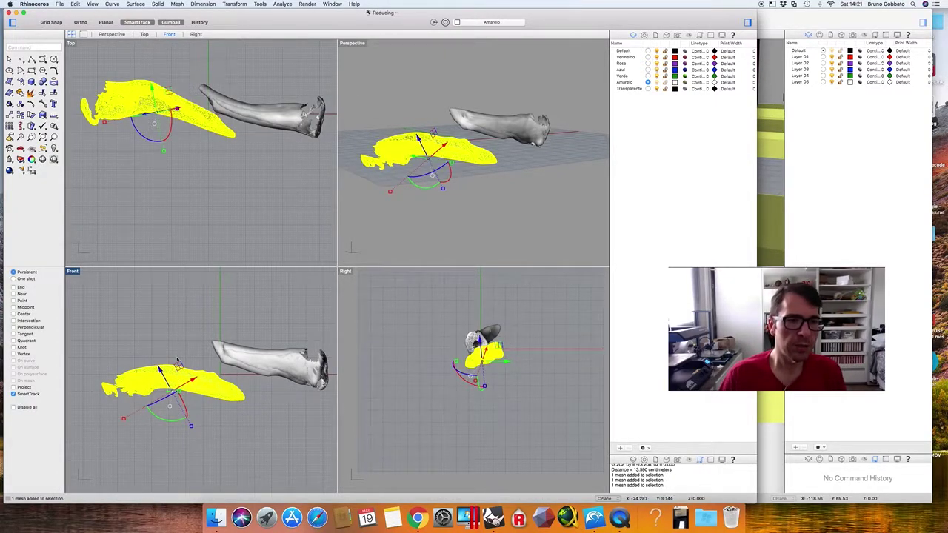
{"action": "left_click", "coordinate": [173, 322]}
{"action": "left_click_drag", "start_coordinate": [178, 380], "coordinate": [179, 342]}
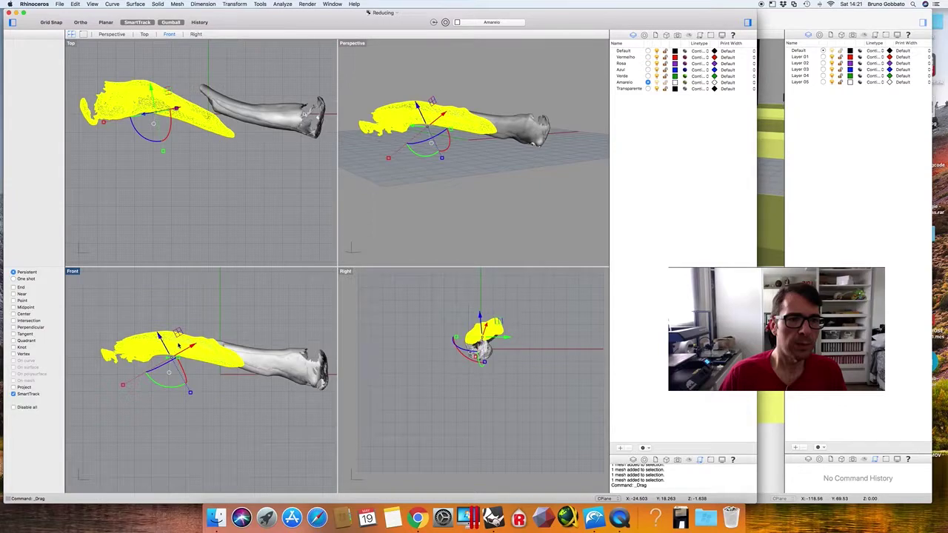
Step: Move the yellow fragment toward the white fragment in the Top viewport, bringing their fracture ends together
{"action": "left_click", "coordinate": [174, 159]}
{"action": "scroll", "coordinate": [172, 94], "scroll_direction": "up", "scroll_amount": 4}
{"action": "scroll", "coordinate": [172, 94], "scroll_direction": "up", "scroll_amount": 1}
{"action": "left_click", "coordinate": [173, 112]}
{"action": "left_click_drag", "start_coordinate": [174, 112], "coordinate": [159, 74]}
{"action": "left_click", "coordinate": [206, 169]}
Step: Nudge the yellow fragment slightly outward from the white fragment in the Top viewport to reduce the overlap, and deselect it
{"action": "right_click_drag", "start_coordinate": [422, 164], "coordinate": [422, 164]}
{"action": "scroll", "coordinate": [420, 165], "scroll_direction": "right", "scroll_amount": 15}
{"action": "scroll", "coordinate": [420, 164], "scroll_direction": "right", "scroll_amount": 8}
{"action": "left_click", "coordinate": [164, 104]}
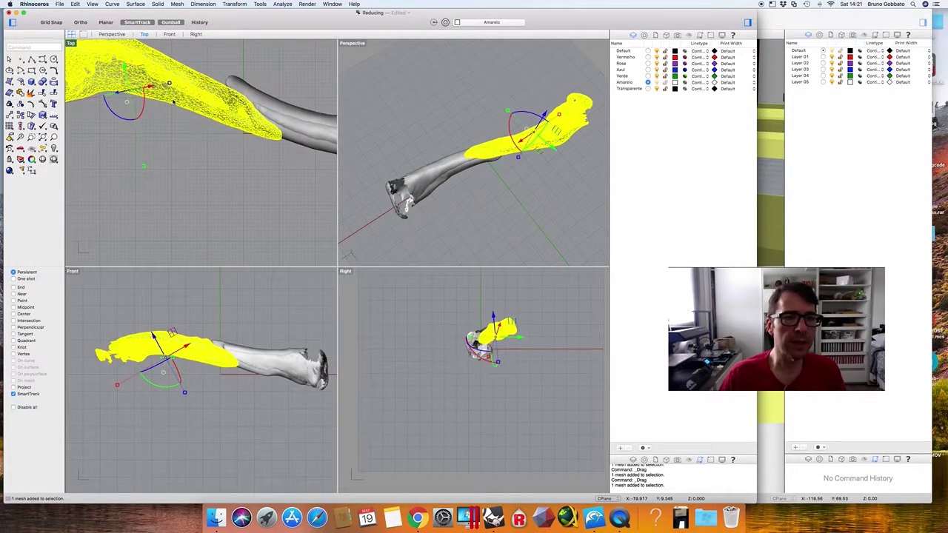
{"action": "left_click_drag", "start_coordinate": [186, 98], "coordinate": [178, 96]}
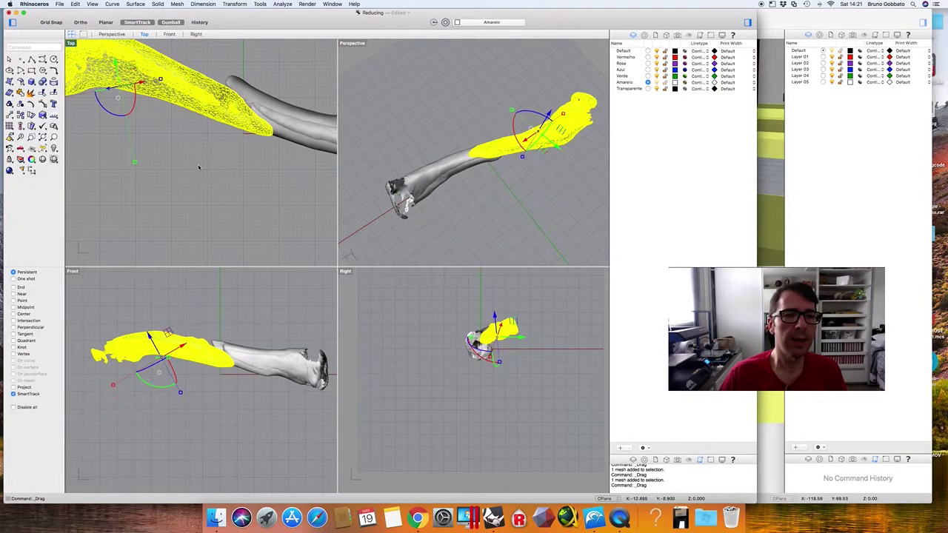
{"action": "left_click", "coordinate": [198, 167]}
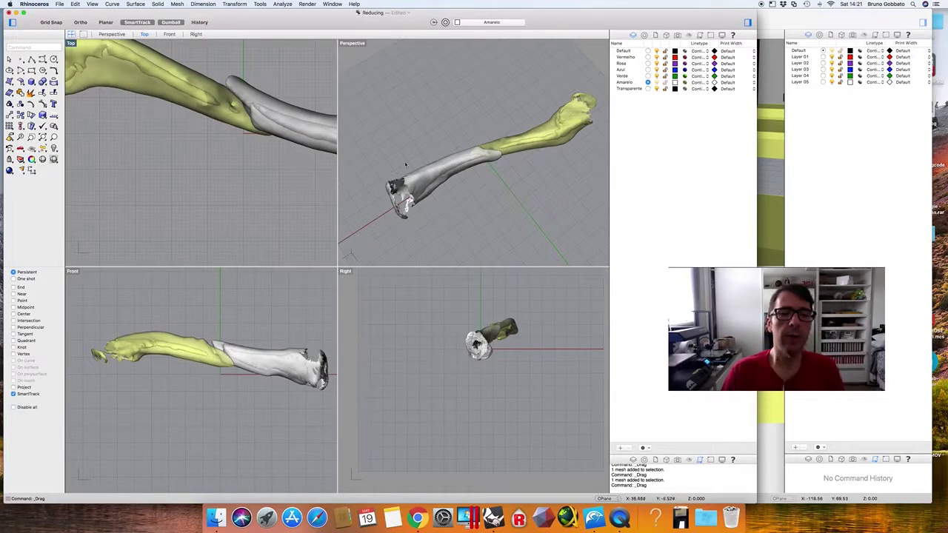
Step: Examine the contact between the fragment ends in the Perspective, Front and Top viewports
{"action": "right_click_drag", "start_coordinate": [448, 185], "coordinate": [449, 185]}
{"action": "right_click_drag", "start_coordinate": [464, 135], "coordinate": [465, 135]}
{"action": "scroll", "coordinate": [227, 356], "scroll_direction": "up", "scroll_amount": 5}
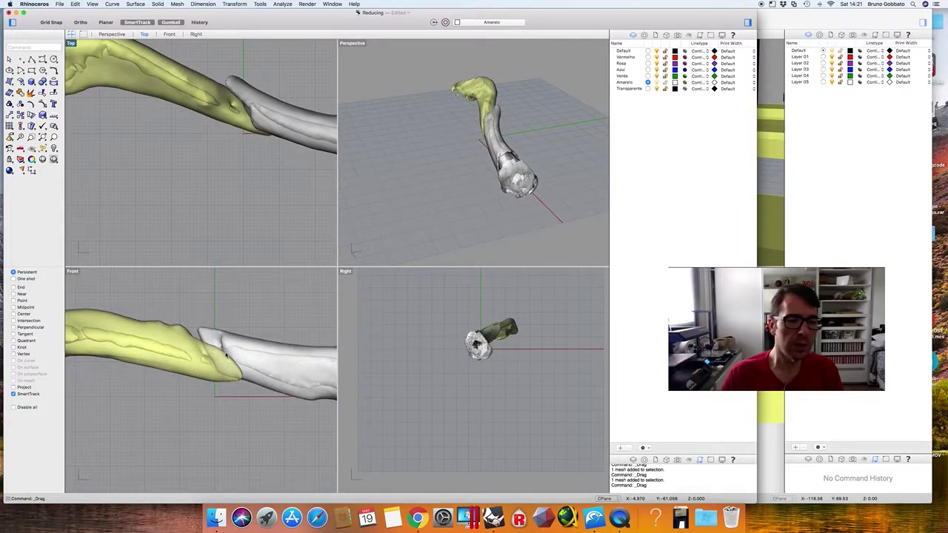
{"action": "scroll", "coordinate": [228, 210], "scroll_direction": "up", "scroll_amount": 5}
{"action": "scroll", "coordinate": [228, 210], "scroll_direction": "up", "scroll_amount": 5}
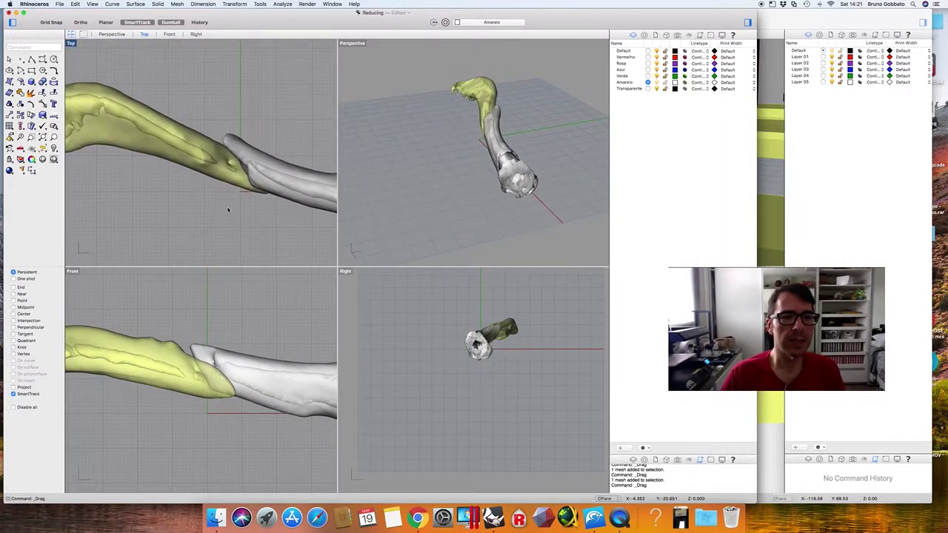
{"action": "scroll", "coordinate": [393, 167], "scroll_direction": "down", "scroll_amount": 5}
{"action": "scroll", "coordinate": [398, 168], "scroll_direction": "up", "scroll_amount": 5}
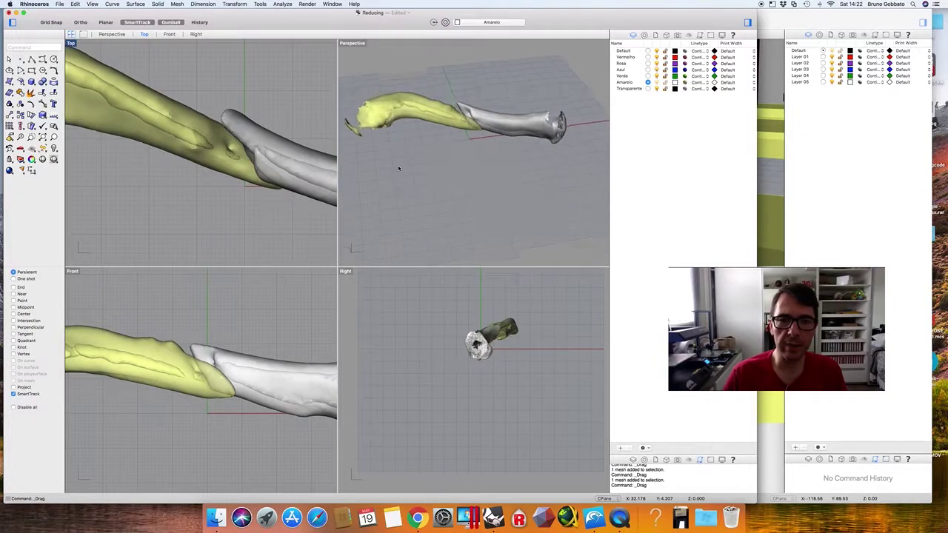
Step: Raise the yellow fragment slightly in the Front viewport to align its end with the white fragment
{"action": "scroll", "coordinate": [169, 345], "scroll_direction": "down", "scroll_amount": 3}
{"action": "scroll", "coordinate": [226, 207], "scroll_direction": "down", "scroll_amount": 3}
{"action": "scroll", "coordinate": [220, 343], "scroll_direction": "down", "scroll_amount": 2}
{"action": "left_click", "coordinate": [160, 349]}
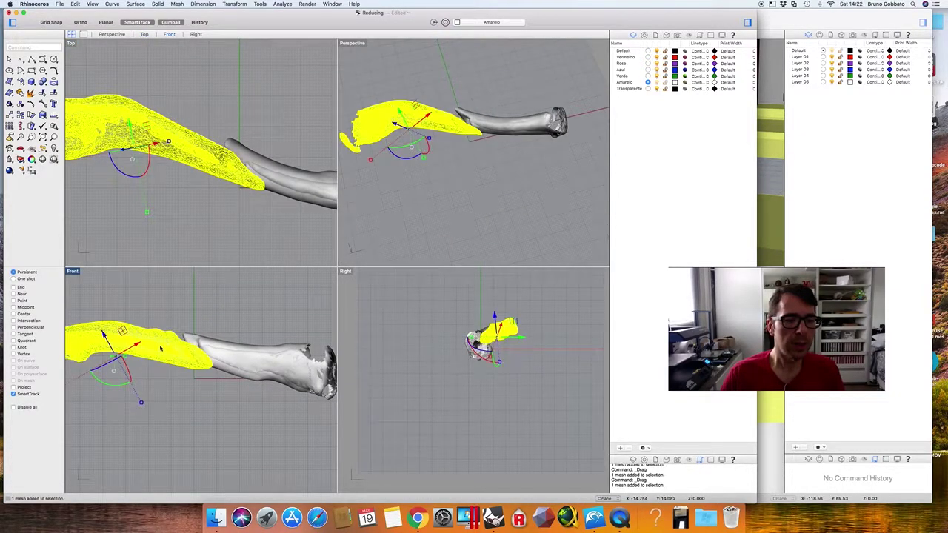
{"action": "left_click_drag", "start_coordinate": [160, 347], "coordinate": [159, 338]}
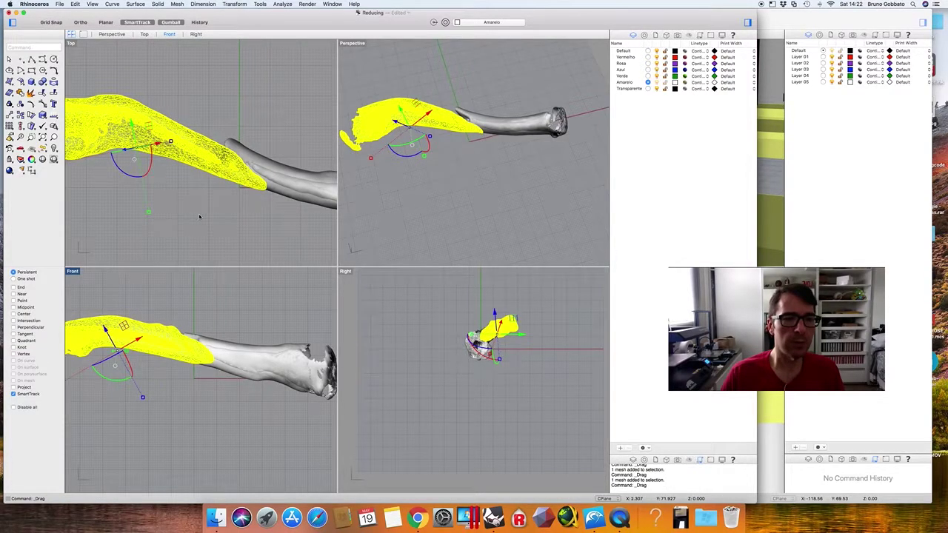
{"action": "left_click", "coordinate": [199, 216]}
Step: Rotate the yellow fragment slightly in the Top viewport with the gumball, and deselect it
{"action": "scroll", "coordinate": [199, 216], "scroll_direction": "down", "scroll_amount": 3}
{"action": "left_click", "coordinate": [175, 156]}
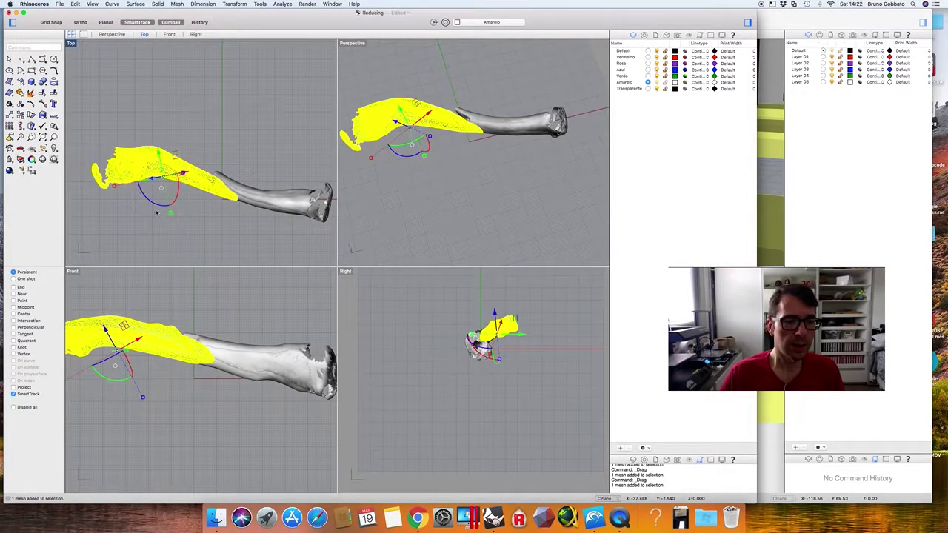
{"action": "left_click_drag", "start_coordinate": [155, 206], "coordinate": [155, 205]}
{"action": "left_click", "coordinate": [276, 232]}
Step: Rotate the white fragment slightly in the Top viewport so it follows the yellow fragment's line, and deselect it
{"action": "left_click", "coordinate": [281, 201]}
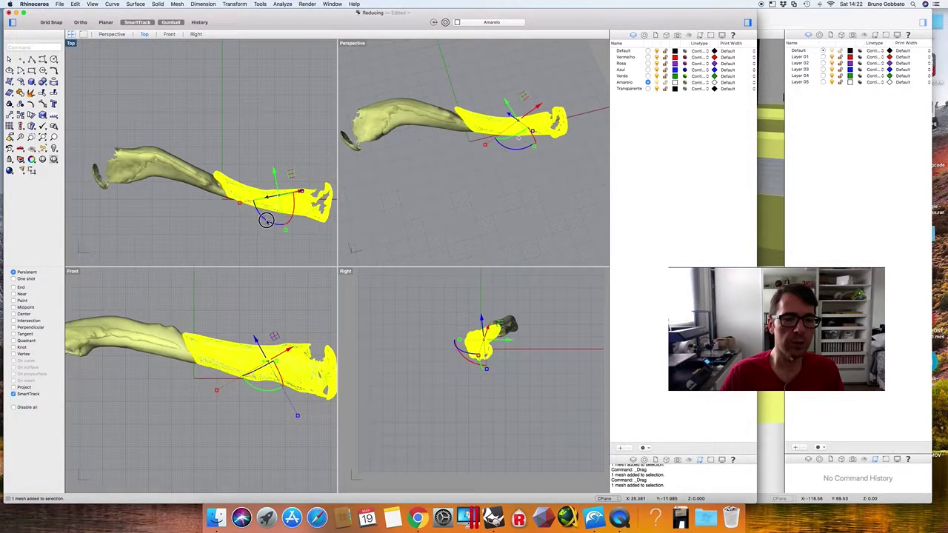
{"action": "left_click_drag", "start_coordinate": [268, 222], "coordinate": [268, 222]}
{"action": "left_click", "coordinate": [257, 121]}
Step: Examine the fracture junction and the yellow fragment's axial rotation from several angles in the Perspective viewport
{"action": "right_click_drag", "start_coordinate": [584, 199], "coordinate": [583, 198]}
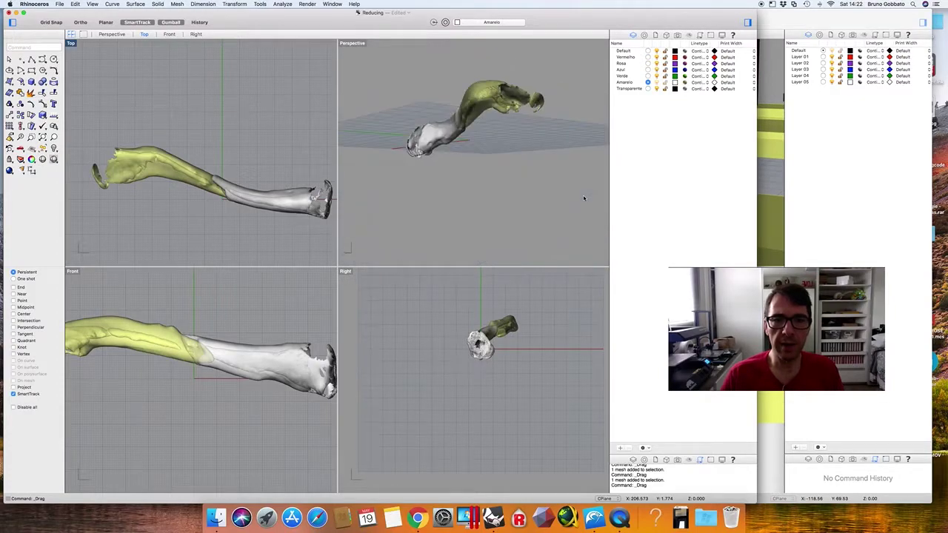
{"action": "scroll", "coordinate": [584, 199], "scroll_direction": "down", "scroll_amount": 10}
{"action": "scroll", "coordinate": [519, 182], "scroll_direction": "down", "scroll_amount": 10}
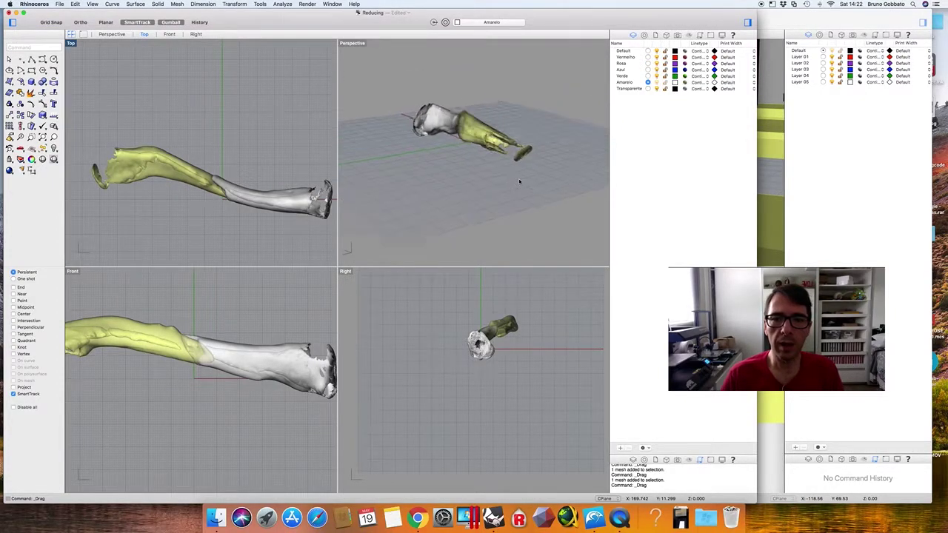
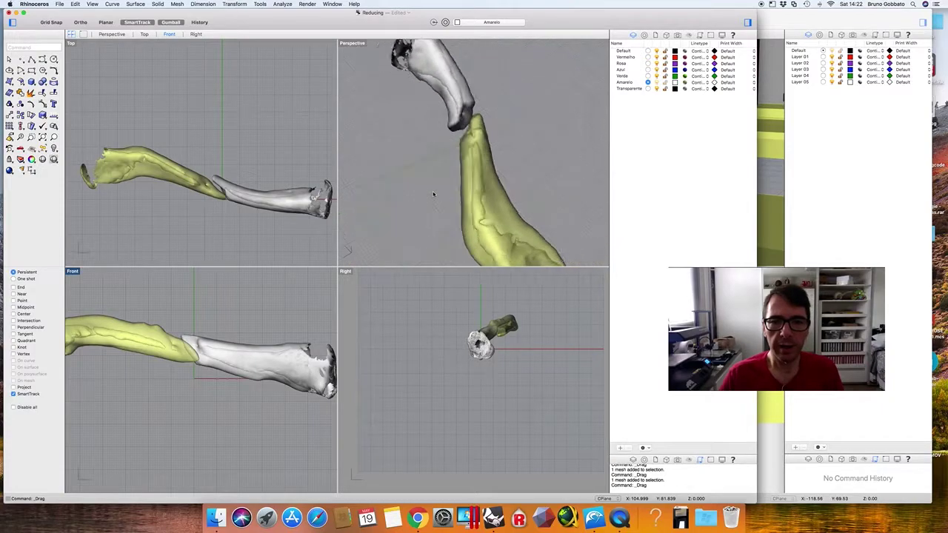
{"action": "scroll", "coordinate": [434, 194], "scroll_direction": "down", "scroll_amount": 8}
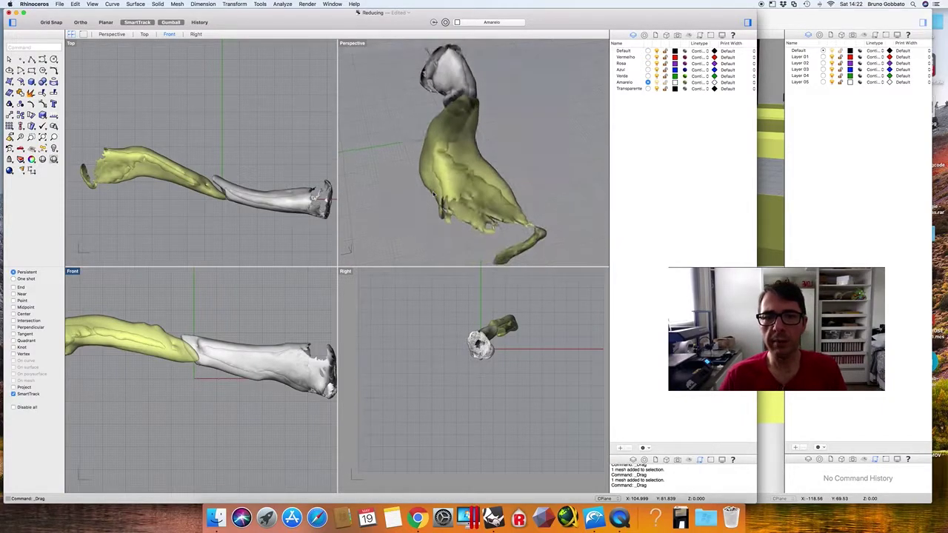
{"action": "scroll", "coordinate": [434, 194], "scroll_direction": "down", "scroll_amount": 5}
{"action": "scroll", "coordinate": [434, 194], "scroll_direction": "down", "scroll_amount": 3}
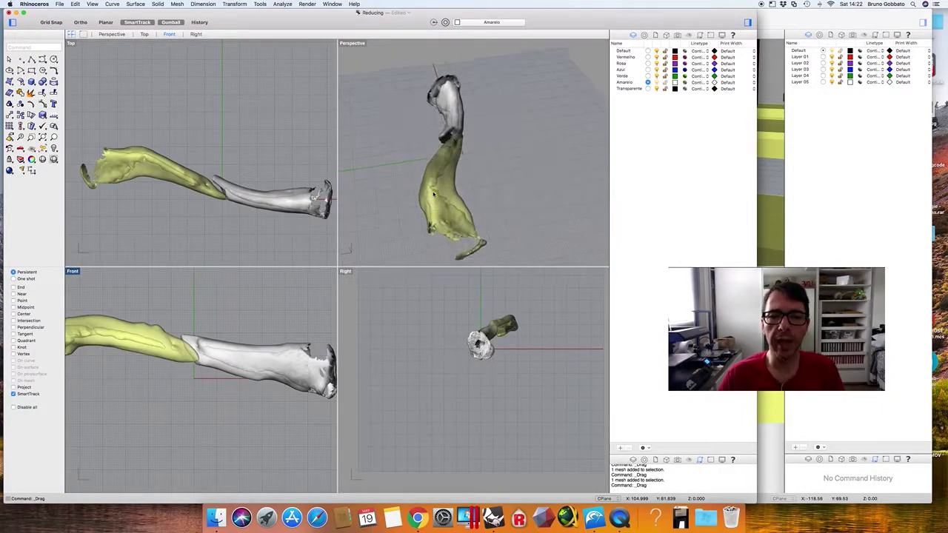
{"action": "scroll", "coordinate": [434, 194], "scroll_direction": "up", "scroll_amount": 5}
{"action": "left_click", "coordinate": [432, 170]}
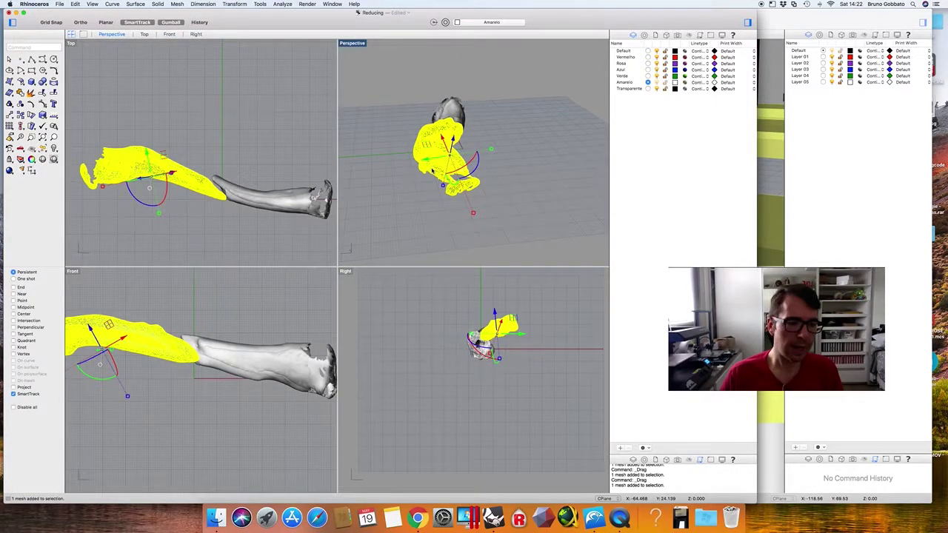
{"action": "scroll", "coordinate": [519, 194], "scroll_direction": "down", "scroll_amount": 5}
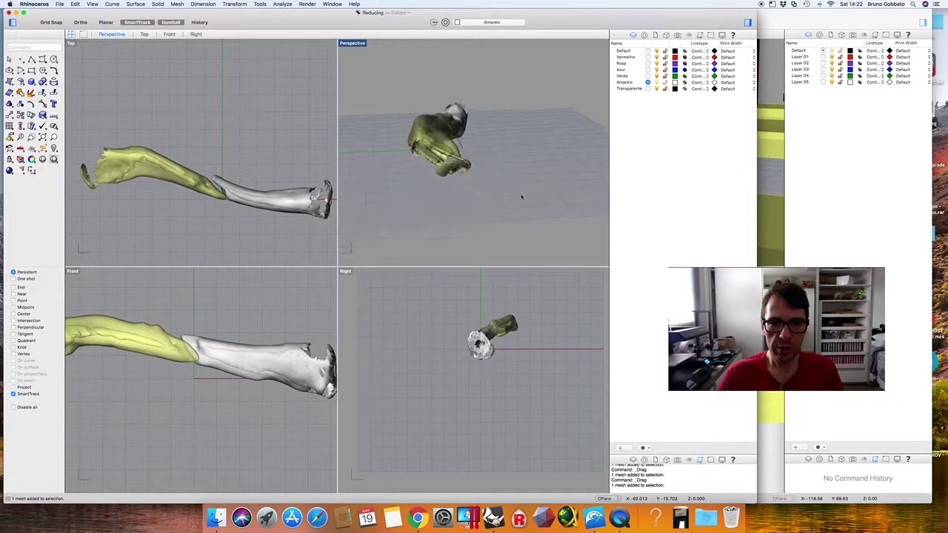
{"action": "left_click", "coordinate": [554, 207]}
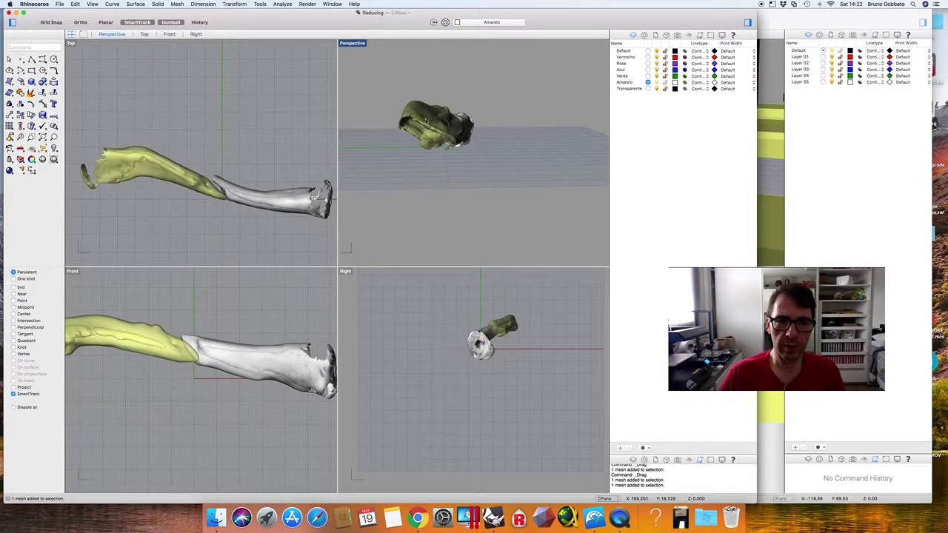
{"action": "left_click", "coordinate": [436, 122]}
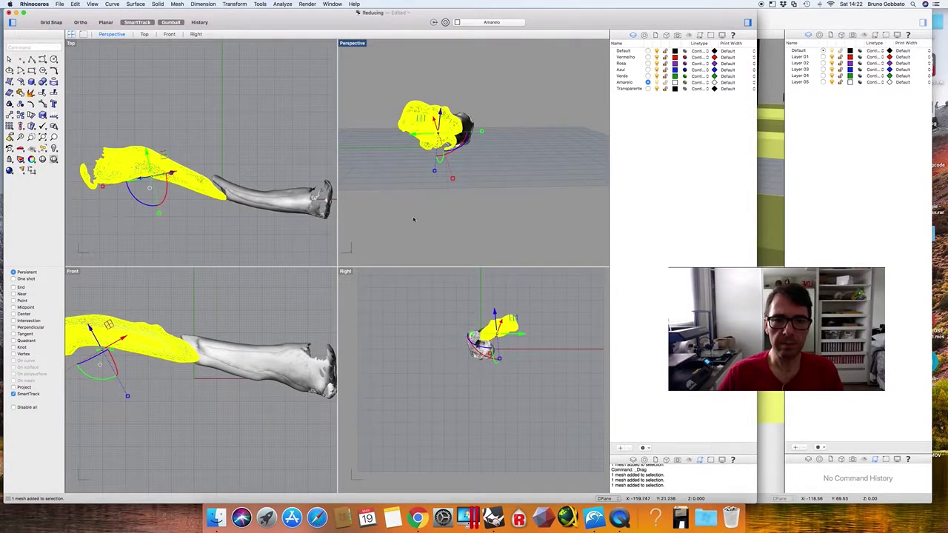
{"action": "left_click", "coordinate": [414, 214]}
{"action": "left_click", "coordinate": [422, 120]}
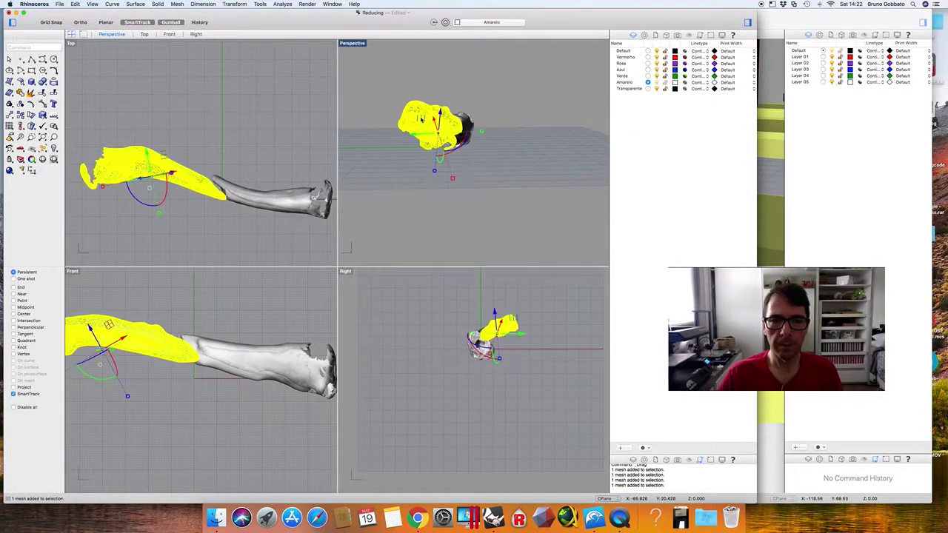
{"action": "left_click", "coordinate": [411, 172]}
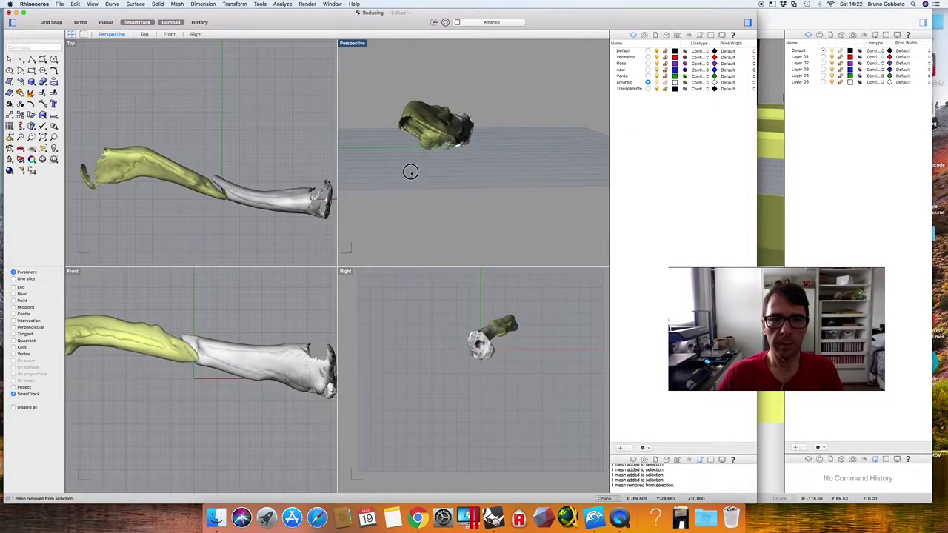
{"action": "right_click", "coordinate": [427, 139]}
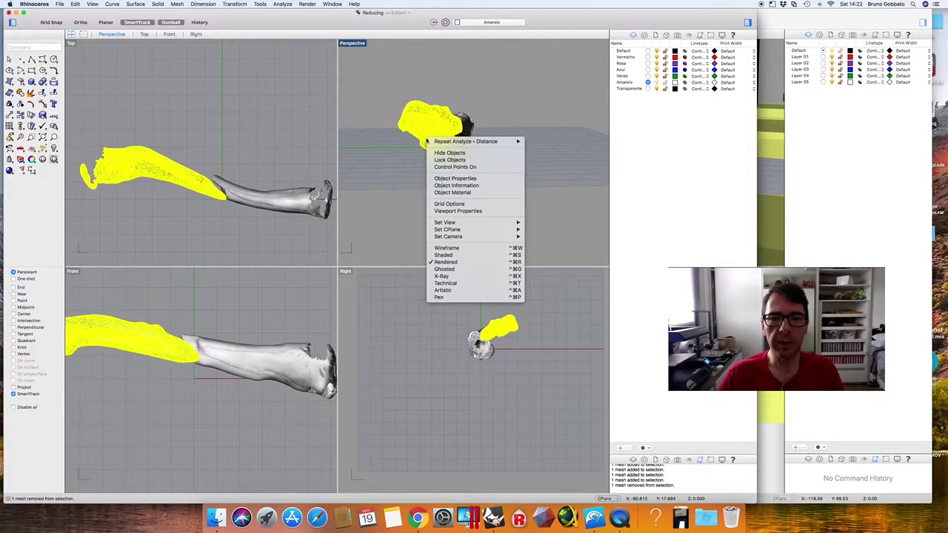
{"action": "left_click", "coordinate": [402, 157]}
{"action": "left_click", "coordinate": [405, 224]}
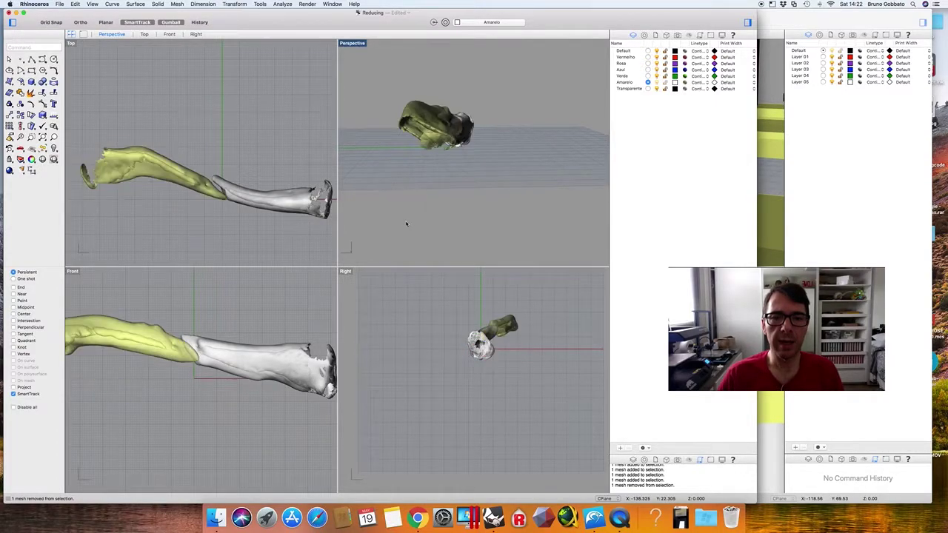
{"action": "scroll", "coordinate": [522, 310], "scroll_direction": "down", "scroll_amount": 3}
{"action": "scroll", "coordinate": [522, 310], "scroll_direction": "up", "scroll_amount": 5}
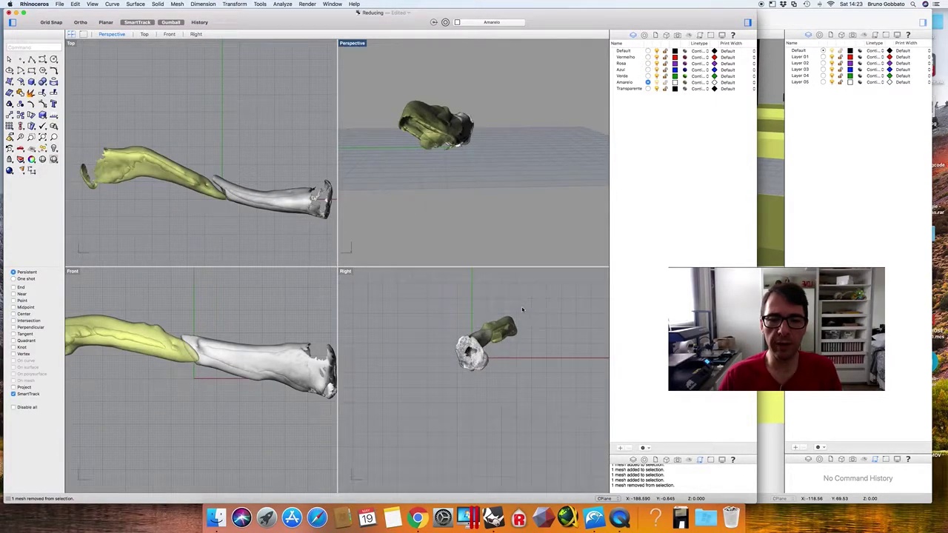
{"action": "left_click", "coordinate": [499, 330]}
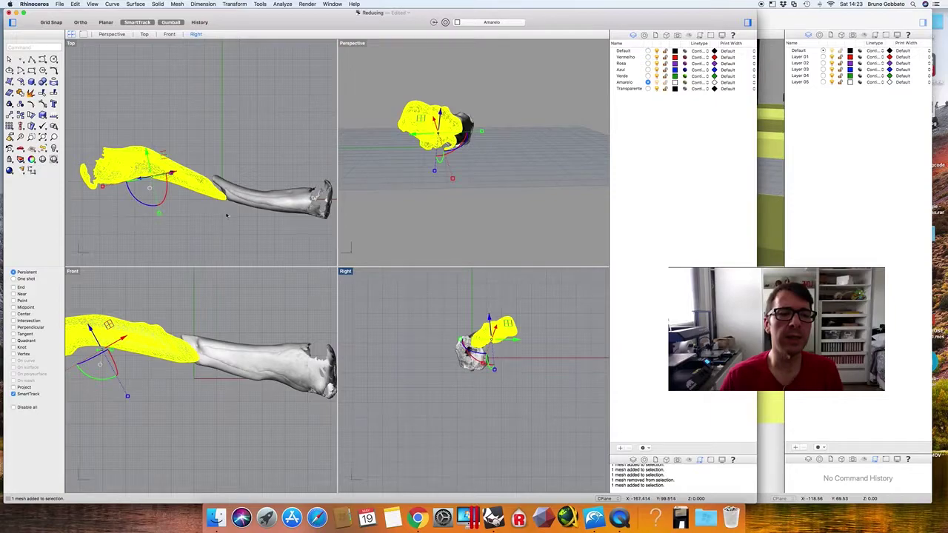
{"action": "key", "text": "Escape"}
Step: Create a small solid box just above the fracture junction, placing its base from the Right viewport and its height in the Front viewport
{"action": "left_click", "coordinate": [203, 4]}
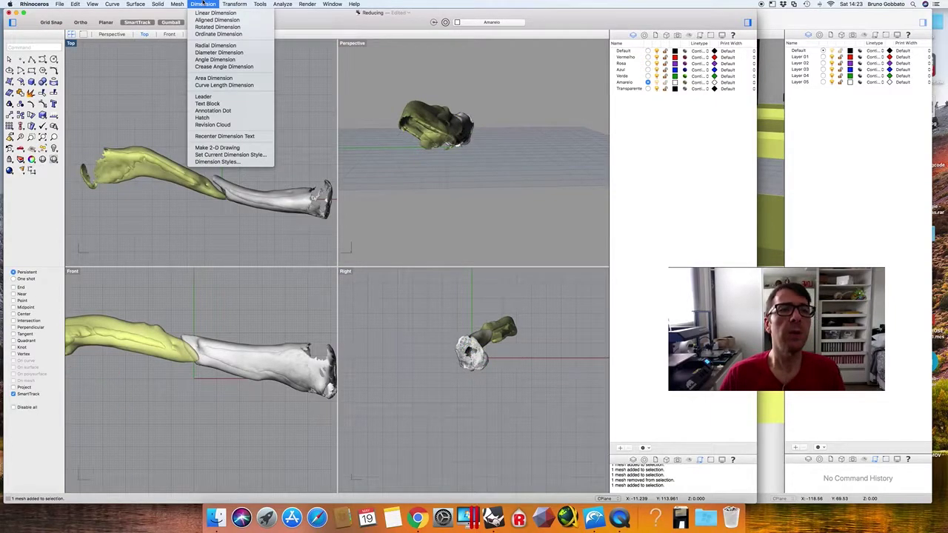
{"action": "mouse_move", "coordinate": [158, 5]}
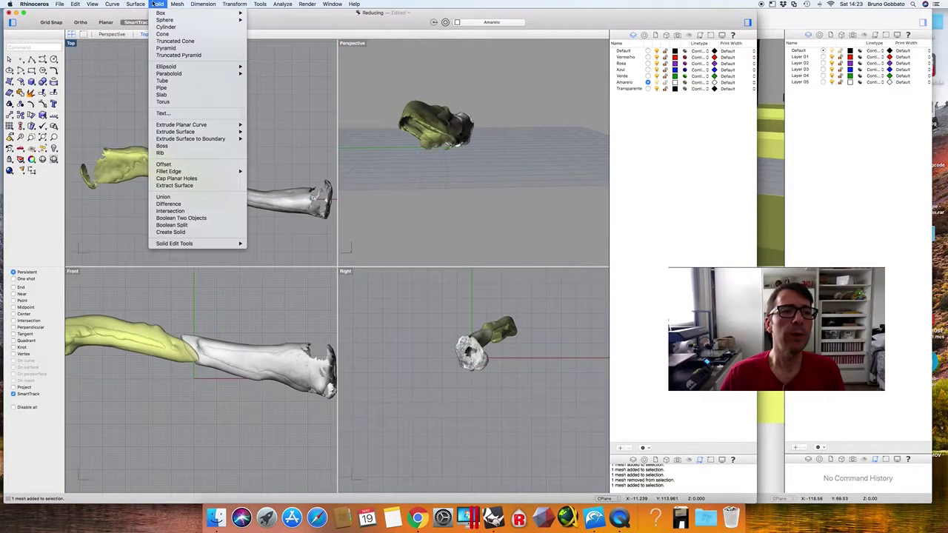
{"action": "left_click", "coordinate": [281, 15]}
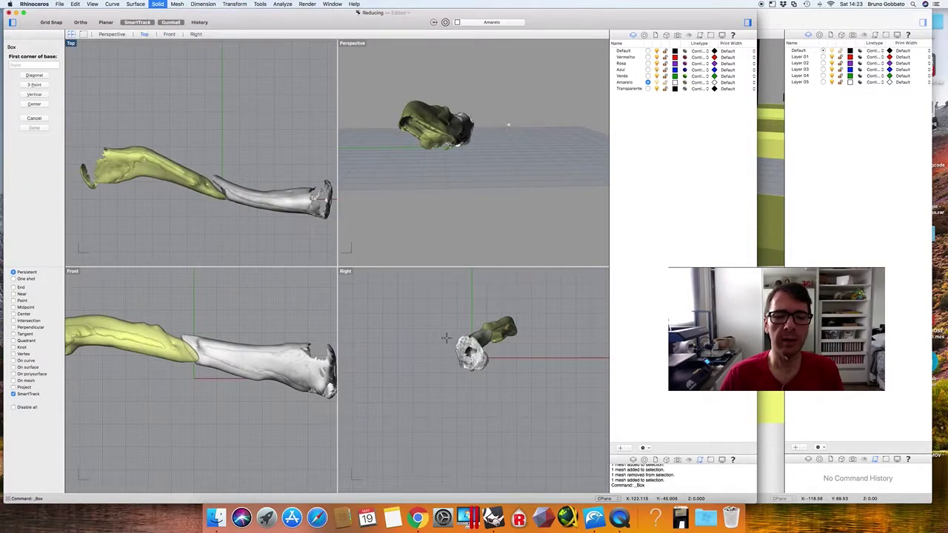
{"action": "left_click", "coordinate": [506, 320]}
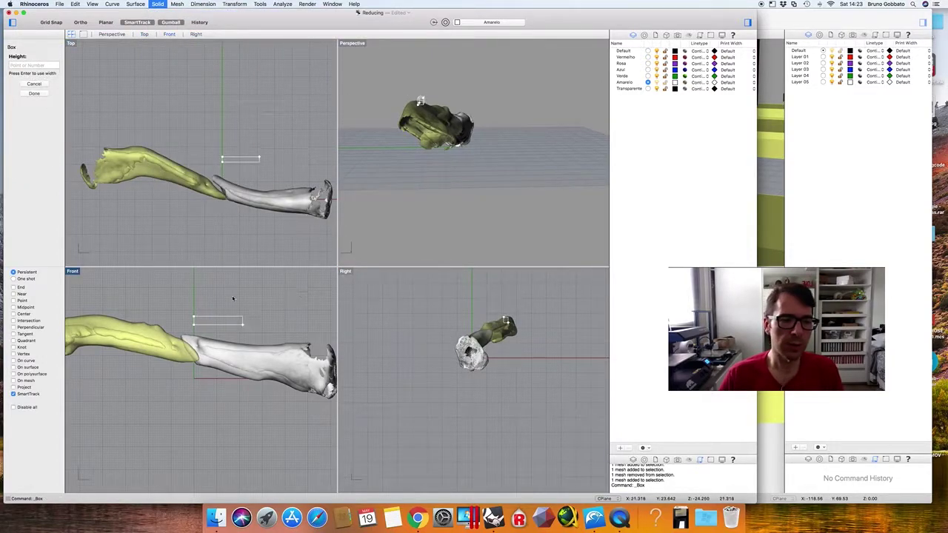
{"action": "left_click", "coordinate": [204, 294]}
Step: Select the small box together with the yellow fragment and rotate both clockwise about the bone's long axis in the Right viewport
{"action": "left_click", "coordinate": [198, 320]}
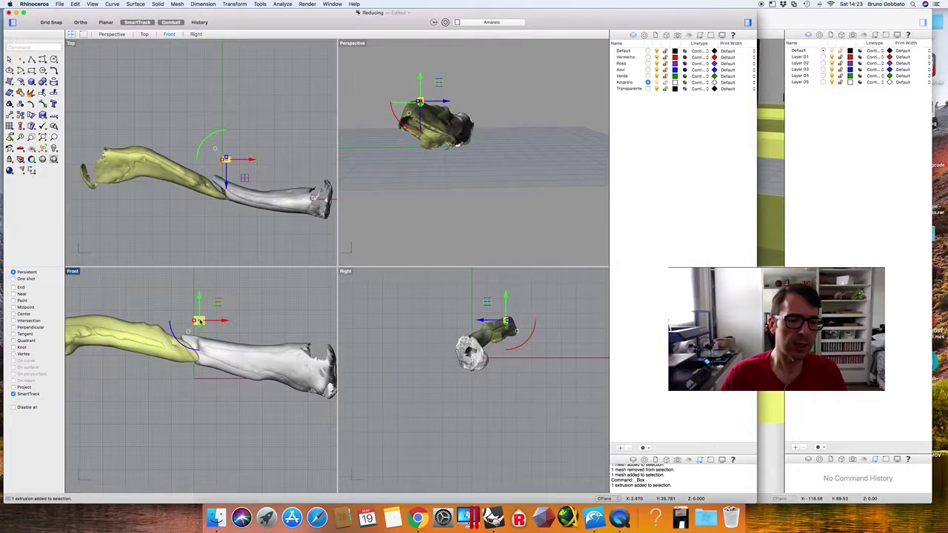
{"action": "left_click", "coordinate": [130, 337]}
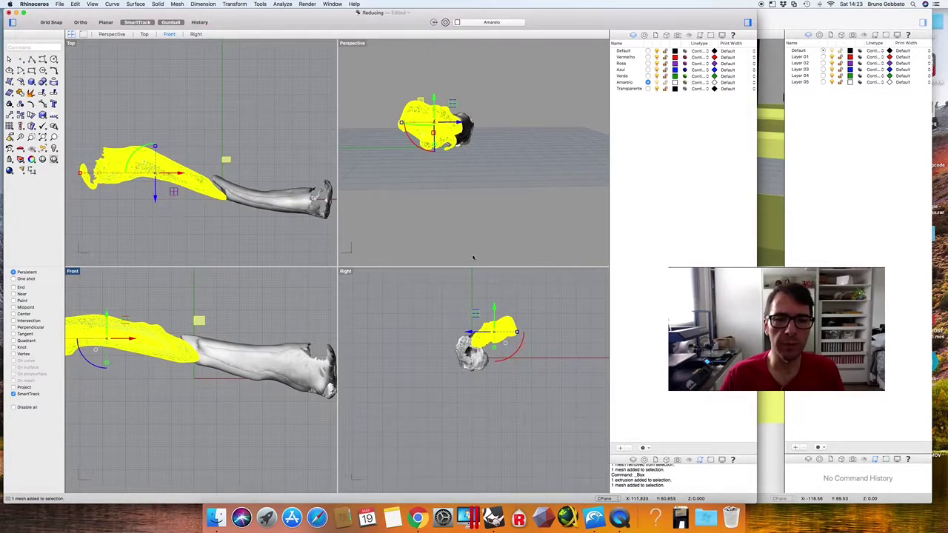
{"action": "scroll", "coordinate": [517, 361], "scroll_direction": "up", "scroll_amount": 3}
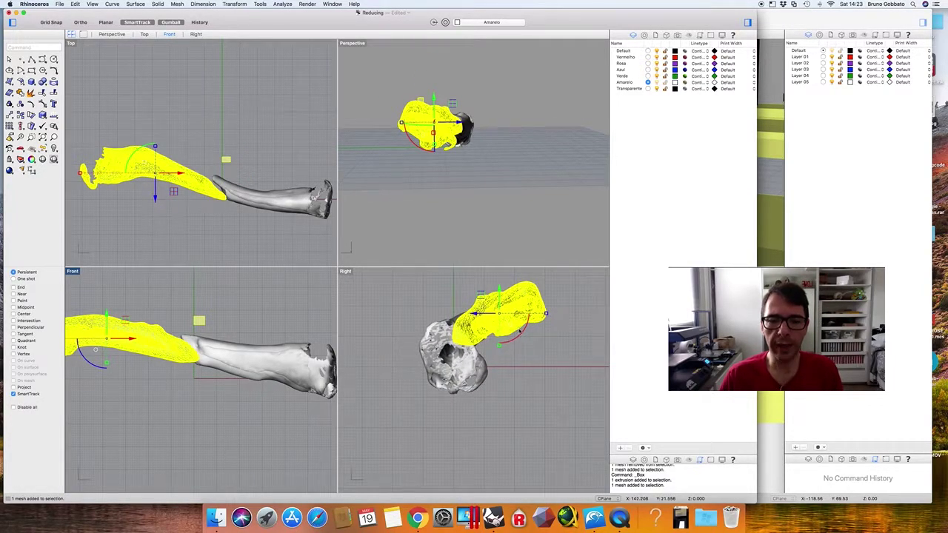
{"action": "left_click_drag", "start_coordinate": [522, 329], "coordinate": [513, 337]}
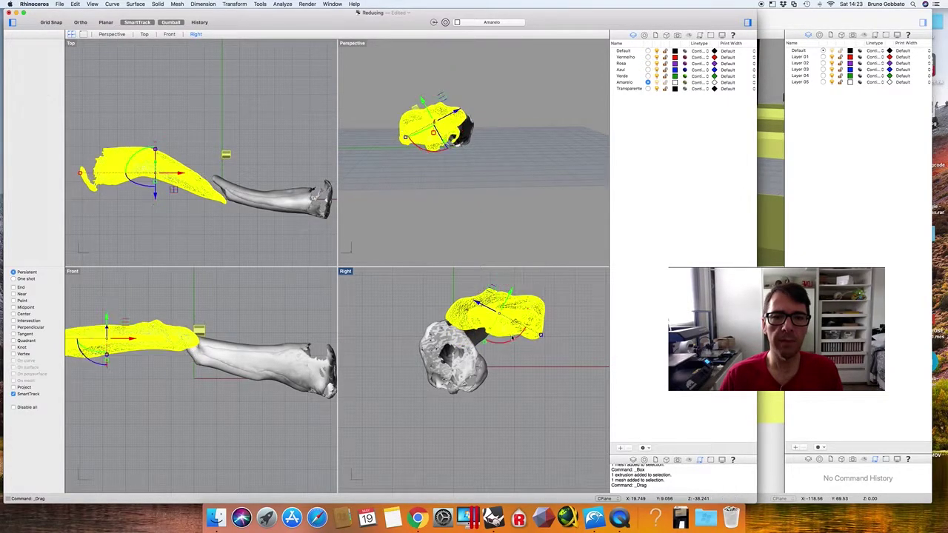
{"action": "left_click", "coordinate": [467, 211]}
{"action": "right_click_drag", "start_coordinate": [427, 170], "coordinate": [428, 169]}
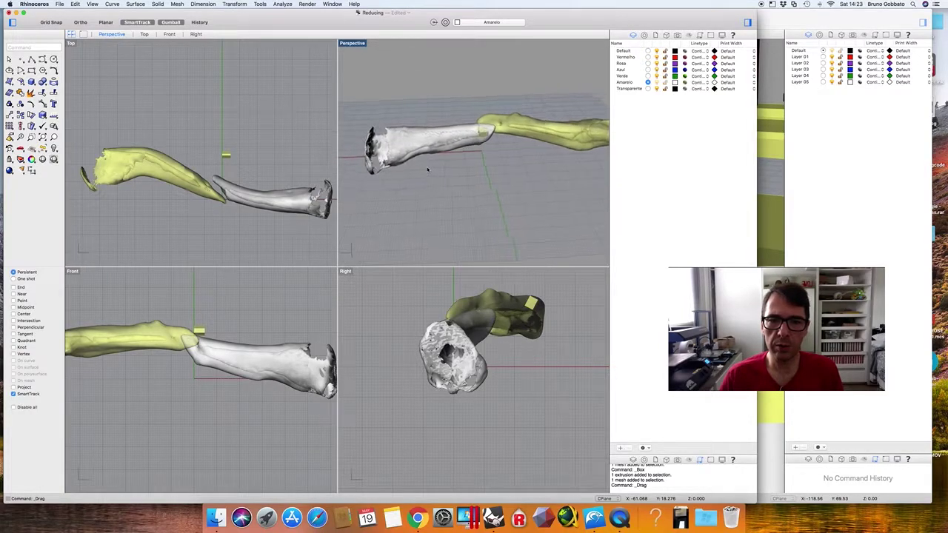
{"action": "scroll", "coordinate": [514, 138], "scroll_direction": "down", "scroll_amount": 3}
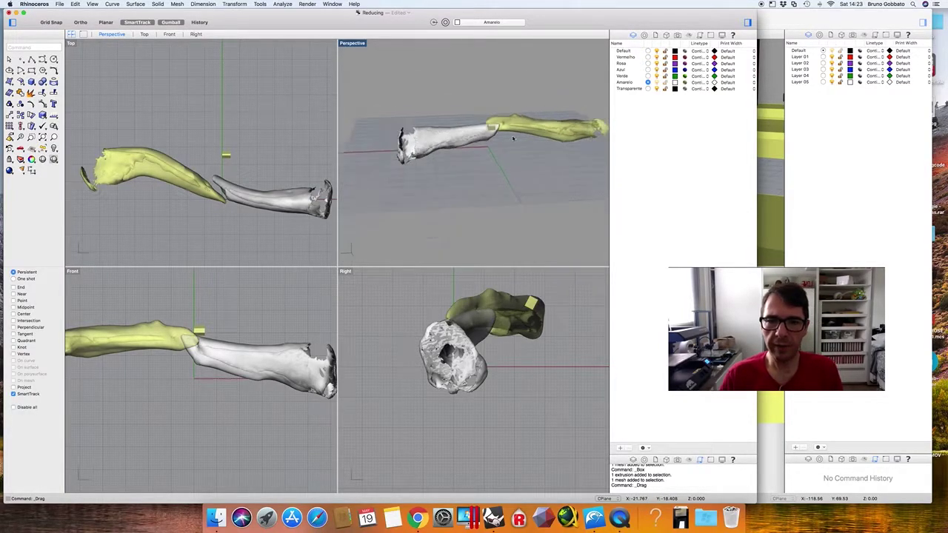
Step: Rotate the yellow fragment and small box together slightly about the bone's long axis in the Perspective viewport, and deselect them
{"action": "left_click", "coordinate": [547, 128]}
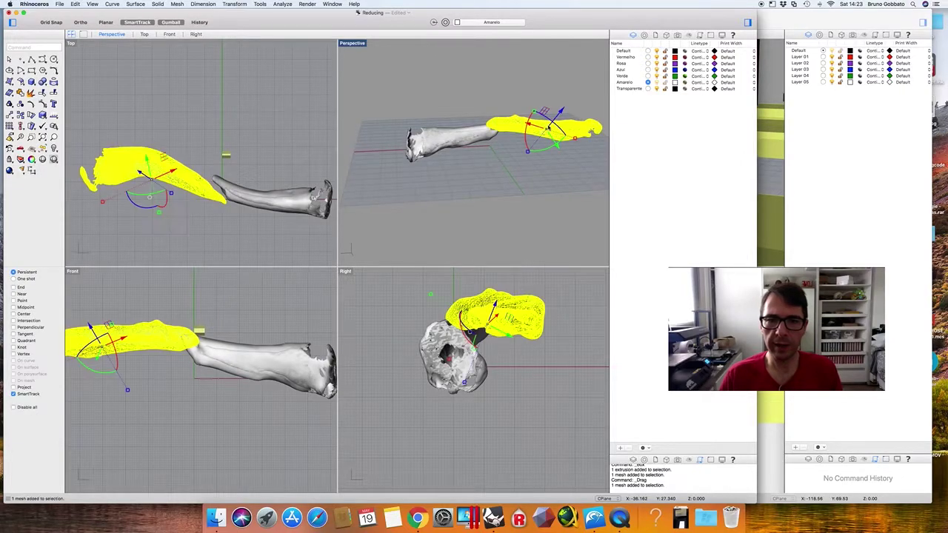
{"action": "left_click", "coordinate": [536, 203]}
{"action": "left_click", "coordinate": [519, 124]}
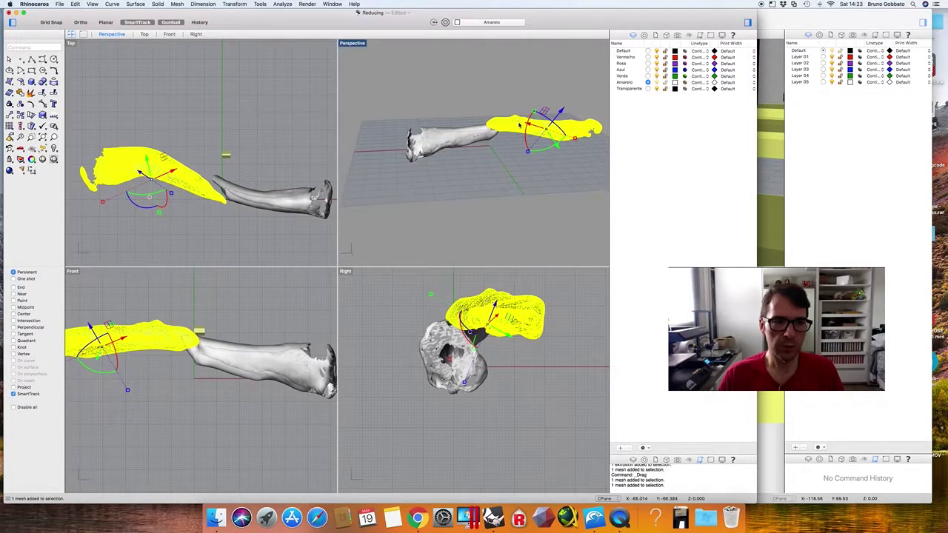
{"action": "left_click", "coordinate": [144, 186]}
{"action": "left_click_drag", "start_coordinate": [565, 143], "coordinate": [569, 141]}
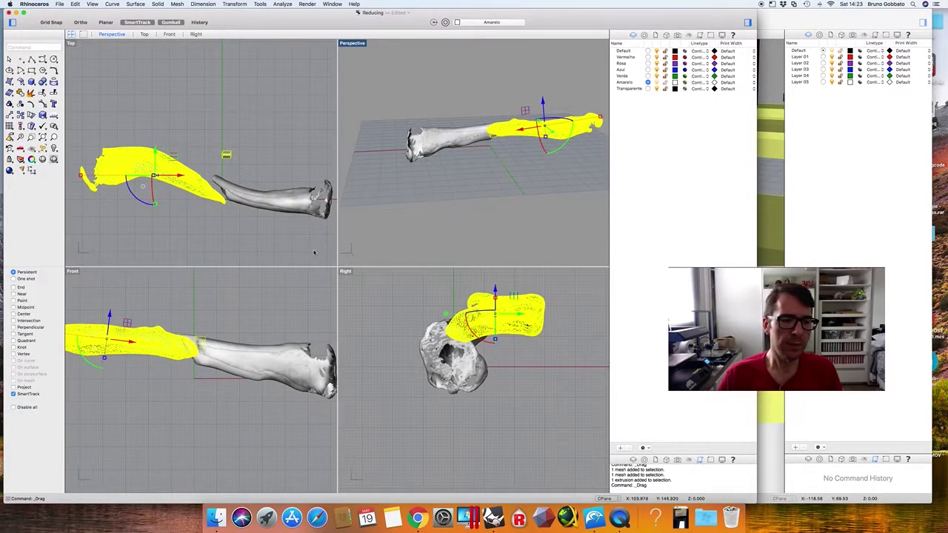
{"action": "left_click", "coordinate": [277, 304]}
Step: Move the yellow fragment in the Top viewport so its tip closes up against the white fragment's end
{"action": "scroll", "coordinate": [213, 209], "scroll_direction": "up", "scroll_amount": 5}
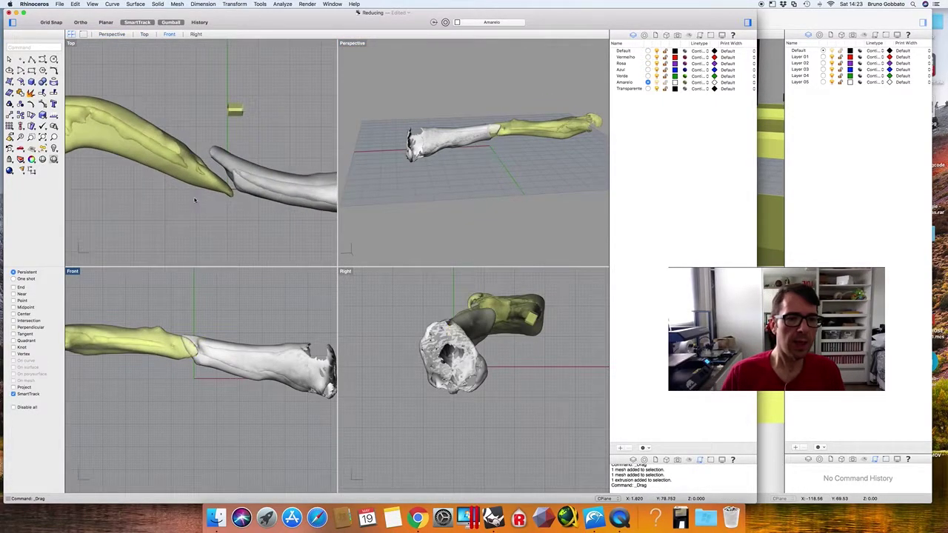
{"action": "left_click", "coordinate": [185, 167]}
{"action": "left_click_drag", "start_coordinate": [193, 169], "coordinate": [197, 161]}
{"action": "scroll", "coordinate": [178, 183], "scroll_direction": "down", "scroll_amount": 3}
{"action": "left_click", "coordinate": [190, 200]}
Step: Select the yellow fragment together with the small box and rotate both slightly in the Top viewport
{"action": "left_click", "coordinate": [194, 178]}
{"action": "left_click", "coordinate": [219, 133], "text": "shift"}
{"action": "left_click_drag", "start_coordinate": [121, 182], "coordinate": [117, 176]}
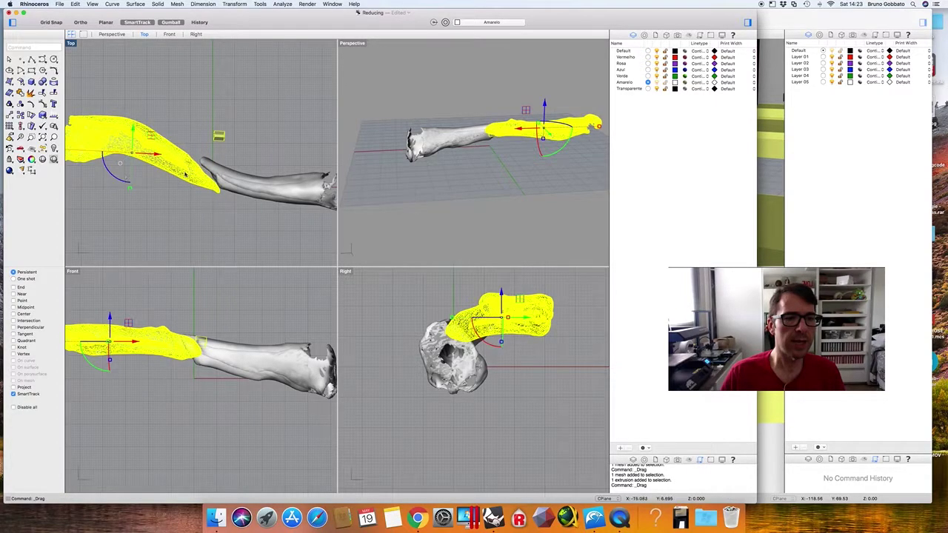
{"action": "left_click", "coordinate": [182, 172]}
{"action": "left_click", "coordinate": [186, 187]}
Step: Shift the yellow fragment alone slightly up in the Top viewport to close the gap at the junction
{"action": "left_click", "coordinate": [186, 173]}
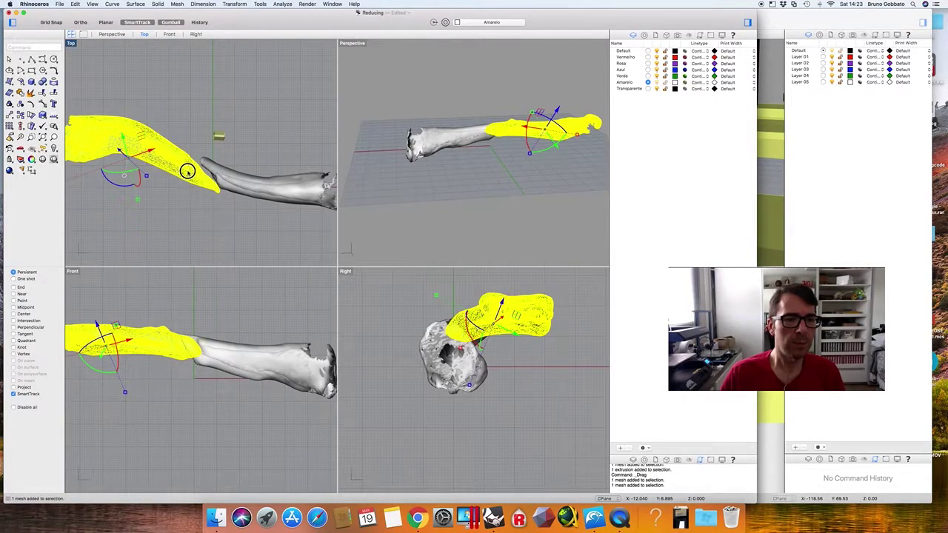
{"action": "left_click_drag", "start_coordinate": [189, 169], "coordinate": [188, 166]}
{"action": "left_click", "coordinate": [197, 214]}
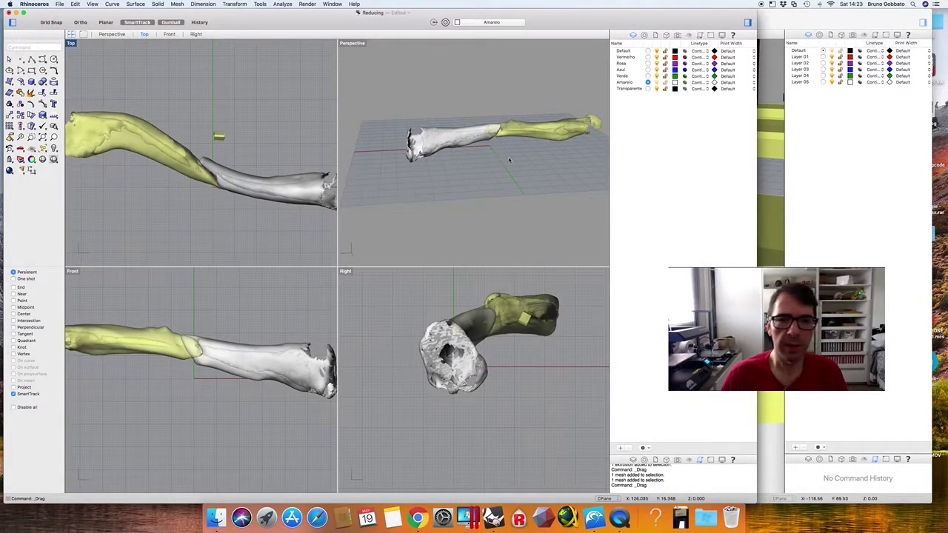
Step: Examine the contact between the yellow and white fragments at the junction from several angles in the Perspective viewport
{"action": "right_click_drag", "start_coordinate": [524, 130], "coordinate": [523, 133]}
{"action": "scroll", "coordinate": [494, 180], "scroll_direction": "up", "scroll_amount": 8}
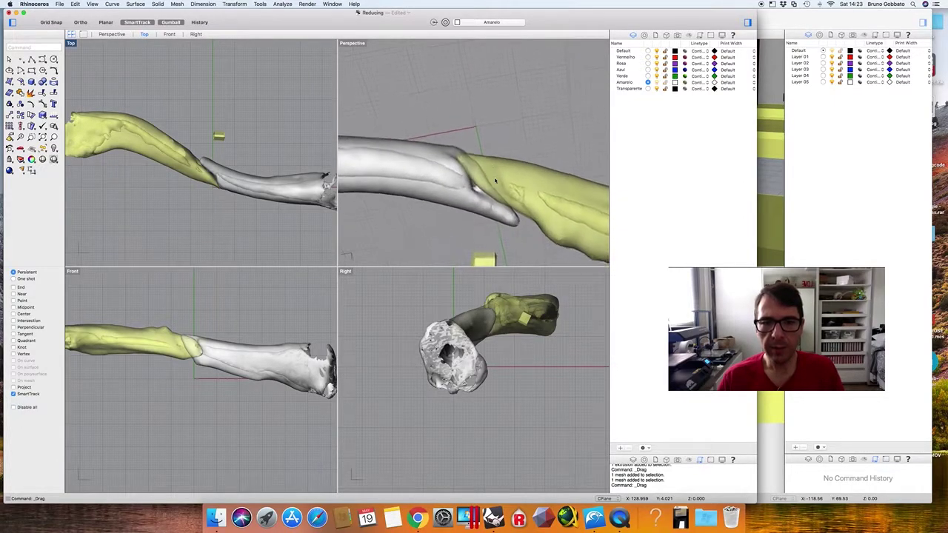
{"action": "scroll", "coordinate": [495, 179], "scroll_direction": "down", "scroll_amount": 10}
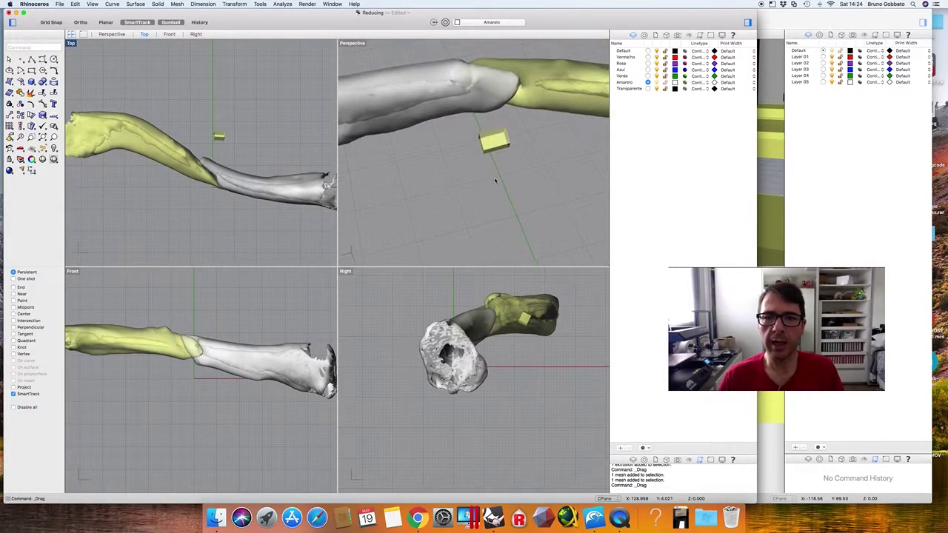
{"action": "scroll", "coordinate": [494, 179], "scroll_direction": "up", "scroll_amount": 8}
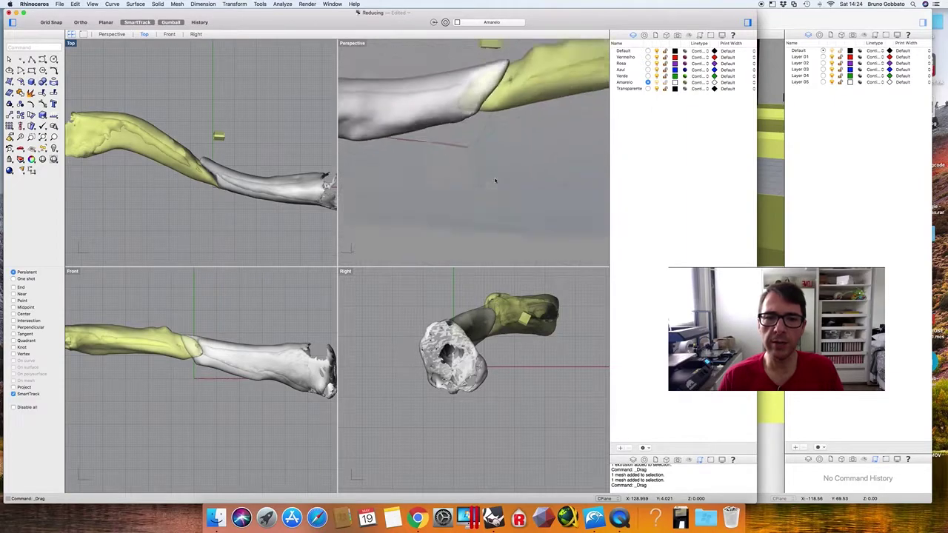
{"action": "scroll", "coordinate": [495, 179], "scroll_direction": "down", "scroll_amount": 10}
{"action": "scroll", "coordinate": [421, 144], "scroll_direction": "left", "scroll_amount": 10}
{"action": "scroll", "coordinate": [420, 144], "scroll_direction": "up", "scroll_amount": 5}
{"action": "scroll", "coordinate": [421, 144], "scroll_direction": "down", "scroll_amount": 4}
{"action": "scroll", "coordinate": [421, 143], "scroll_direction": "down", "scroll_amount": 3}
{"action": "scroll", "coordinate": [421, 144], "scroll_direction": "up", "scroll_amount": 5}
{"action": "scroll", "coordinate": [421, 143], "scroll_direction": "right", "scroll_amount": 6}
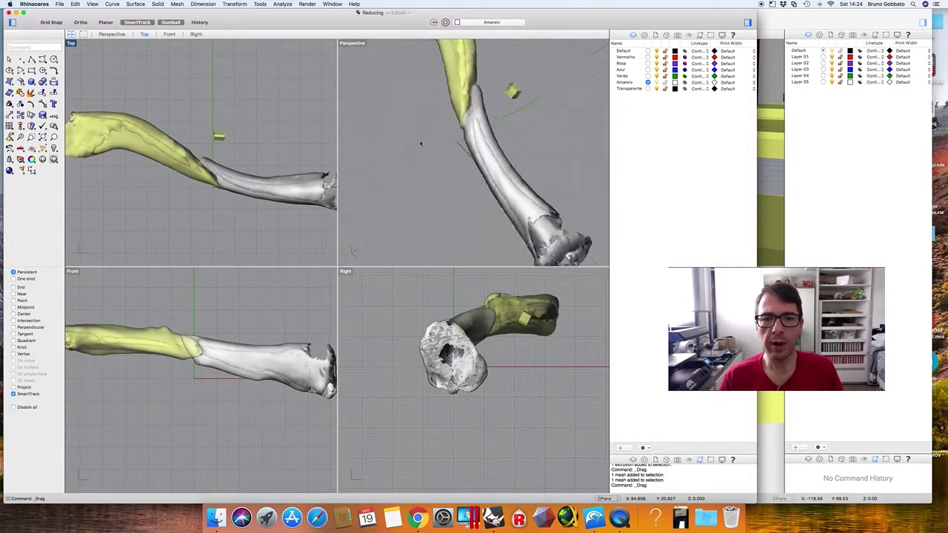
{"action": "scroll", "coordinate": [420, 142], "scroll_direction": "down", "scroll_amount": 3}
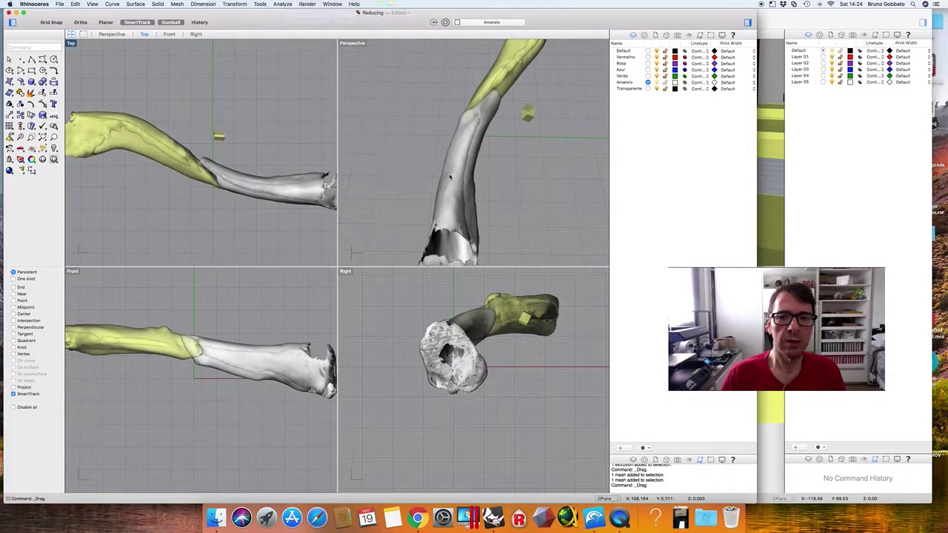
{"action": "scroll", "coordinate": [449, 176], "scroll_direction": "right", "scroll_amount": 10}
{"action": "scroll", "coordinate": [449, 176], "scroll_direction": "left", "scroll_amount": 10}
{"action": "scroll", "coordinate": [450, 177], "scroll_direction": "right", "scroll_amount": 10}
{"action": "scroll", "coordinate": [450, 176], "scroll_direction": "left", "scroll_amount": 8}
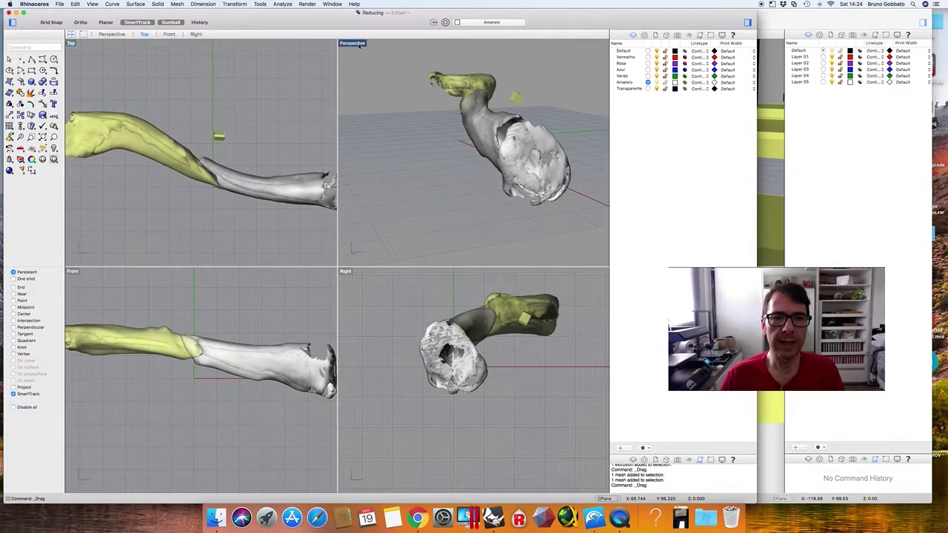
Step: Maximize the Perspective viewport and inspect the overall curve and alignment of the whole clavicle from all around
{"action": "double_click", "coordinate": [357, 44]}
{"action": "scroll", "coordinate": [396, 111], "scroll_direction": "right", "scroll_amount": 10}
{"action": "scroll", "coordinate": [410, 178], "scroll_direction": "right", "scroll_amount": 10}
{"action": "scroll", "coordinate": [411, 177], "scroll_direction": "left", "scroll_amount": 10}
{"action": "scroll", "coordinate": [411, 176], "scroll_direction": "right", "scroll_amount": 8}
{"action": "scroll", "coordinate": [411, 177], "scroll_direction": "up", "scroll_amount": 5}
{"action": "scroll", "coordinate": [411, 177], "scroll_direction": "left", "scroll_amount": 5}
{"action": "scroll", "coordinate": [411, 177], "scroll_direction": "right", "scroll_amount": 10}
{"action": "scroll", "coordinate": [411, 177], "scroll_direction": "down", "scroll_amount": 5}
{"action": "scroll", "coordinate": [410, 177], "scroll_direction": "right", "scroll_amount": 10}
{"action": "scroll", "coordinate": [411, 177], "scroll_direction": "up", "scroll_amount": 5}
{"action": "scroll", "coordinate": [411, 176], "scroll_direction": "down", "scroll_amount": 10}
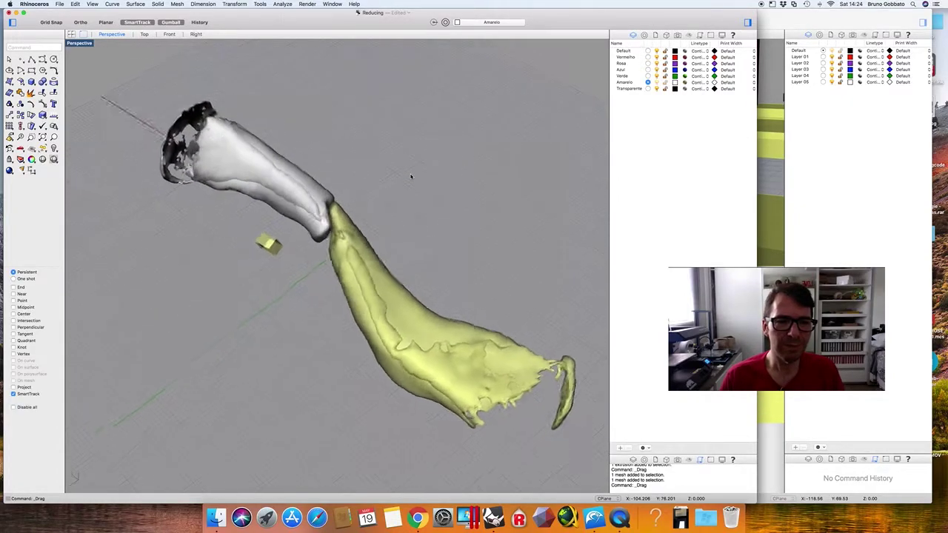
Step: Rotate the yellow fragment and box slightly about the bone's long axis in an end-on Perspective view, and restore the four-viewport layout
{"action": "scroll", "coordinate": [411, 177], "scroll_direction": "down", "scroll_amount": 5}
{"action": "scroll", "coordinate": [411, 177], "scroll_direction": "right", "scroll_amount": 10}
{"action": "scroll", "coordinate": [411, 177], "scroll_direction": "up", "scroll_amount": 10}
{"action": "left_click", "coordinate": [285, 206]}
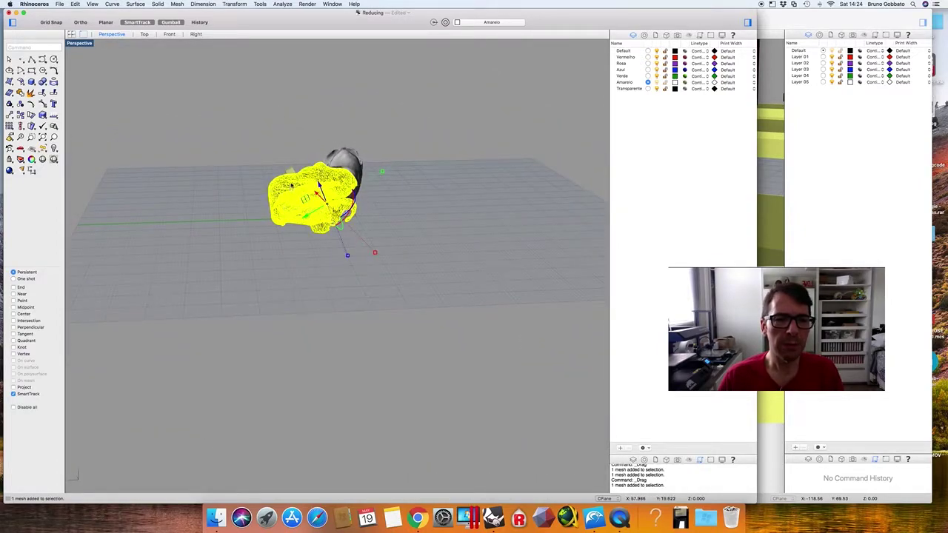
{"action": "left_click", "coordinate": [291, 173], "text": "shift"}
{"action": "scroll", "coordinate": [294, 219], "scroll_direction": "up", "scroll_amount": 4}
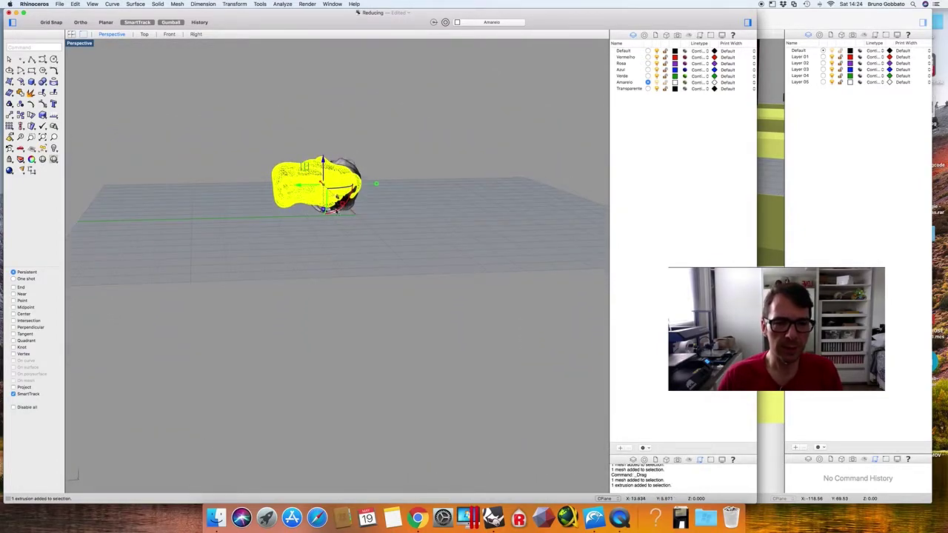
{"action": "left_click_drag", "start_coordinate": [339, 209], "coordinate": [336, 211]}
{"action": "left_click", "coordinate": [292, 229]}
{"action": "left_click", "coordinate": [300, 208]}
{"action": "right_click_drag", "start_coordinate": [302, 232], "coordinate": [257, 242]}
{"action": "left_click", "coordinate": [293, 193]}
{"action": "left_click", "coordinate": [331, 256]}
{"action": "right_click_drag", "start_coordinate": [331, 304], "coordinate": [330, 257]}
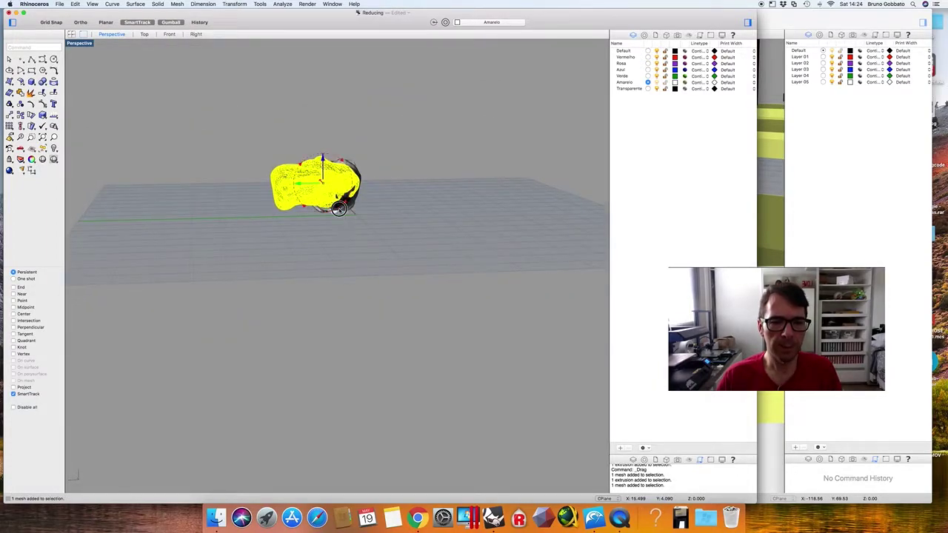
{"action": "left_click", "coordinate": [339, 208]}
{"action": "left_click", "coordinate": [285, 234]}
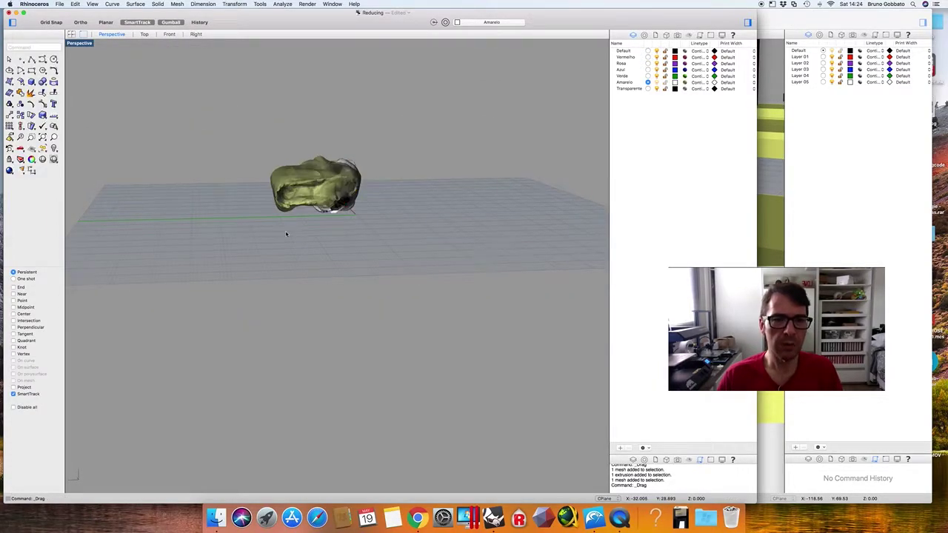
{"action": "double_click", "coordinate": [77, 44]}
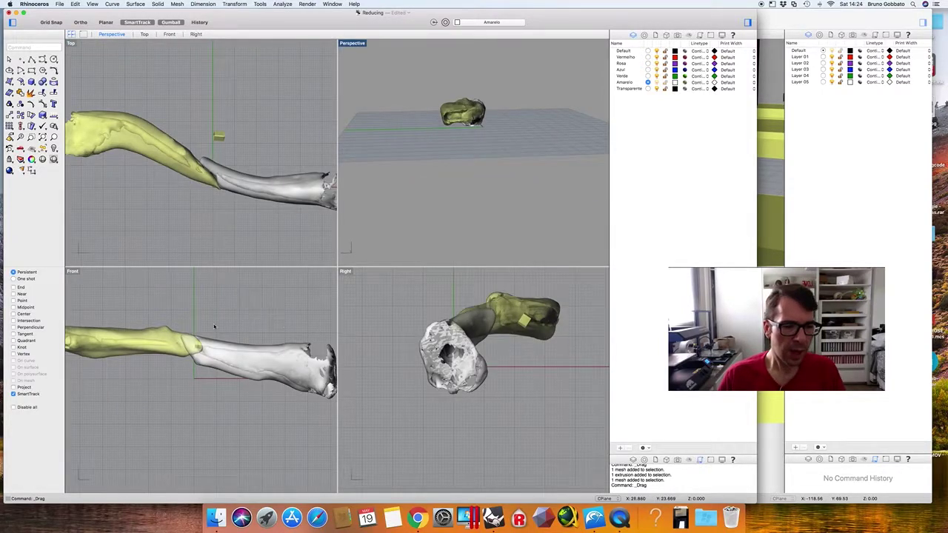
Step: Move the yellow fragment slightly down in the Front viewport to align it with the white fragment, and deselect it
{"action": "left_click", "coordinate": [168, 337]}
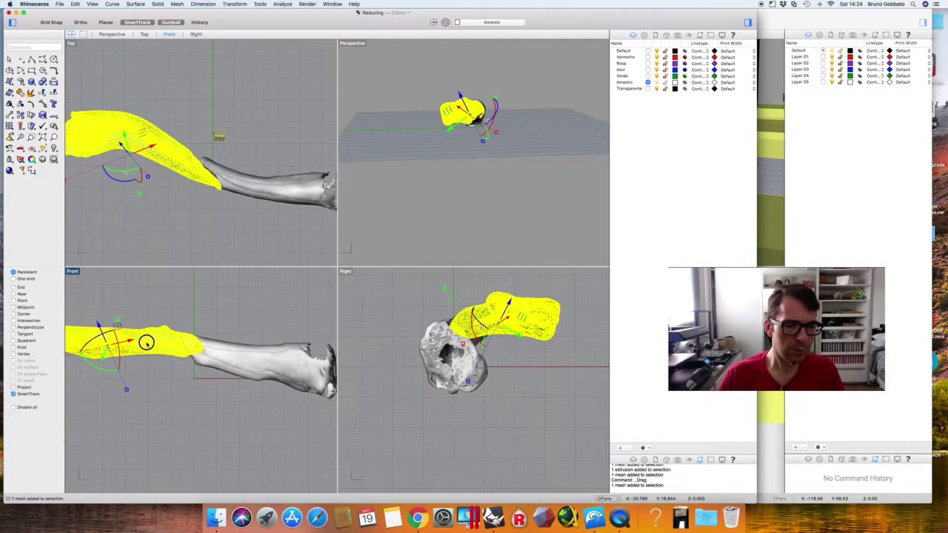
{"action": "left_click", "coordinate": [147, 345]}
{"action": "left_click_drag", "start_coordinate": [147, 345], "coordinate": [147, 342]}
{"action": "left_click", "coordinate": [237, 230]}
Step: Check the junction in the Perspective viewport and nudge the yellow fragment slightly in the Top viewport to refine the contact
{"action": "right_click_drag", "start_coordinate": [456, 160], "coordinate": [456, 160]}
{"action": "scroll", "coordinate": [457, 160], "scroll_direction": "up", "scroll_amount": 5}
{"action": "right_click_drag", "start_coordinate": [474, 146], "coordinate": [475, 146]}
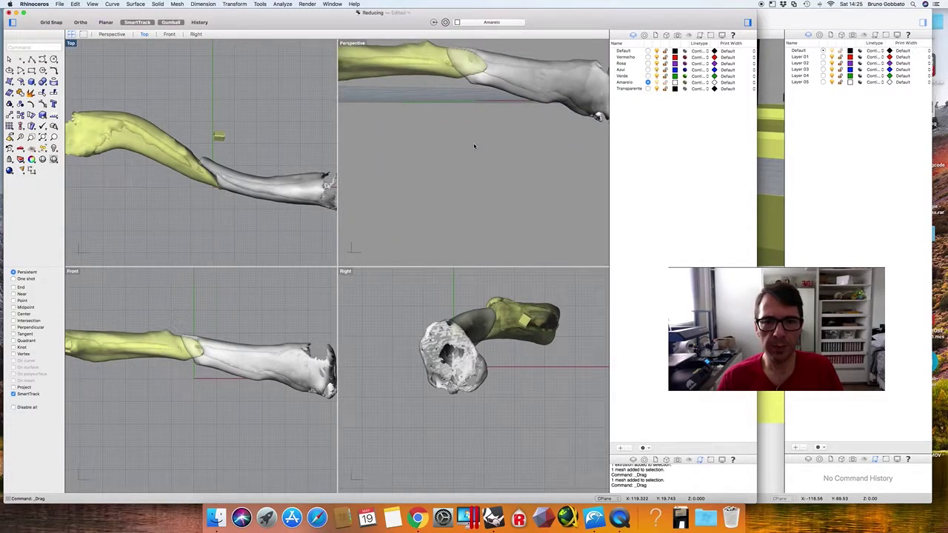
{"action": "right_click_drag", "start_coordinate": [381, 98], "coordinate": [381, 97]}
{"action": "scroll", "coordinate": [381, 97], "scroll_direction": "down", "scroll_amount": 10}
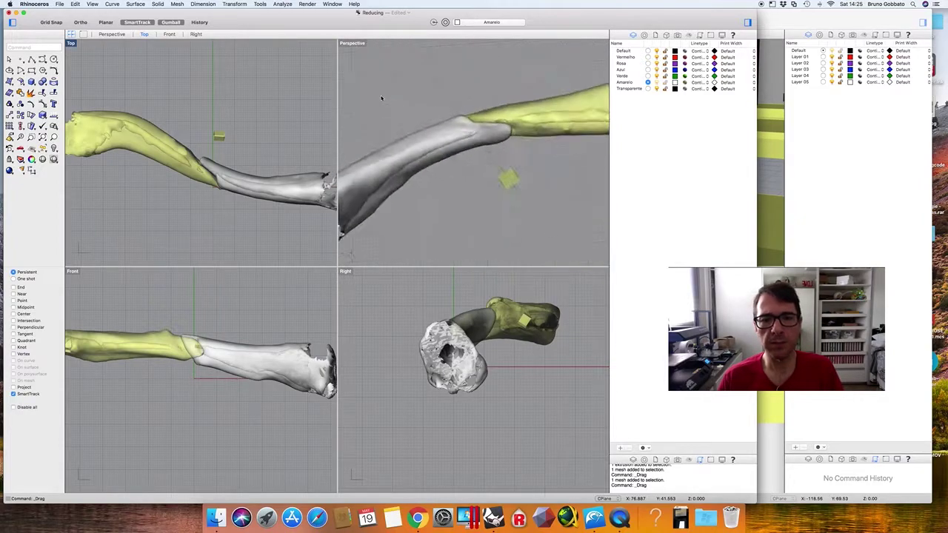
{"action": "scroll", "coordinate": [382, 98], "scroll_direction": "down", "scroll_amount": 2}
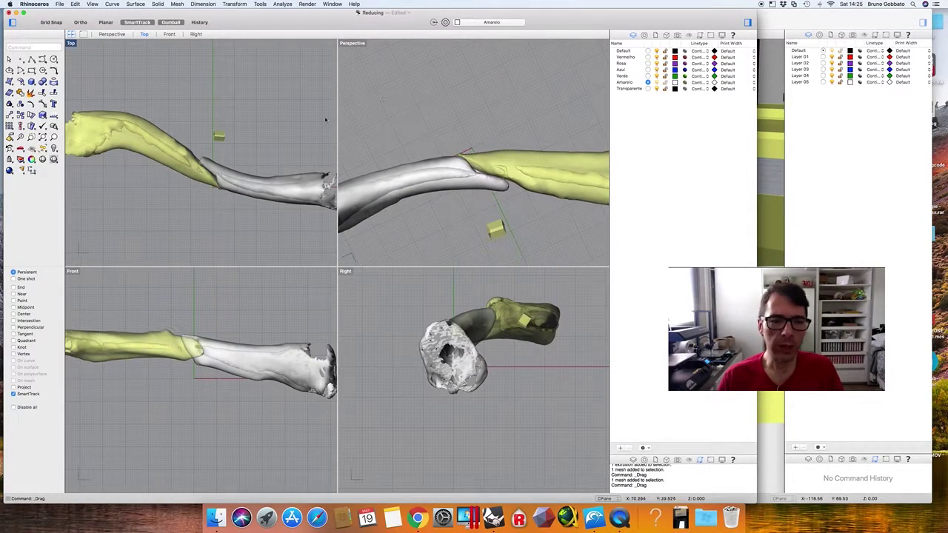
{"action": "left_click", "coordinate": [172, 158]}
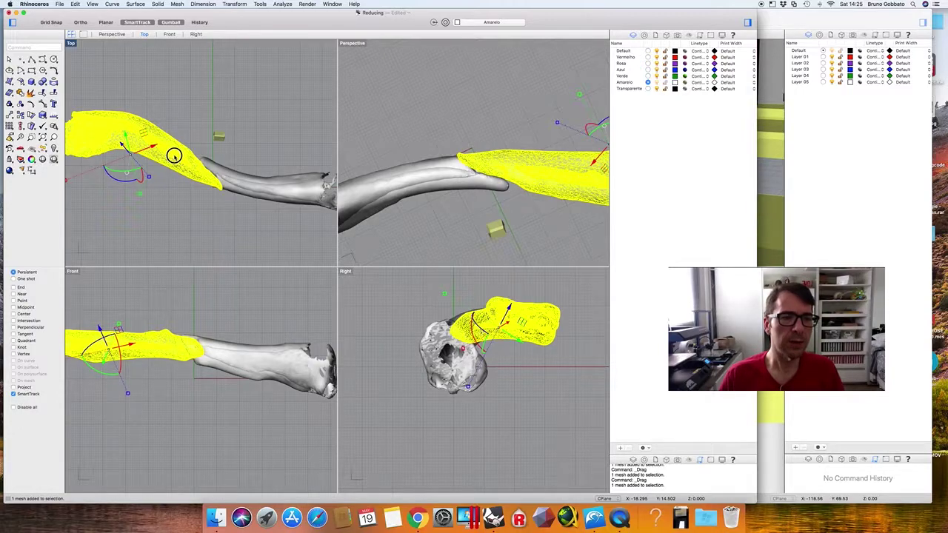
{"action": "left_click_drag", "start_coordinate": [176, 157], "coordinate": [174, 156]}
{"action": "left_click", "coordinate": [242, 127]}
Step: Try to tilt the yellow fragment and box in the Front viewport, raising the fragment's free end, and check the junction in Perspective
{"action": "scroll", "coordinate": [439, 199], "scroll_direction": "down", "scroll_amount": 8}
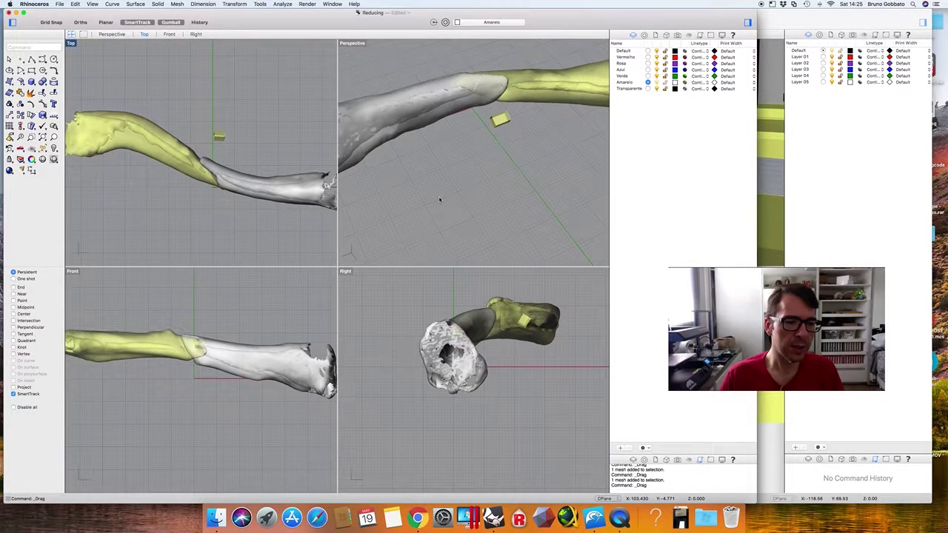
{"action": "left_click", "coordinate": [146, 351]}
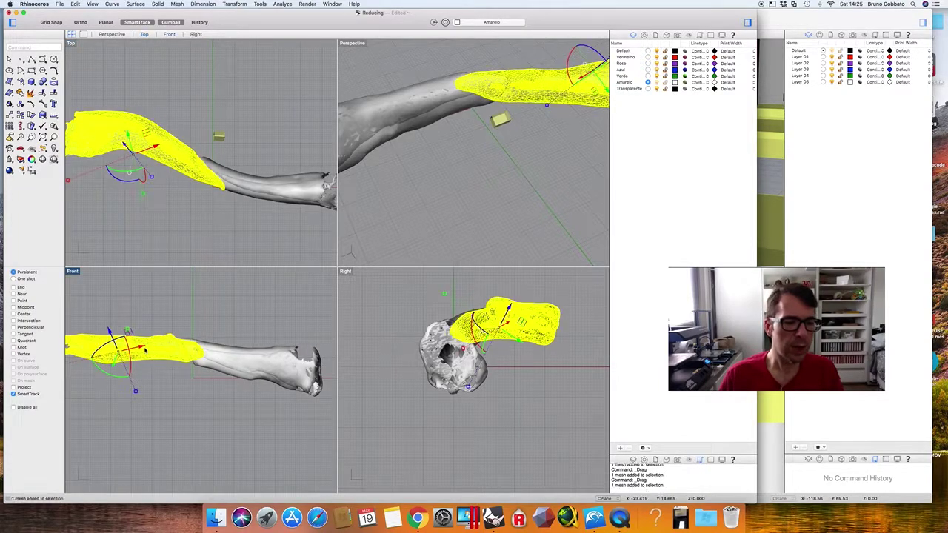
{"action": "left_click", "coordinate": [219, 141], "text": "shift"}
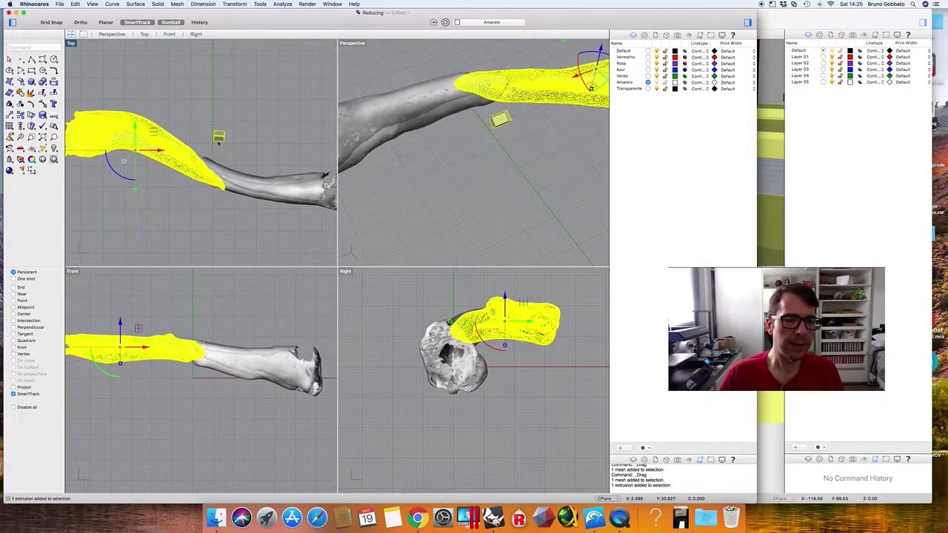
{"action": "left_click_drag", "start_coordinate": [116, 373], "coordinate": [112, 375]}
{"action": "left_click_drag", "start_coordinate": [162, 349], "coordinate": [158, 343]}
{"action": "left_click", "coordinate": [215, 421]}
{"action": "right_click_drag", "start_coordinate": [452, 181], "coordinate": [474, 162]}
{"action": "scroll", "coordinate": [473, 163], "scroll_direction": "down", "scroll_amount": 10}
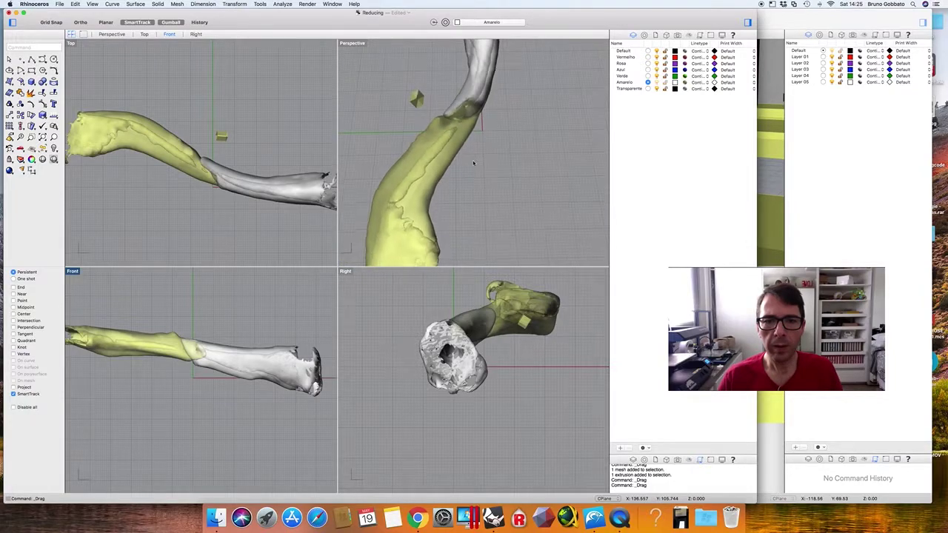
{"action": "right_click_drag", "start_coordinate": [473, 162], "coordinate": [473, 163]}
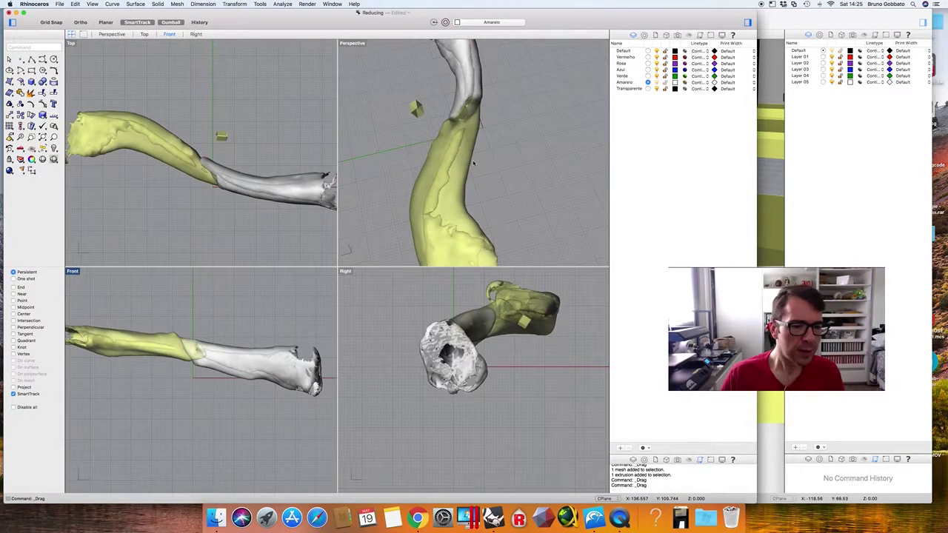
{"action": "right_click_drag", "start_coordinate": [419, 138], "coordinate": [420, 138]}
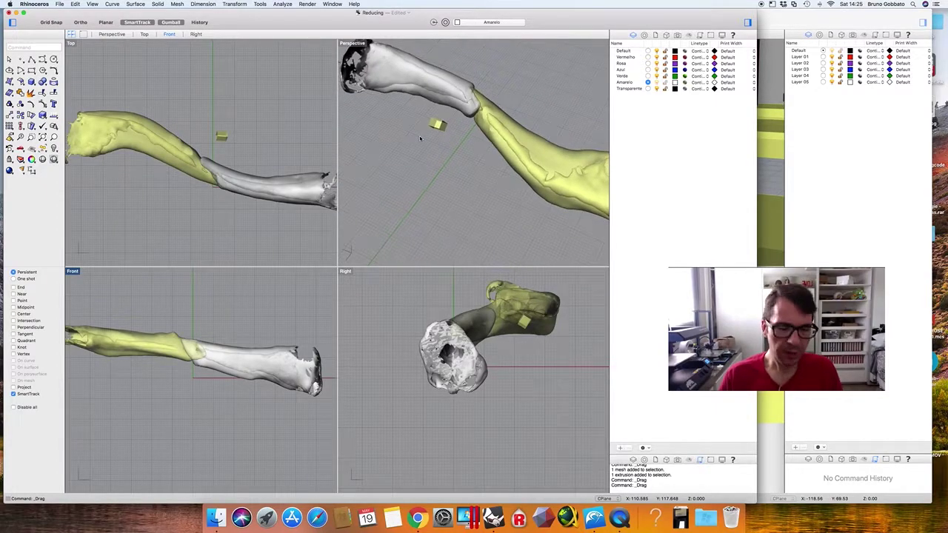
Step: Undo the last tilt and move of the yellow fragment and box, and review the reduced clavicle in the viewports
{"action": "key", "text": "super+z"}
{"action": "left_click", "coordinate": [213, 236]}
{"action": "key", "text": "super+z"}
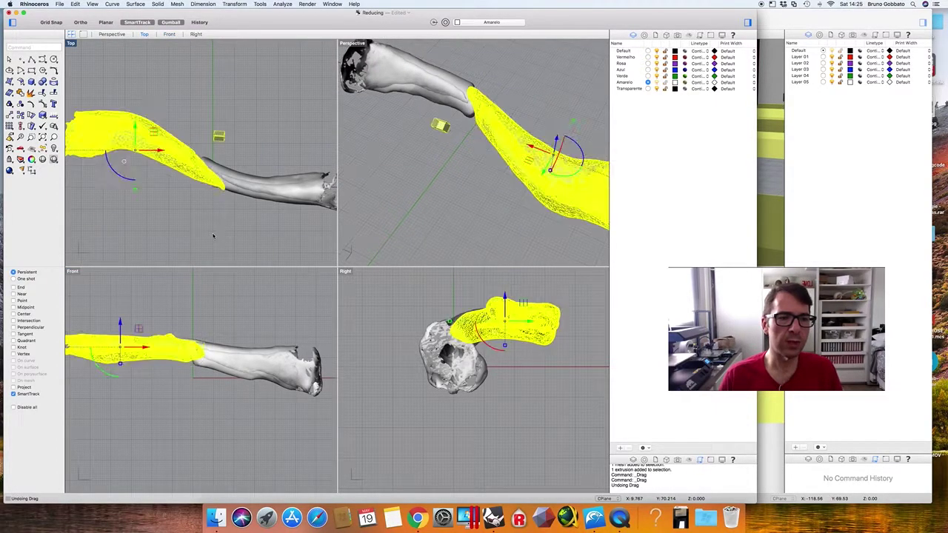
{"action": "left_click", "coordinate": [226, 237]}
{"action": "right_click_drag", "start_coordinate": [460, 234], "coordinate": [461, 234]}
{"action": "scroll", "coordinate": [460, 235], "scroll_direction": "up", "scroll_amount": 5}
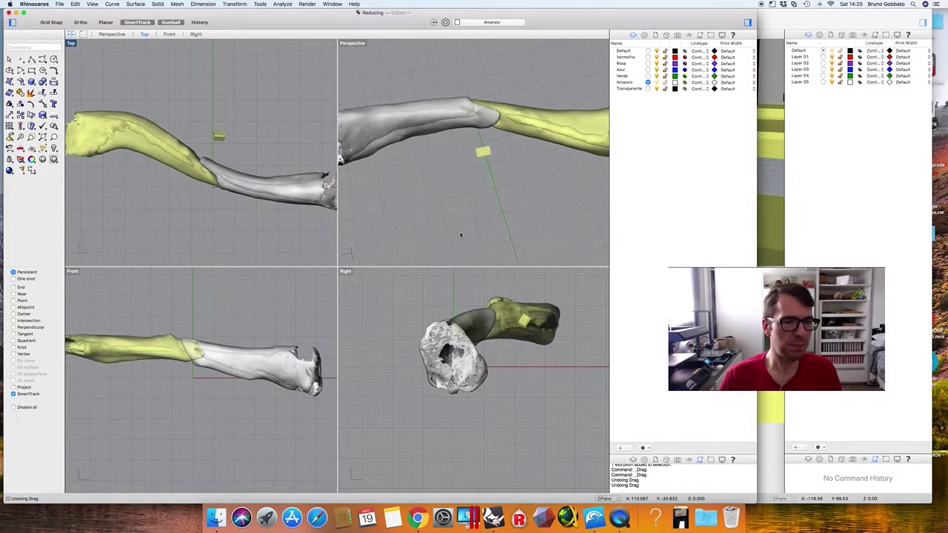
{"action": "scroll", "coordinate": [136, 326], "scroll_direction": "down", "scroll_amount": 2}
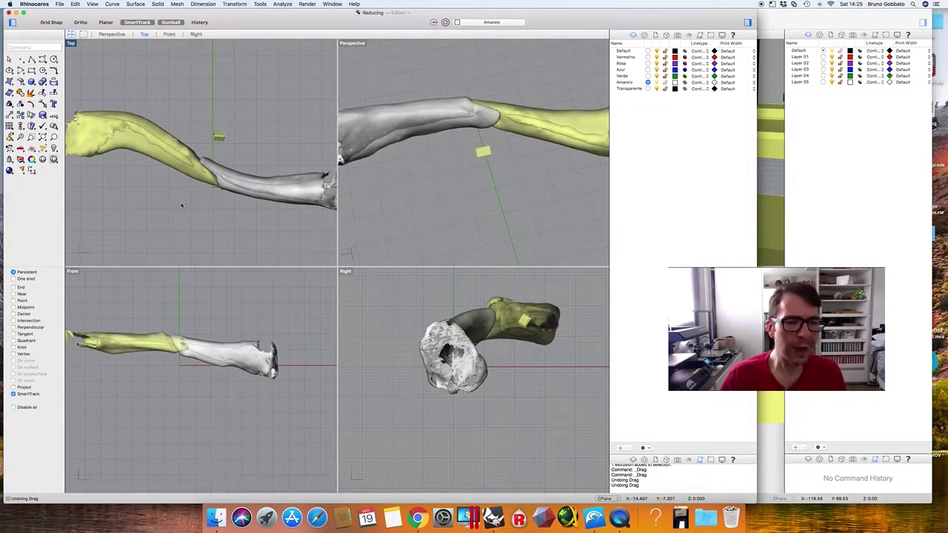
{"action": "scroll", "coordinate": [181, 205], "scroll_direction": "down", "scroll_amount": 3}
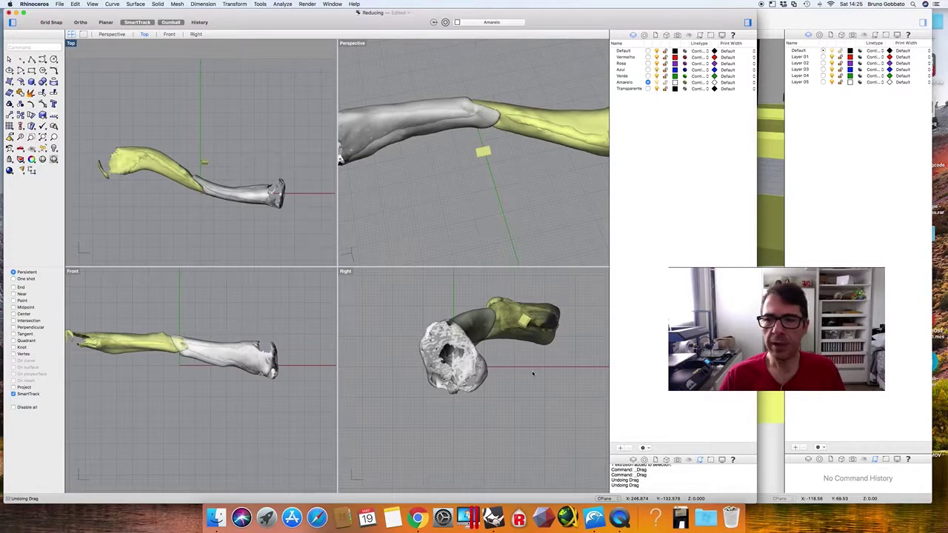
Step: Switch to the Placas Clavicula Ortopedia Sao Jose ESQUERDAS 10x document and bring its clavicle plates into view in the Top viewport
{"action": "left_click", "coordinate": [821, 183]}
{"action": "scroll", "coordinate": [479, 201], "scroll_direction": "down", "scroll_amount": 3}
{"action": "right_click_drag", "start_coordinate": [476, 202], "coordinate": [329, 199]}
{"action": "scroll", "coordinate": [475, 202], "scroll_direction": "left", "scroll_amount": 2}
{"action": "scroll", "coordinate": [371, 169], "scroll_direction": "right", "scroll_amount": 2}
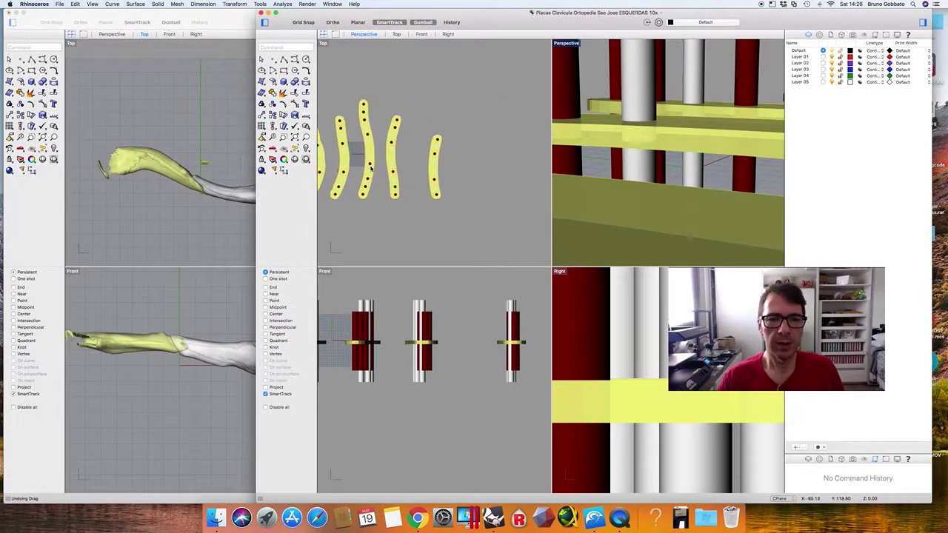
Step: Copy the longest clavicle plate with its screws from the ESQUERDAS 10x document and switch to the Reducing document
{"action": "scroll", "coordinate": [371, 169], "scroll_direction": "up", "scroll_amount": 5}
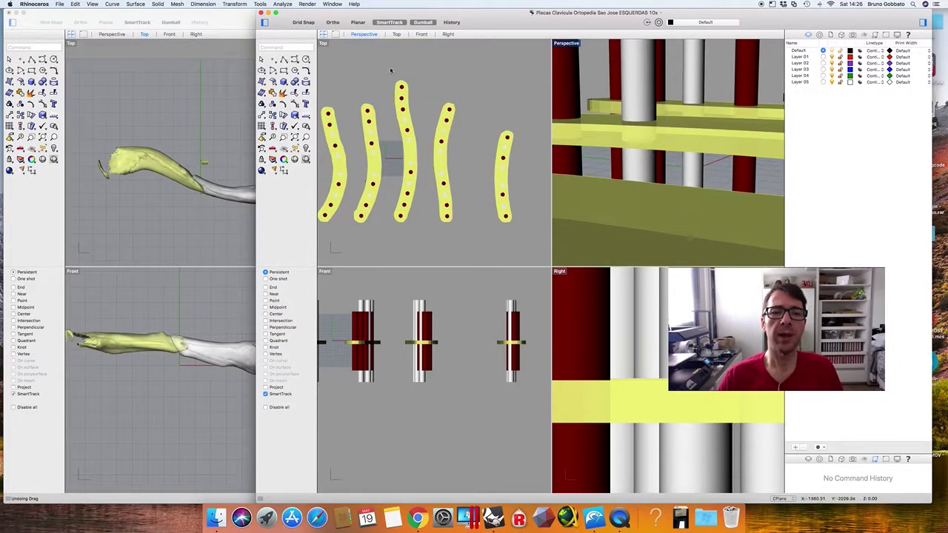
{"action": "left_click_drag", "start_coordinate": [422, 246], "coordinate": [386, 109]}
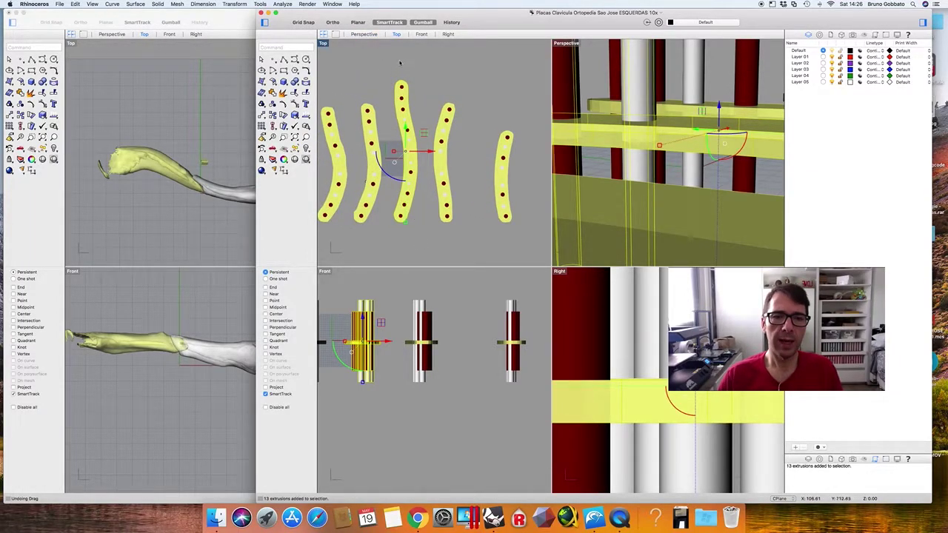
{"action": "left_click_drag", "start_coordinate": [382, 72], "coordinate": [424, 235]}
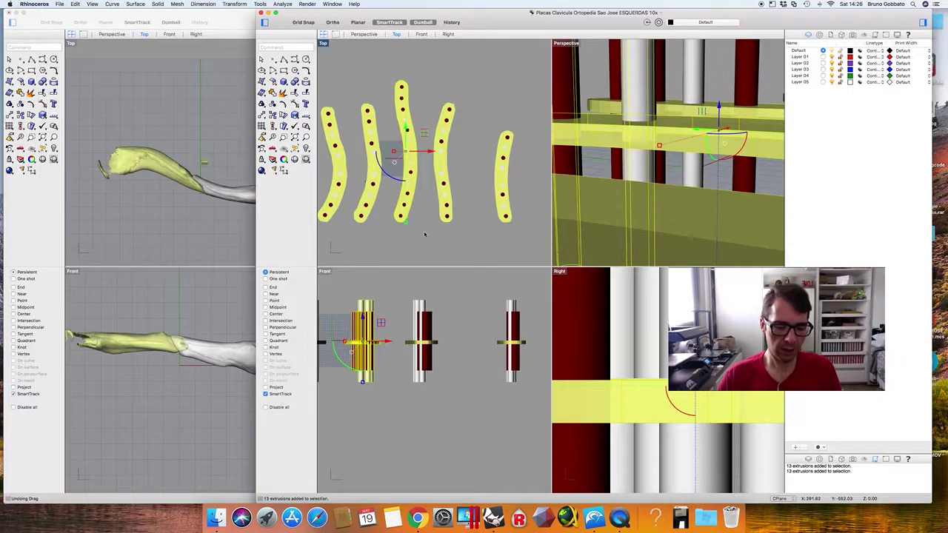
{"action": "key", "text": "super+c"}
{"action": "left_click", "coordinate": [190, 245]}
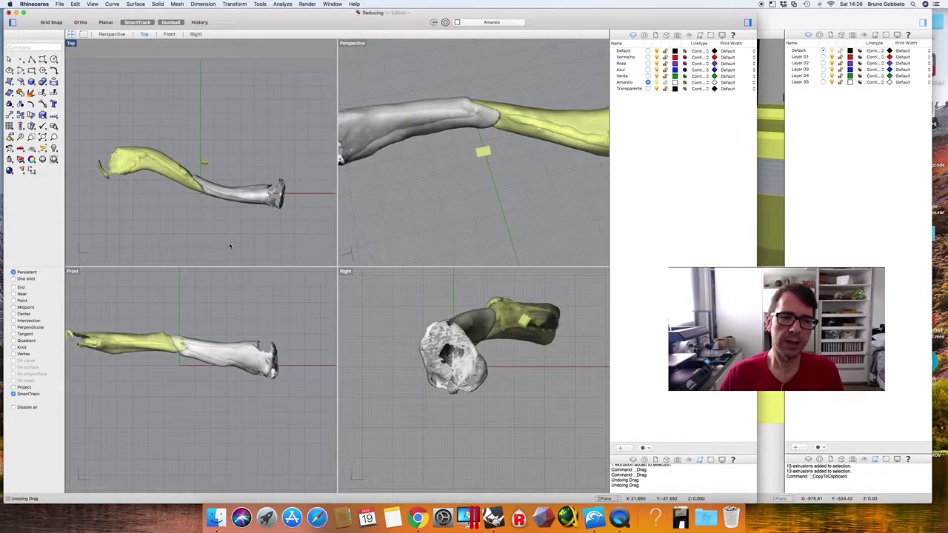
Step: Rotate all the reduced clavicle parts slightly in the Front viewport so the bone lies more level
{"action": "scroll", "coordinate": [230, 246], "scroll_direction": "down", "scroll_amount": 5}
{"action": "right_click_drag", "start_coordinate": [157, 371], "coordinate": [187, 369]}
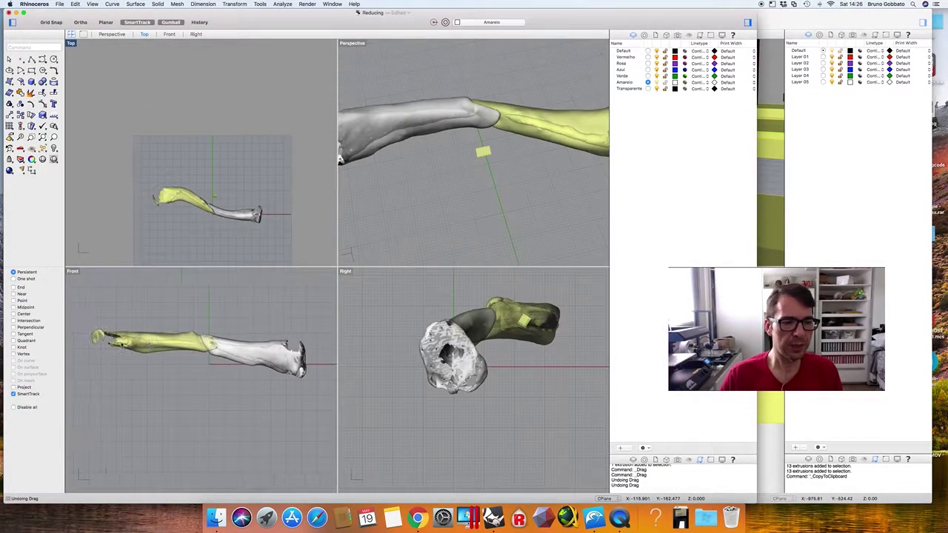
{"action": "left_click_drag", "start_coordinate": [77, 302], "coordinate": [319, 405]}
{"action": "key", "text": "super+a"}
{"action": "left_click_drag", "start_coordinate": [184, 378], "coordinate": [181, 378]}
{"action": "left_click", "coordinate": [228, 425]}
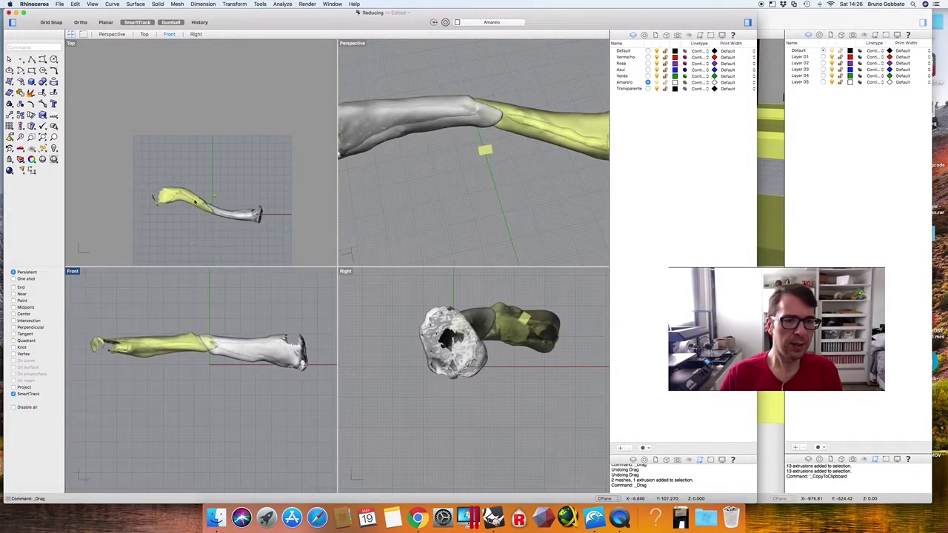
Step: Paste the longest plate with its screws, rotate it along the clavicle, and raise it onto the bone's upper surface
{"action": "key", "text": "super+v"}
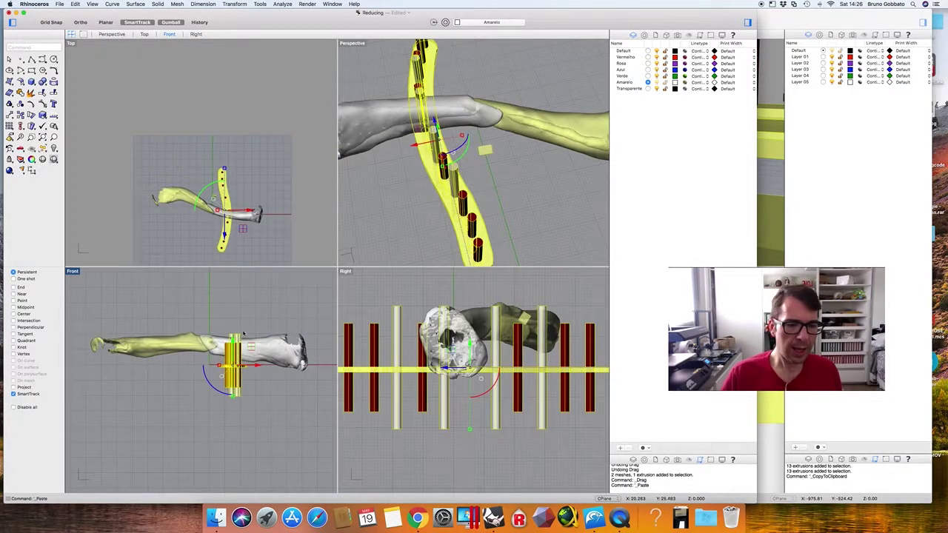
{"action": "mouse_move", "coordinate": [216, 184]}
{"action": "left_mouse_down"}
{"action": "mouse_move", "coordinate": [197, 197]}
{"action": "mouse_move", "coordinate": [250, 197]}
{"action": "mouse_move", "coordinate": [258, 213]}
{"action": "mouse_move", "coordinate": [224, 198]}
{"action": "left_mouse_up"}
{"action": "left_click_drag", "start_coordinate": [204, 345], "coordinate": [204, 314]}
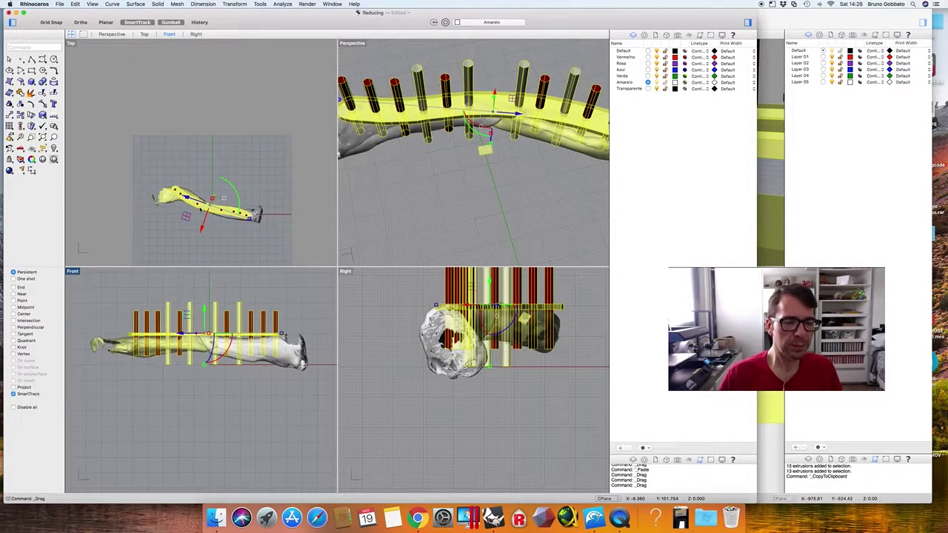
Step: Mirror the pasted plate and screws in the Top viewport with a scale factor of -1 in the Z direction
{"action": "scroll", "coordinate": [199, 208], "scroll_direction": "up", "scroll_amount": 5}
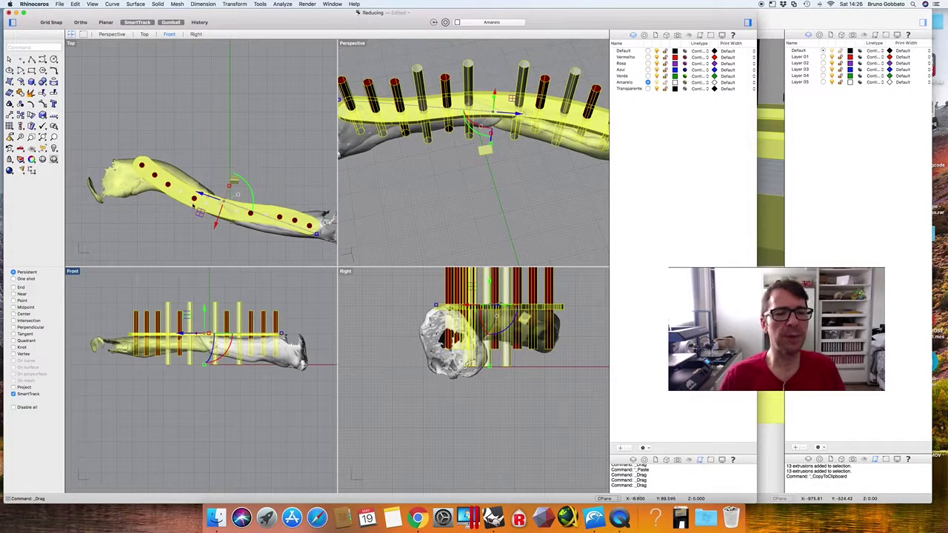
{"action": "left_click", "coordinate": [316, 235]}
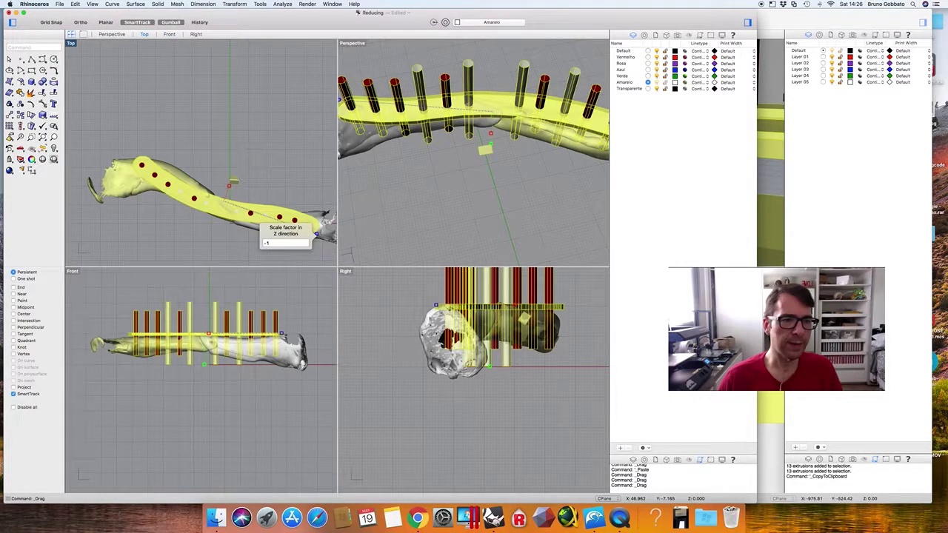
{"action": "type", "text": "-1"}
{"action": "key", "text": "Return"}
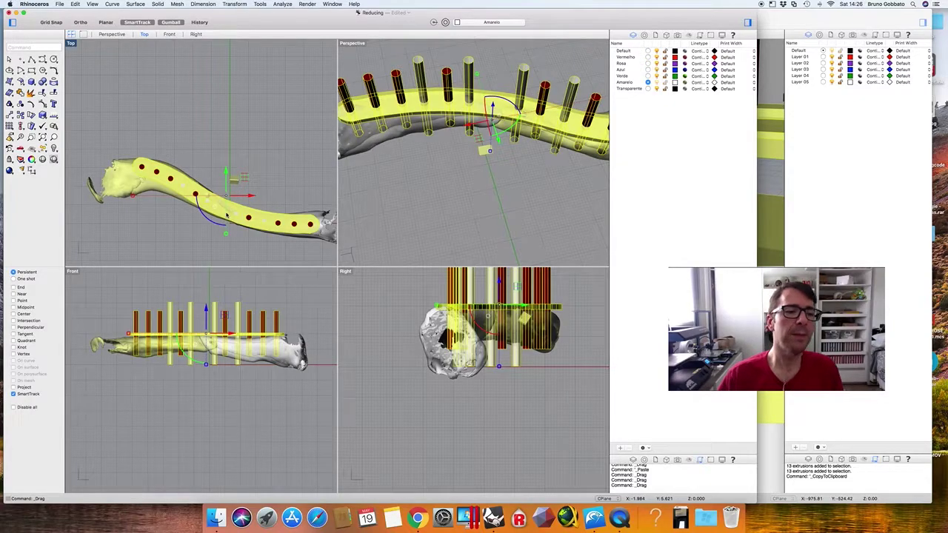
Step: Fine-tune the mirrored plate's rotation and position in the Top viewport so it follows the clavicle's curve
{"action": "left_click_drag", "start_coordinate": [207, 220], "coordinate": [209, 222]}
{"action": "left_click_drag", "start_coordinate": [247, 194], "coordinate": [243, 192]}
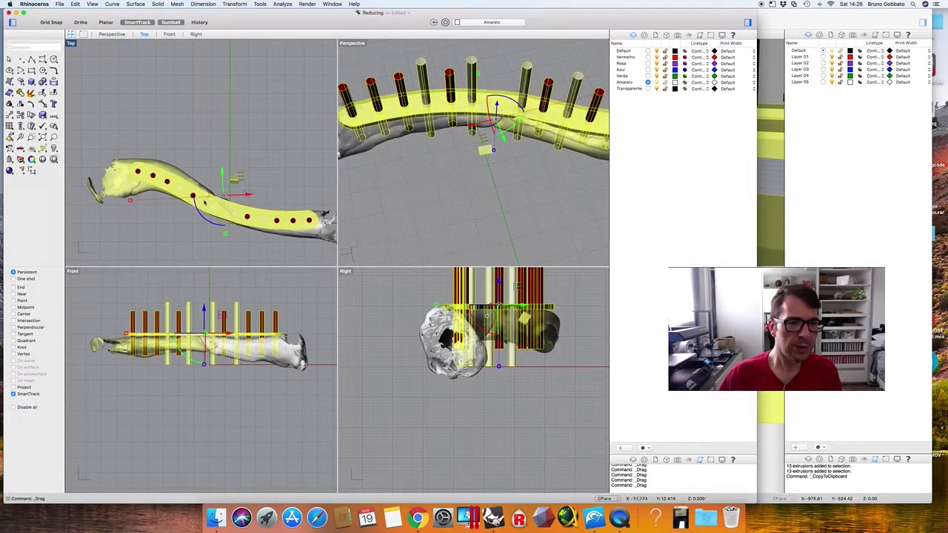
{"action": "left_click", "coordinate": [176, 234]}
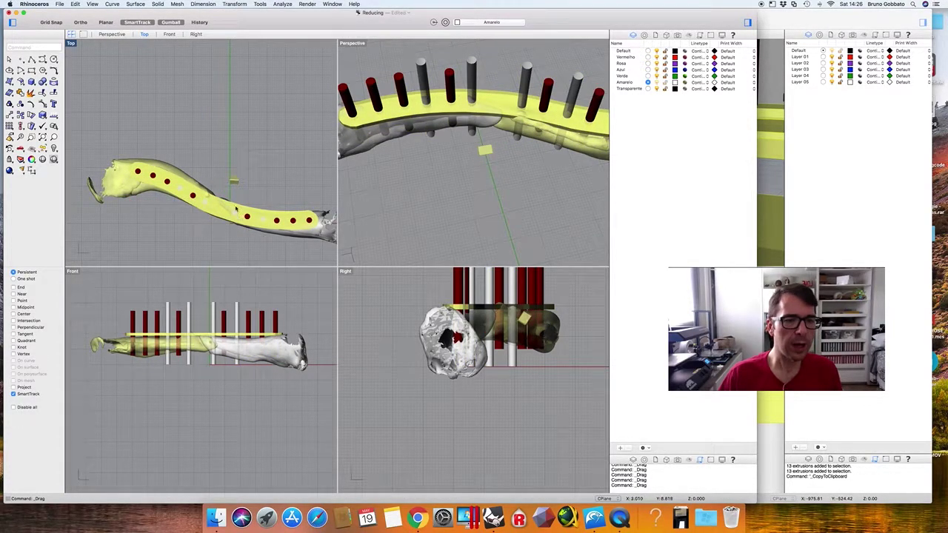
{"action": "key", "text": "super+v"}
{"action": "left_click_drag", "start_coordinate": [201, 223], "coordinate": [242, 194]}
{"action": "left_click", "coordinate": [291, 145]}
Step: Check the plate and screw fit around the clavicle in Perspective, and move the plate with its screws beside the bone
{"action": "scroll", "coordinate": [415, 139], "scroll_direction": "down", "scroll_amount": 5}
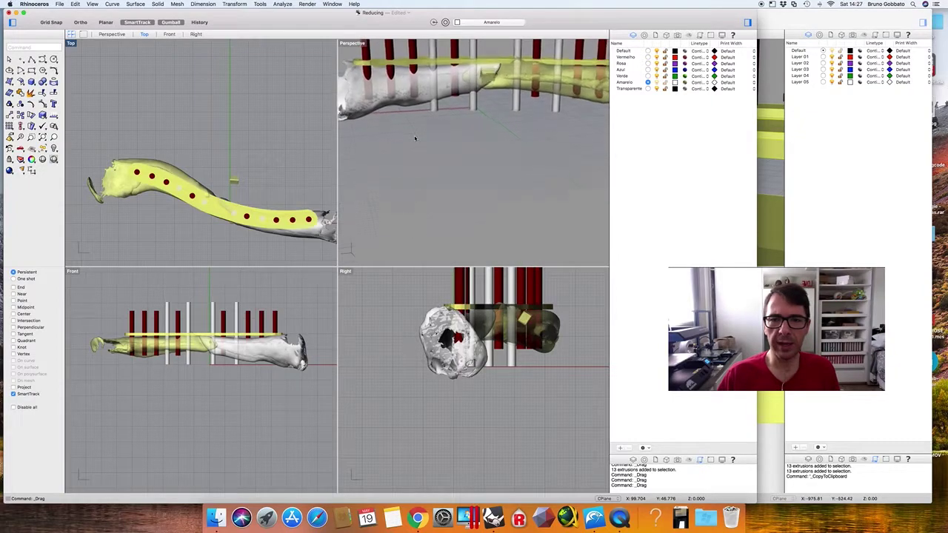
{"action": "scroll", "coordinate": [462, 121], "scroll_direction": "up", "scroll_amount": 10}
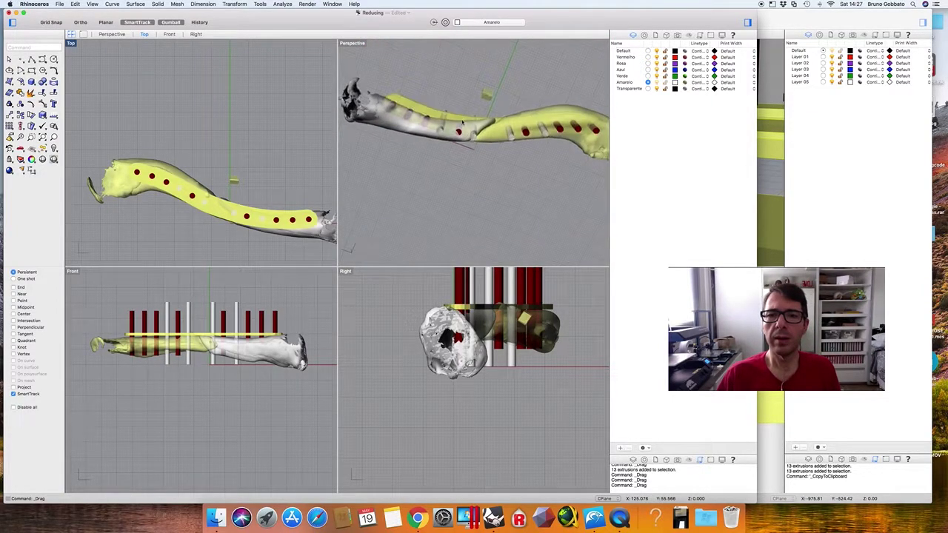
{"action": "scroll", "coordinate": [462, 121], "scroll_direction": "down", "scroll_amount": 8}
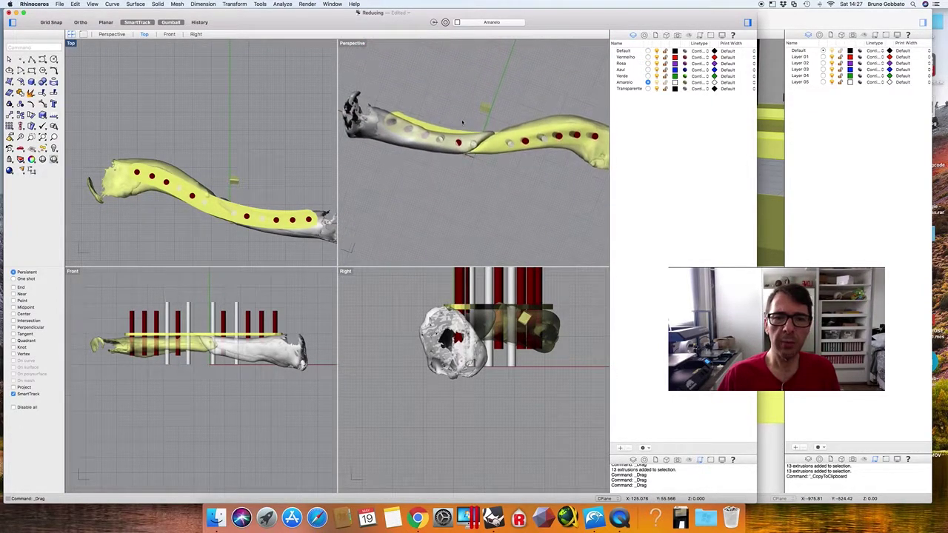
{"action": "scroll", "coordinate": [462, 122], "scroll_direction": "up", "scroll_amount": 4}
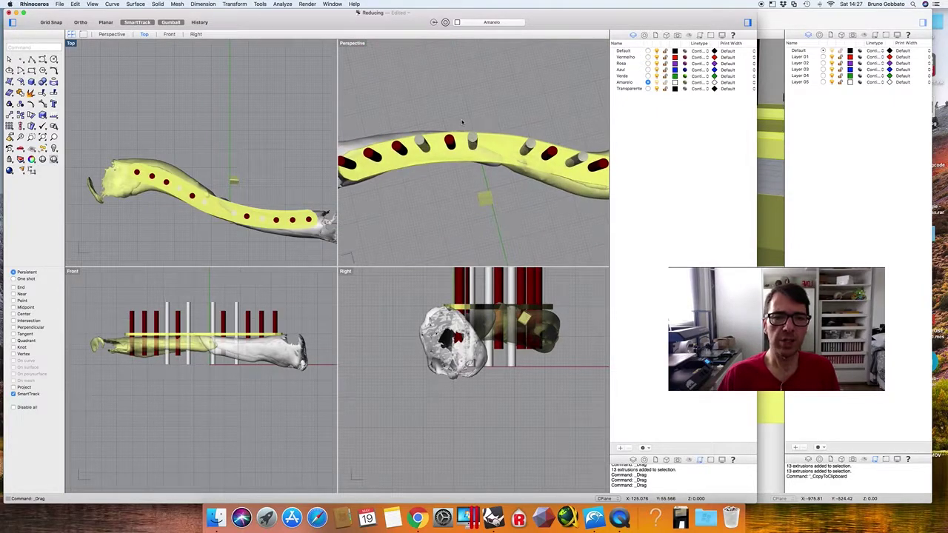
{"action": "scroll", "coordinate": [462, 123], "scroll_direction": "down", "scroll_amount": 4}
{"action": "scroll", "coordinate": [312, 175], "scroll_direction": "right", "scroll_amount": 3}
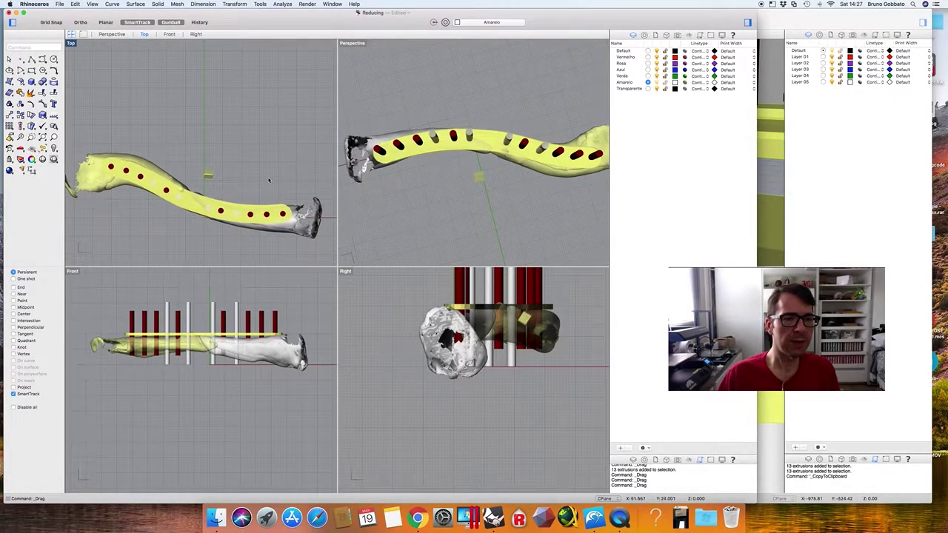
{"action": "key", "text": "super+v"}
{"action": "left_click_drag", "start_coordinate": [198, 170], "coordinate": [253, 89]}
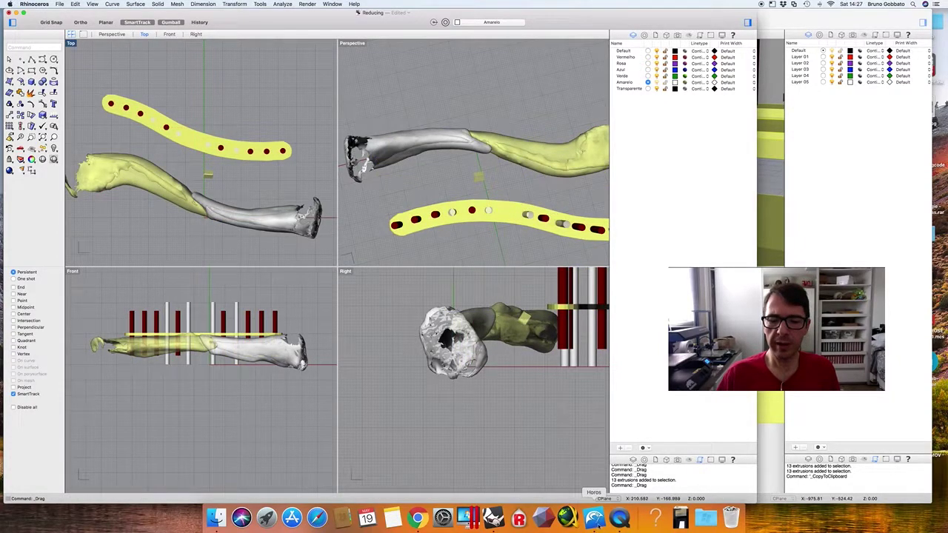
Step: Copy the shorter plate just left of the longest one from the plate document and paste it into Reducing
{"action": "left_click", "coordinate": [619, 516]}
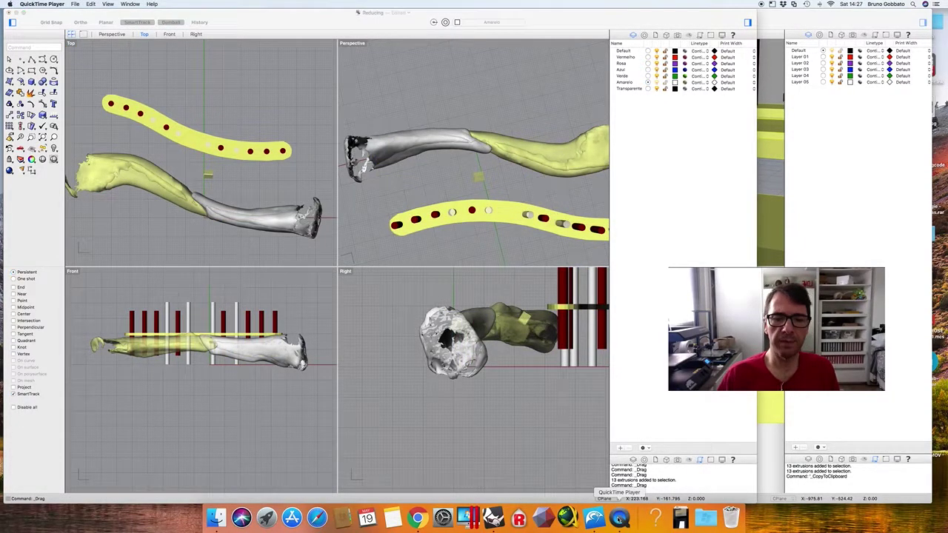
{"action": "left_click", "coordinate": [774, 173]}
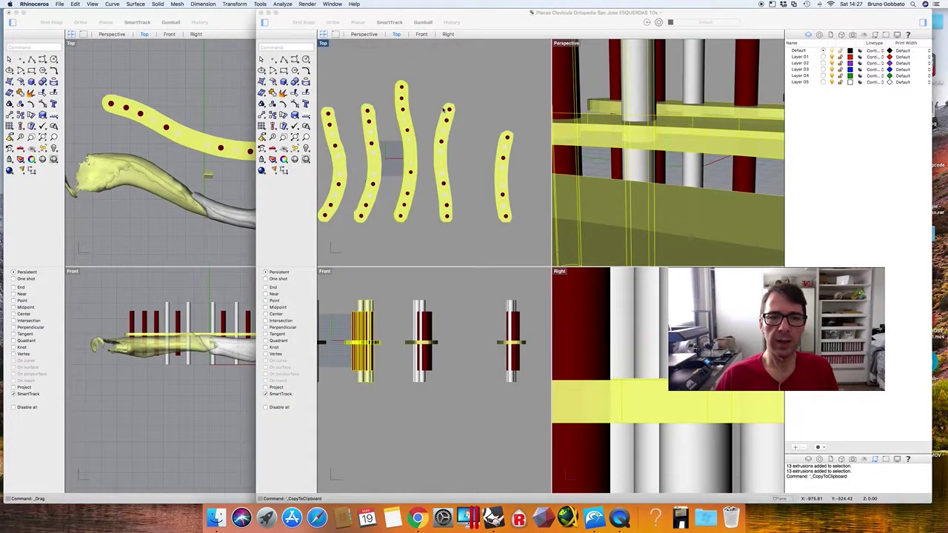
{"action": "left_click_drag", "start_coordinate": [361, 227], "coordinate": [383, 265]}
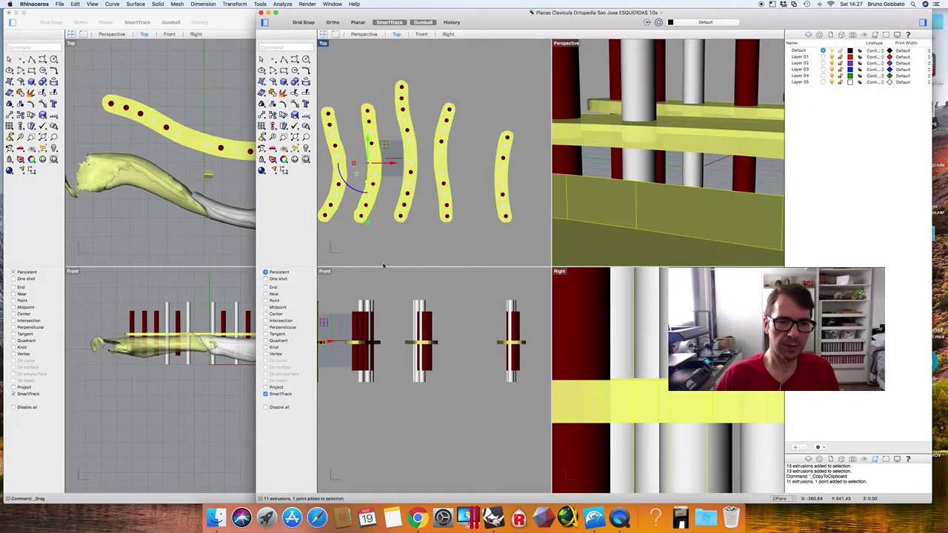
{"action": "left_click", "coordinate": [154, 250]}
{"action": "key", "text": "super+v"}
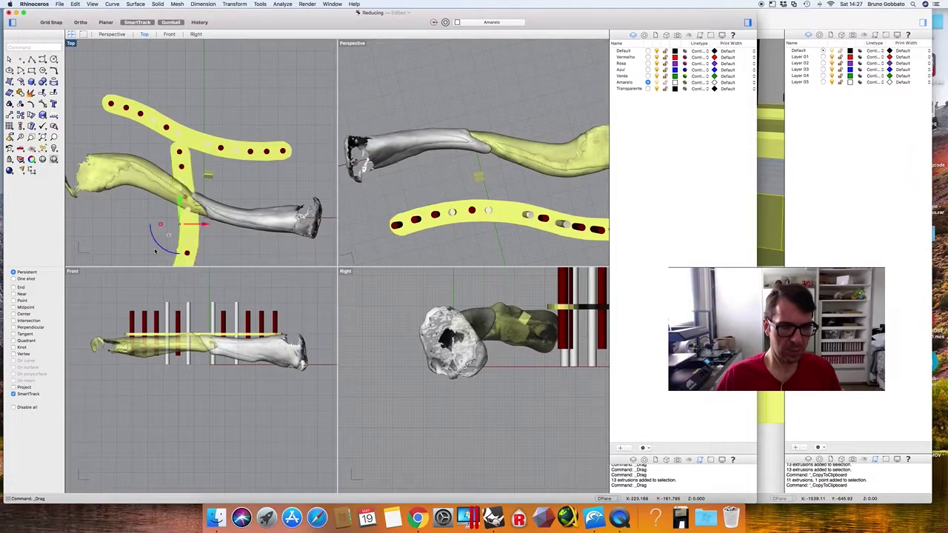
Step: Rotate the pasted shorter plate along the clavicle and mirror it with a scale factor of -1 in the Y direction
{"action": "left_click_drag", "start_coordinate": [164, 248], "coordinate": [255, 212]}
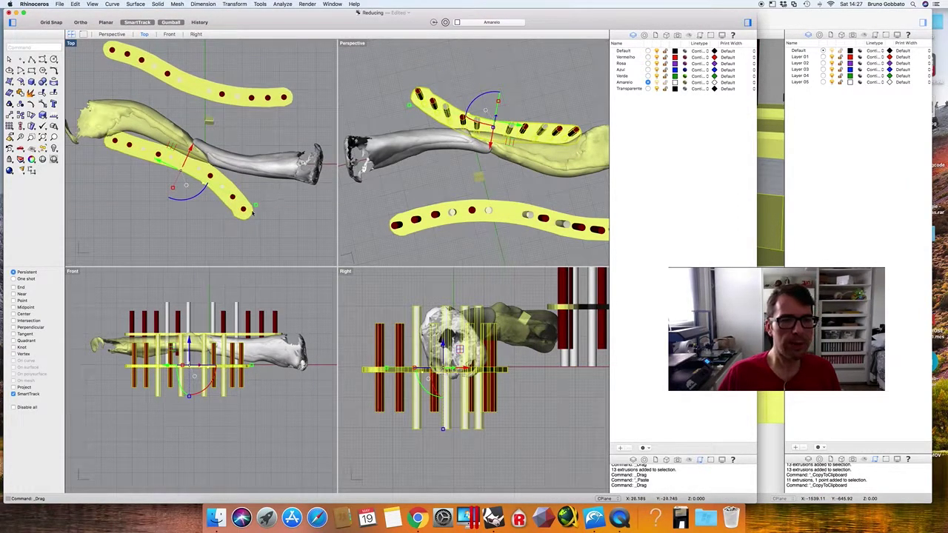
{"action": "left_click", "coordinate": [256, 208]}
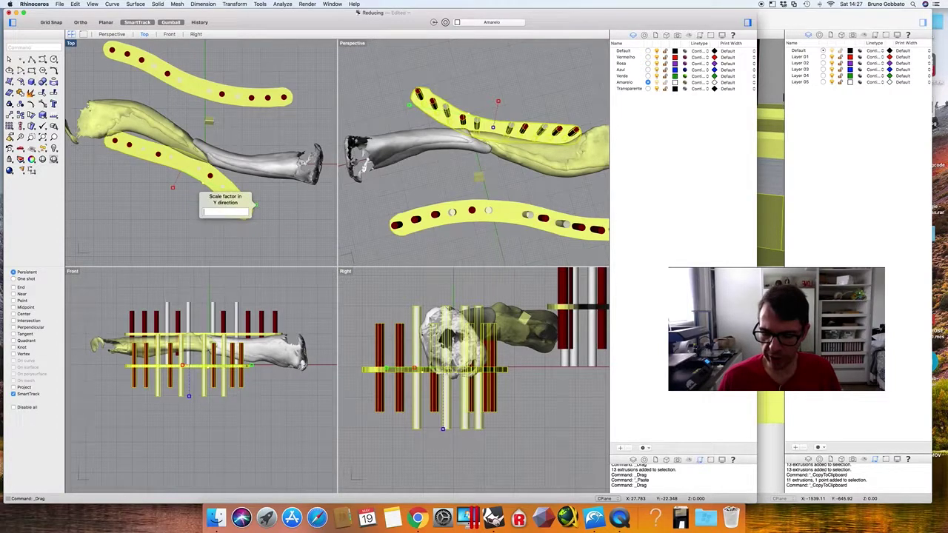
{"action": "type", "text": "-1"}
{"action": "key", "text": "Return"}
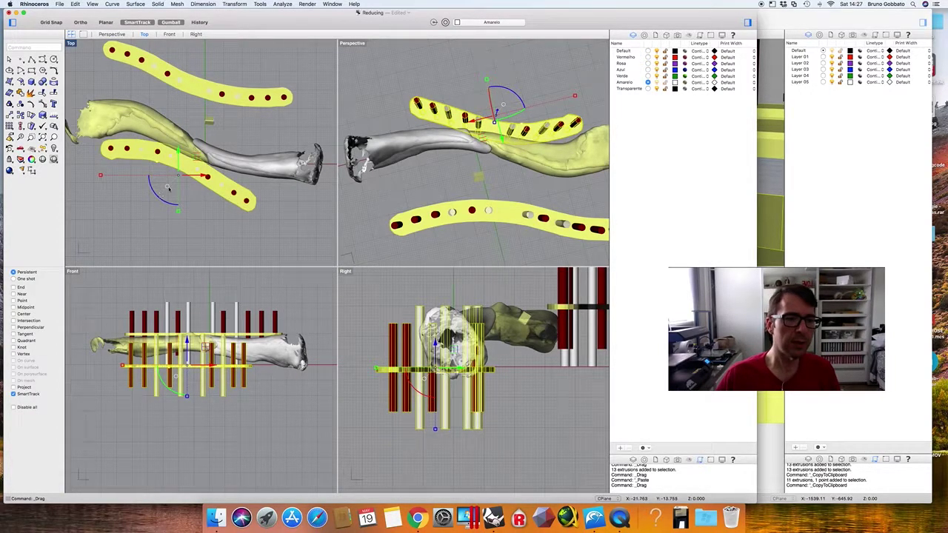
Step: Try the shorter plate on top of the clavicle, and delete it with its screws
{"action": "left_click_drag", "start_coordinate": [179, 153], "coordinate": [183, 131]}
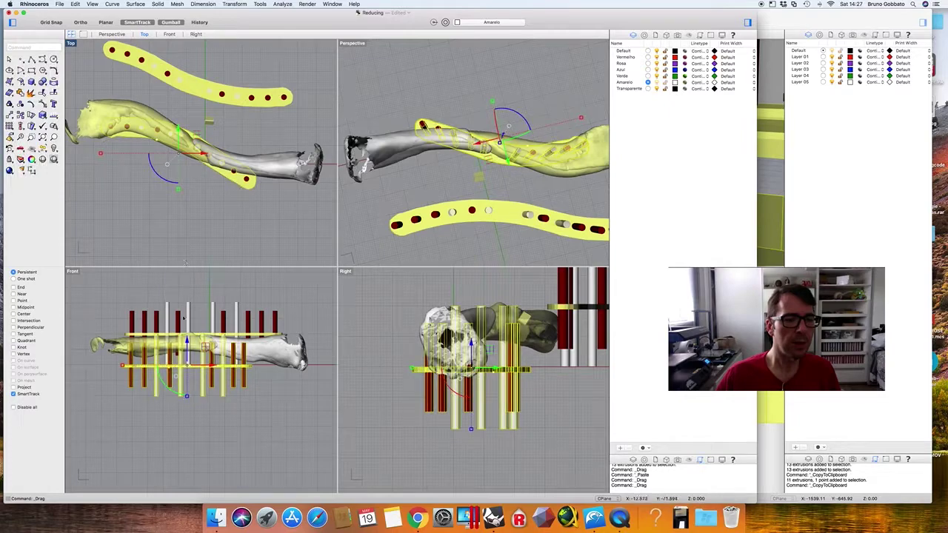
{"action": "left_click_drag", "start_coordinate": [186, 351], "coordinate": [189, 319]}
{"action": "left_click_drag", "start_coordinate": [207, 153], "coordinate": [168, 118]}
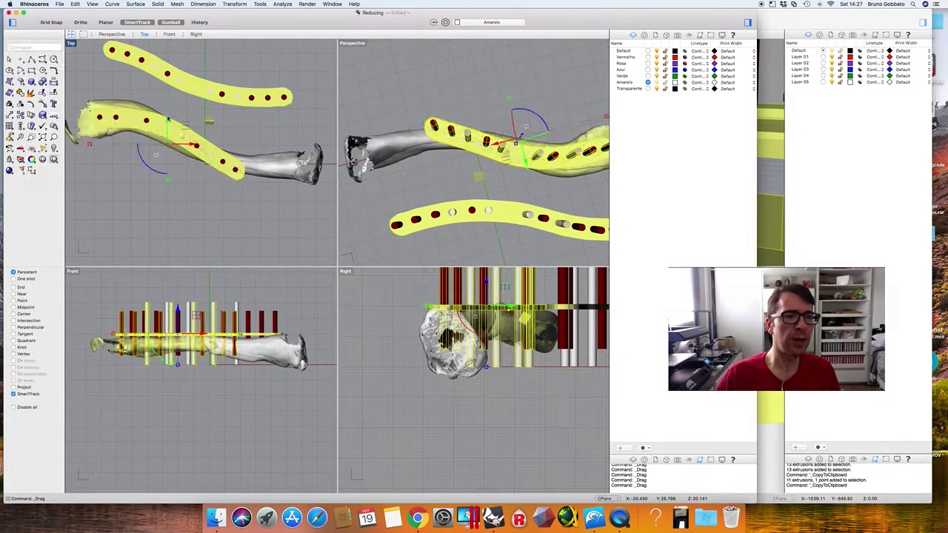
{"action": "key", "text": "Delete"}
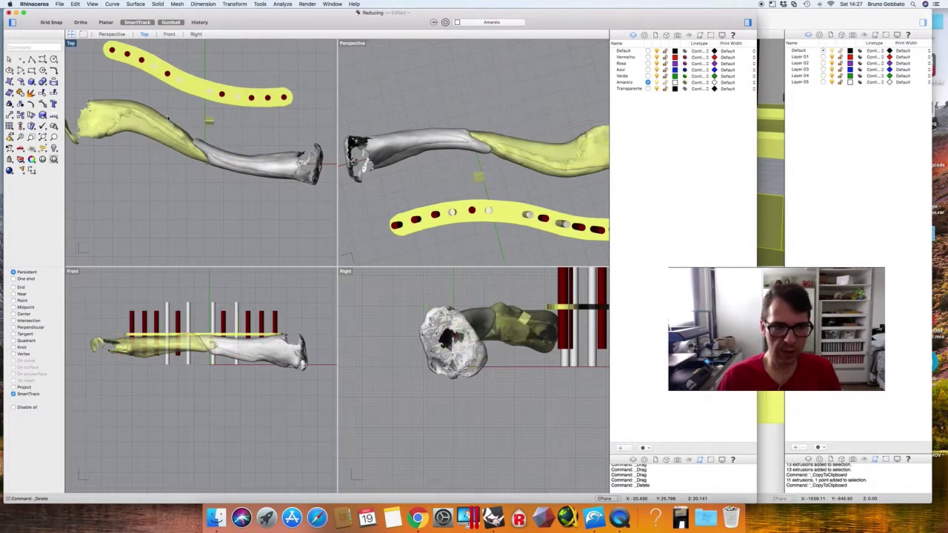
Step: Copy the plate between the longest and the shortest from the plate document and paste it into Reducing
{"action": "left_click", "coordinate": [619, 519]}
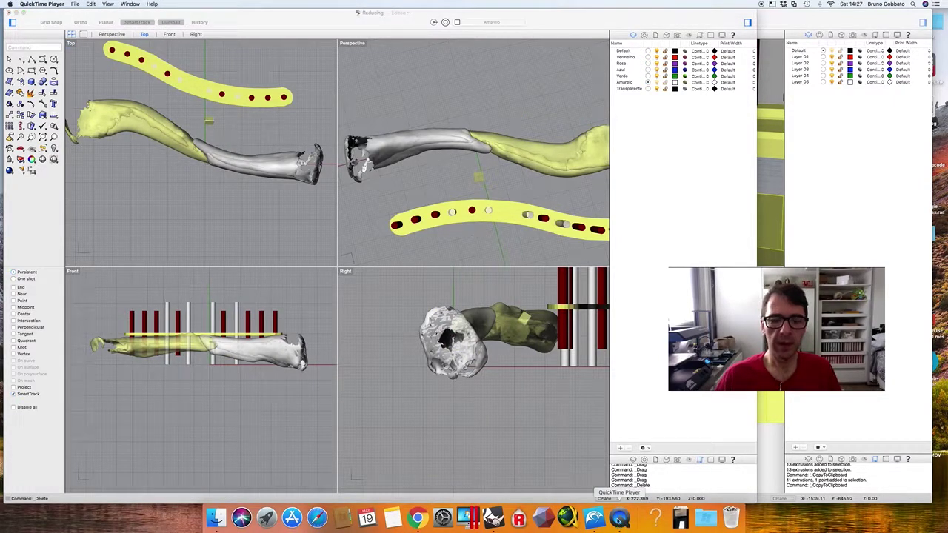
{"action": "left_click", "coordinate": [803, 172]}
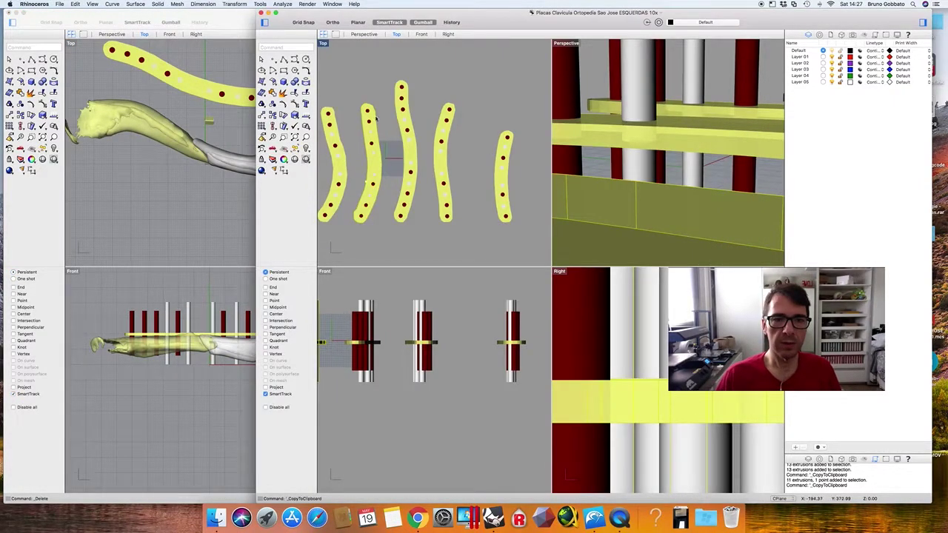
{"action": "left_click_drag", "start_coordinate": [434, 93], "coordinate": [468, 251]}
{"action": "left_click_drag", "start_coordinate": [424, 77], "coordinate": [461, 239]}
{"action": "left_click", "coordinate": [199, 275]}
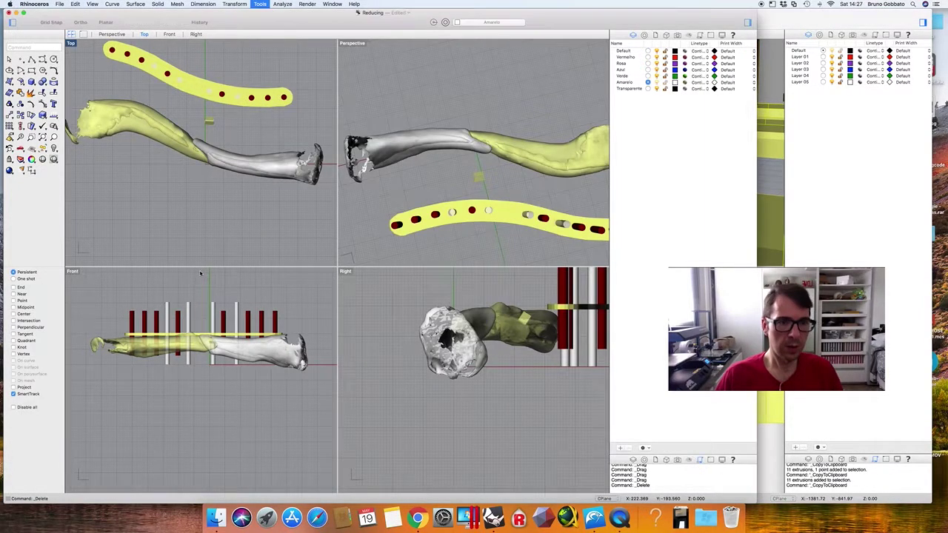
{"action": "key", "text": "super+v"}
Step: Rotate the newly pasted plate along the clavicle in the Top viewport and mirror it with a scale factor of -1
{"action": "left_click_drag", "start_coordinate": [265, 189], "coordinate": [308, 208]}
{"action": "scroll", "coordinate": [307, 208], "scroll_direction": "right", "scroll_amount": 5}
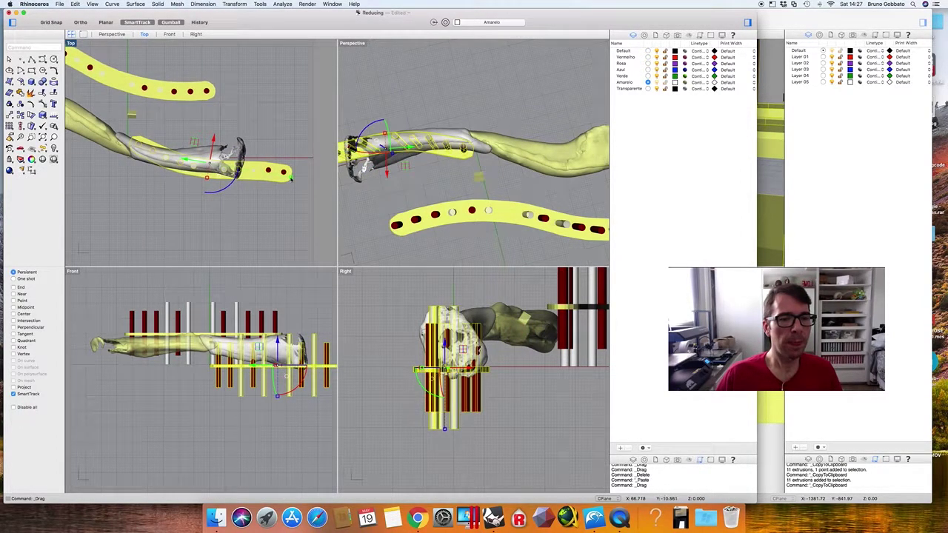
{"action": "left_click", "coordinate": [291, 175]}
{"action": "type", "text": "-1"}
{"action": "key", "text": "Return"}
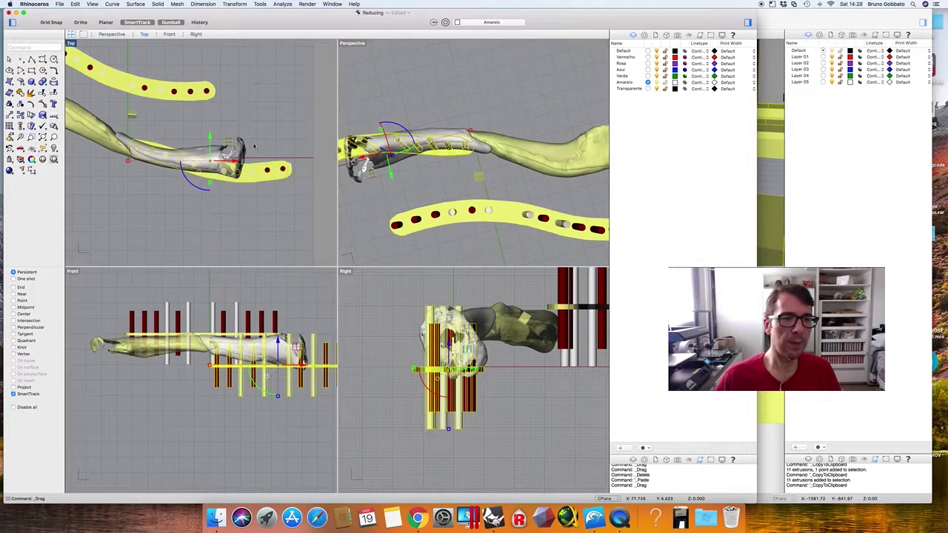
Step: Raise the mirrored plate onto the clavicle and adjust its position and rotation so it spans the fracture along the bone
{"action": "left_click_drag", "start_coordinate": [278, 348], "coordinate": [278, 312]}
{"action": "left_click_drag", "start_coordinate": [234, 160], "coordinate": [142, 149]}
{"action": "right_click_drag", "start_coordinate": [142, 149], "coordinate": [251, 186]}
{"action": "left_click_drag", "start_coordinate": [218, 224], "coordinate": [212, 221]}
{"action": "left_click_drag", "start_coordinate": [232, 176], "coordinate": [257, 180]}
{"action": "left_click", "coordinate": [240, 215]}
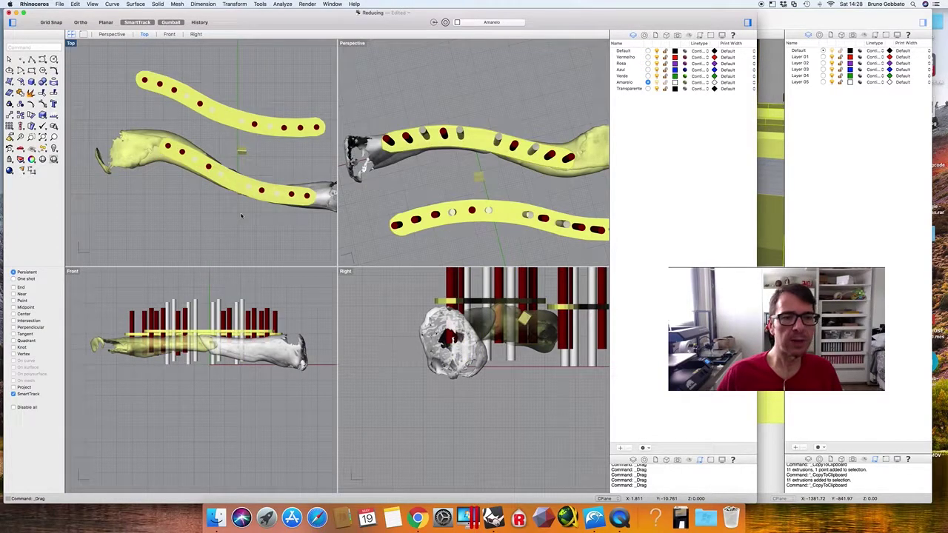
Step: Examine from above, below and the side how the mirrored plate and its screws sit on both clavicle fragments
{"action": "mouse_move", "coordinate": [472, 151]}
{"action": "right_mouse_down"}
{"action": "mouse_move", "coordinate": [472, 138]}
{"action": "mouse_move", "coordinate": [471, 149]}
{"action": "right_mouse_up"}
{"action": "scroll", "coordinate": [472, 150], "scroll_direction": "down", "scroll_amount": 10}
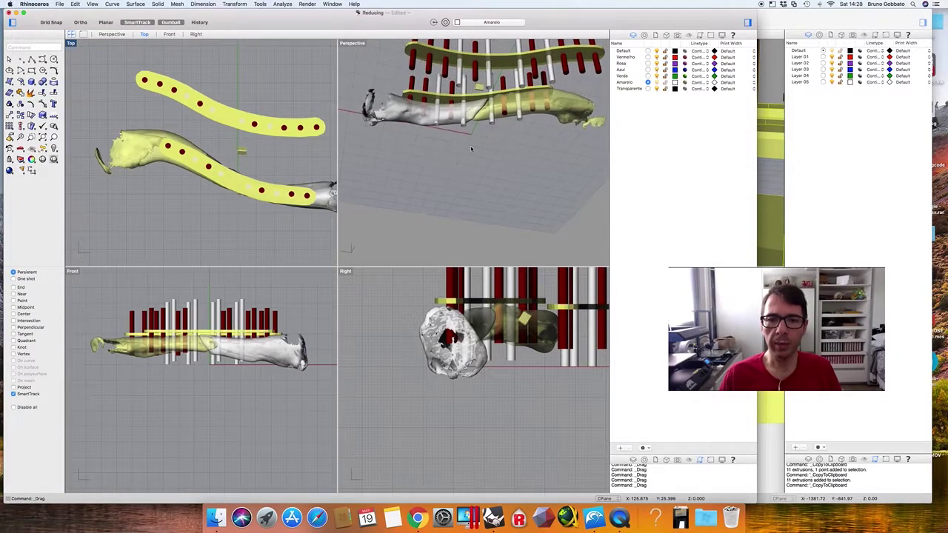
{"action": "scroll", "coordinate": [472, 151], "scroll_direction": "up", "scroll_amount": 3}
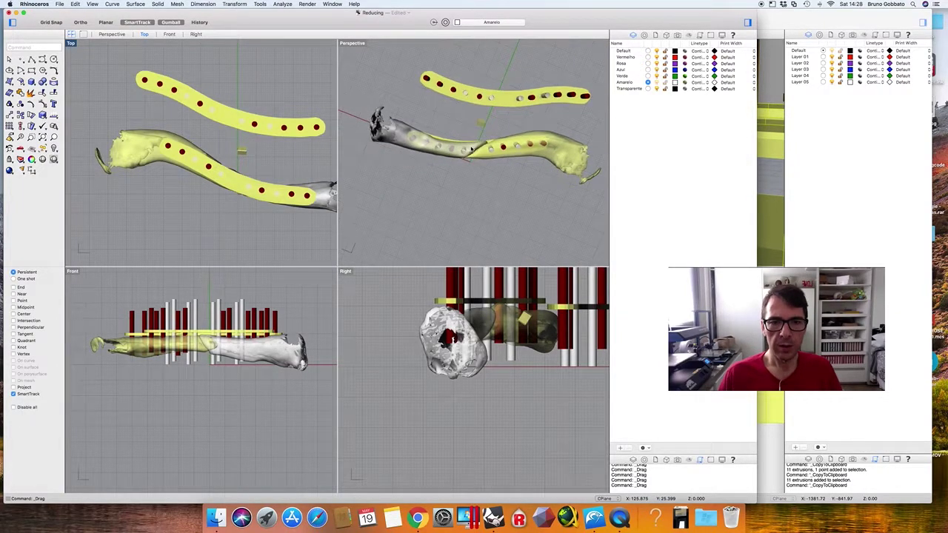
{"action": "scroll", "coordinate": [471, 150], "scroll_direction": "down", "scroll_amount": 10}
{"action": "scroll", "coordinate": [471, 150], "scroll_direction": "up", "scroll_amount": 6}
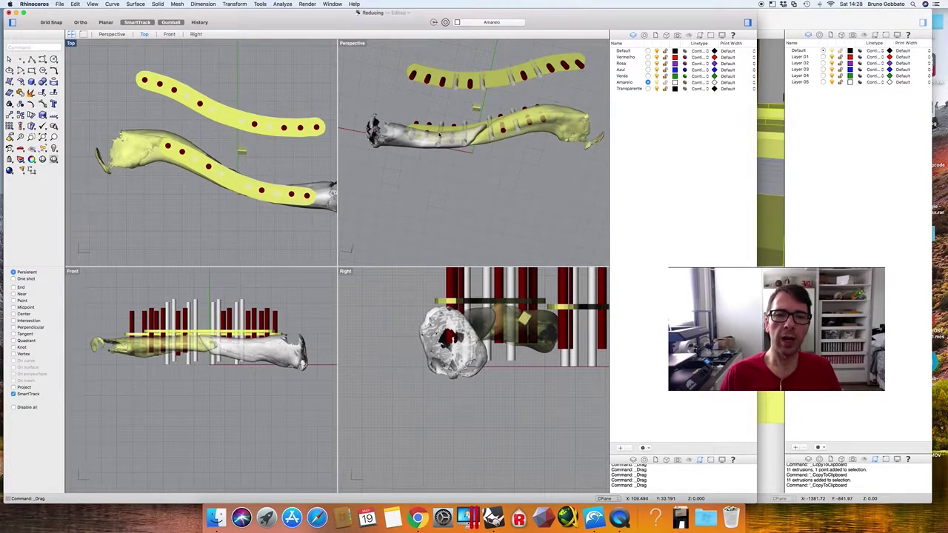
{"action": "scroll", "coordinate": [440, 138], "scroll_direction": "up", "scroll_amount": 3}
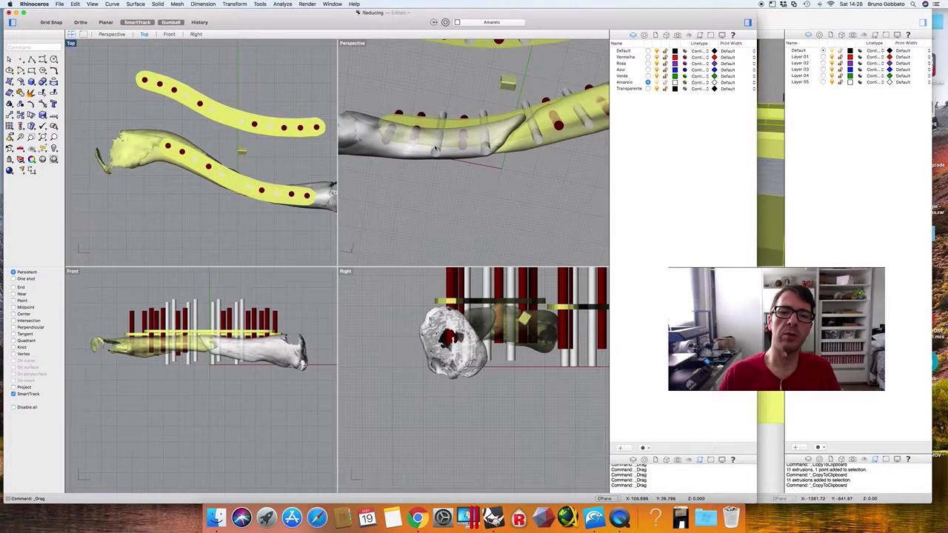
{"action": "scroll", "coordinate": [444, 115], "scroll_direction": "down", "scroll_amount": 5}
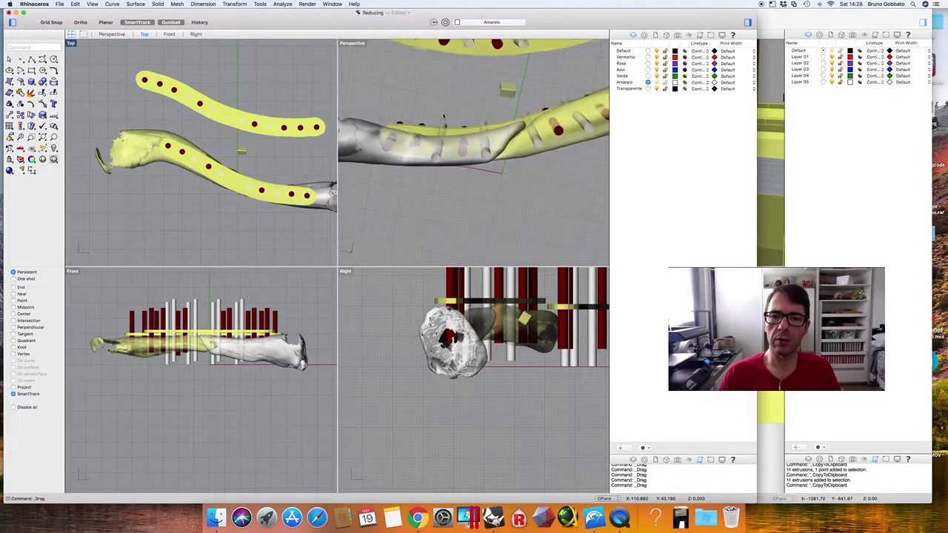
{"action": "scroll", "coordinate": [444, 115], "scroll_direction": "down", "scroll_amount": 8}
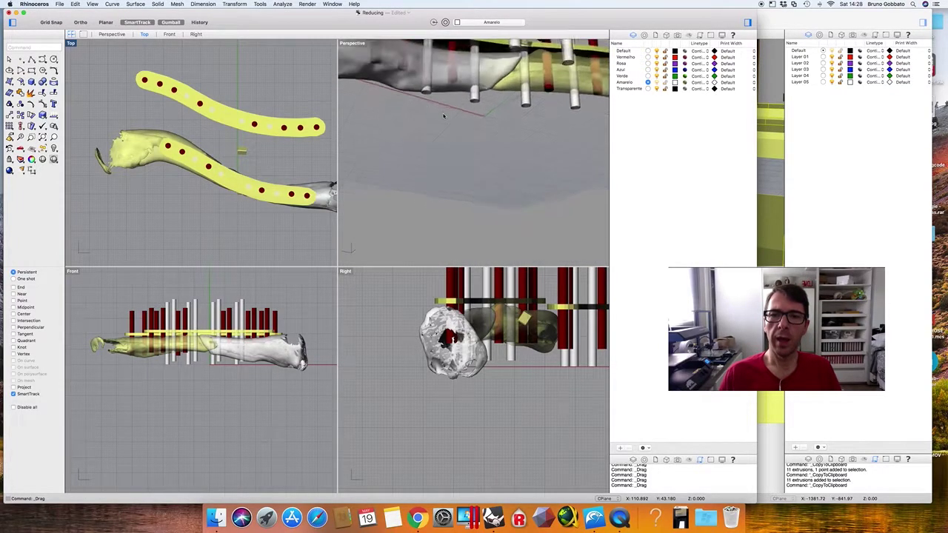
{"action": "scroll", "coordinate": [444, 115], "scroll_direction": "left", "scroll_amount": 6}
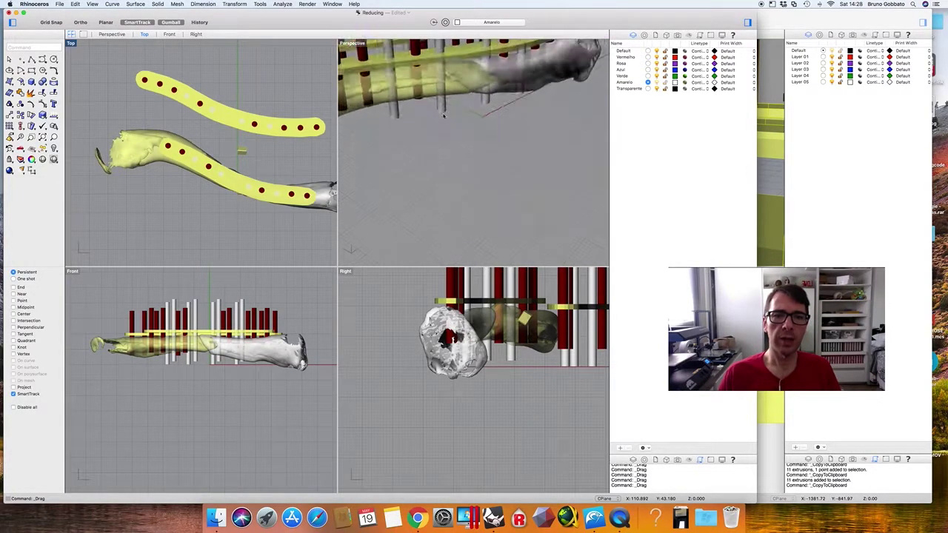
{"action": "scroll", "coordinate": [392, 91], "scroll_direction": "down", "scroll_amount": 3}
{"action": "scroll", "coordinate": [393, 91], "scroll_direction": "up", "scroll_amount": 8}
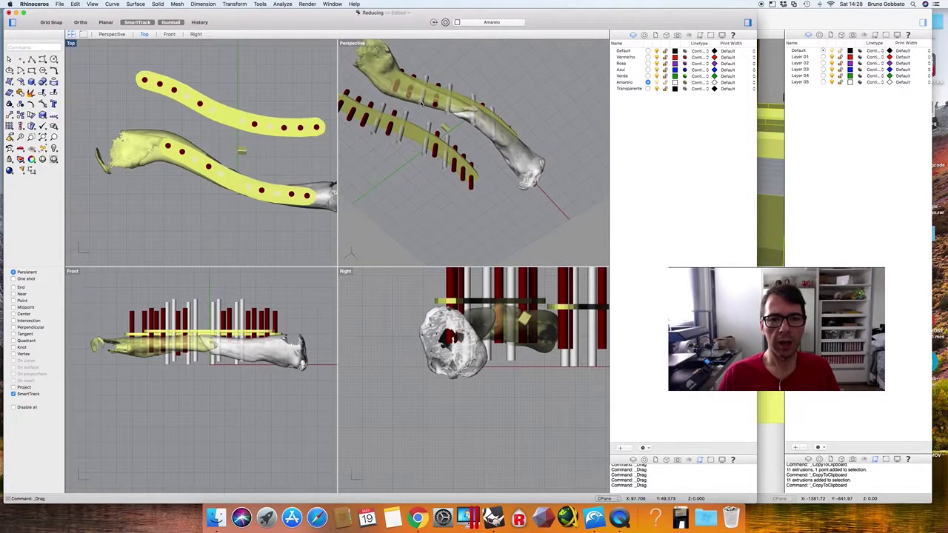
{"action": "scroll", "coordinate": [436, 122], "scroll_direction": "up", "scroll_amount": 4}
{"action": "scroll", "coordinate": [436, 122], "scroll_direction": "up", "scroll_amount": 3}
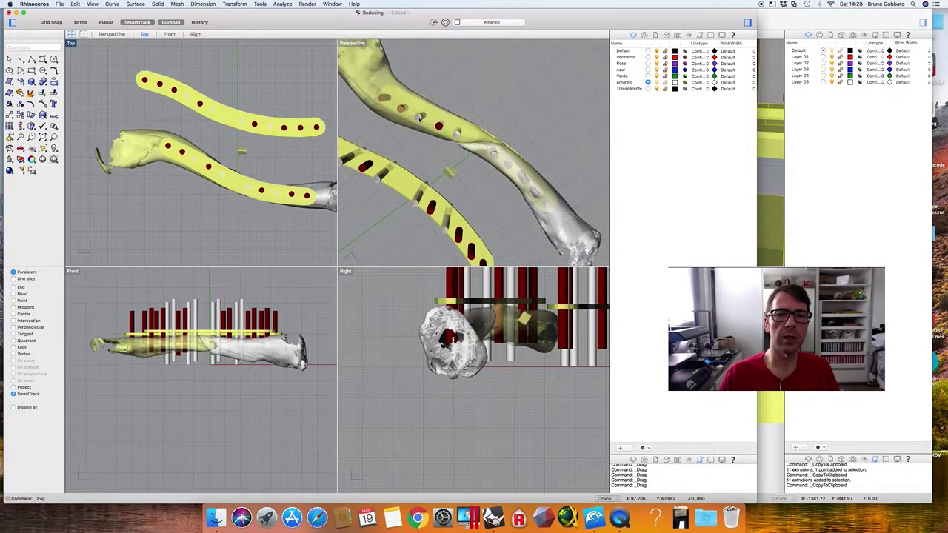
{"action": "left_click", "coordinate": [419, 117]}
{"action": "left_click", "coordinate": [472, 84]}
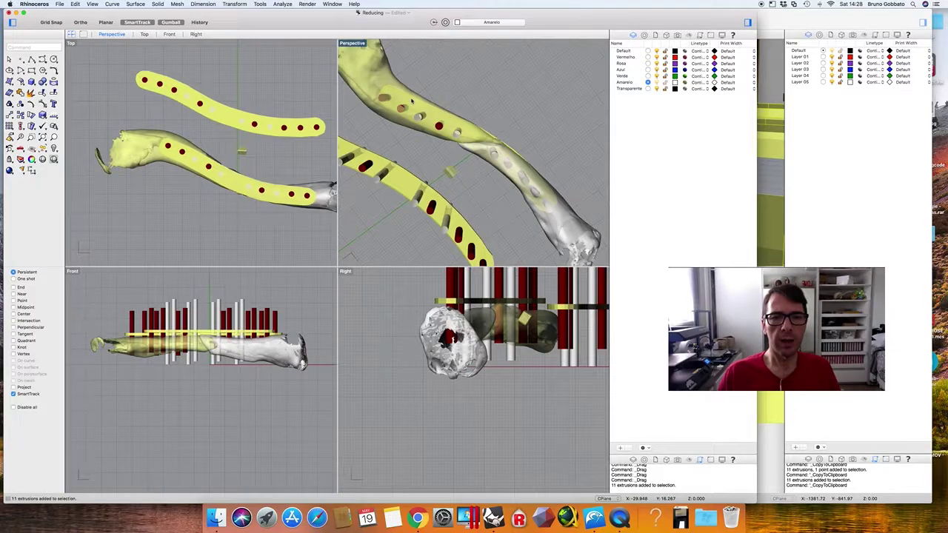
{"action": "scroll", "coordinate": [411, 100], "scroll_direction": "down", "scroll_amount": 10}
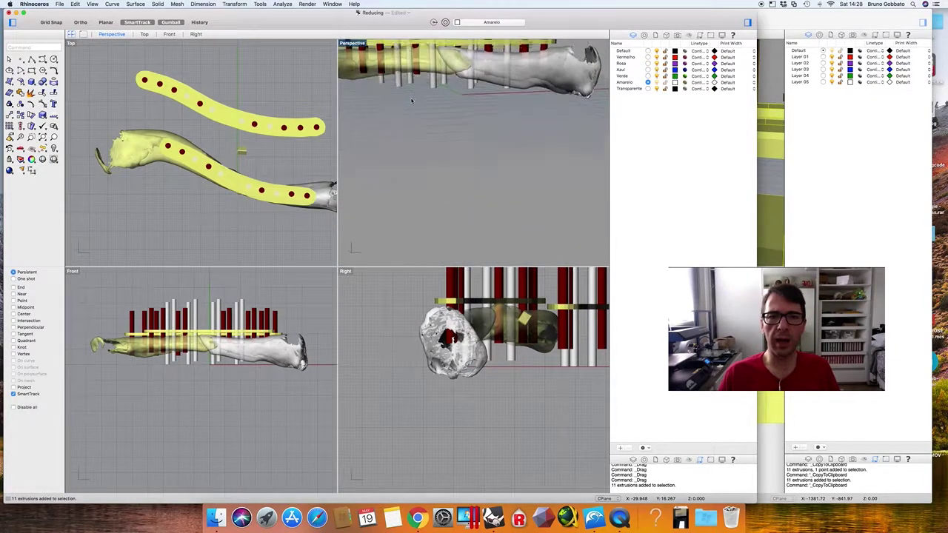
{"action": "scroll", "coordinate": [412, 100], "scroll_direction": "up", "scroll_amount": 8}
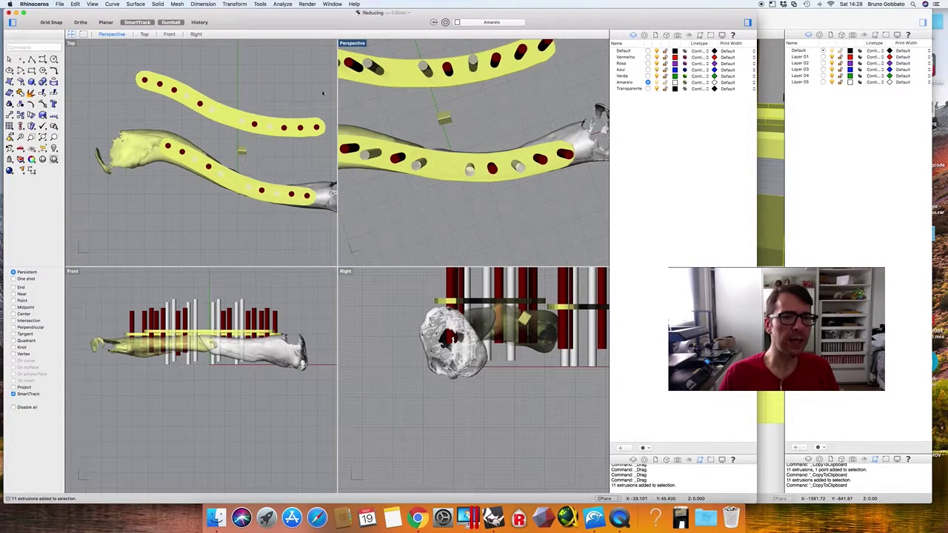
Step: Move the unused longer plate with its screws well clear of the clavicle along its length
{"action": "left_click", "coordinate": [235, 117]}
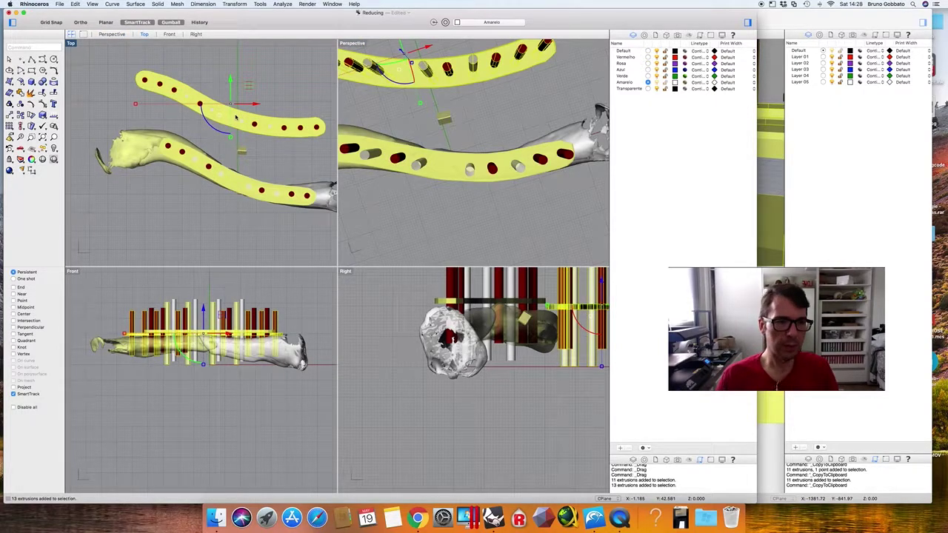
{"action": "left_click_drag", "start_coordinate": [231, 90], "coordinate": [232, 79]}
{"action": "left_click_drag", "start_coordinate": [231, 335], "coordinate": [438, 347]}
{"action": "left_click", "coordinate": [265, 264]}
{"action": "right_click_drag", "start_coordinate": [253, 191], "coordinate": [224, 182]}
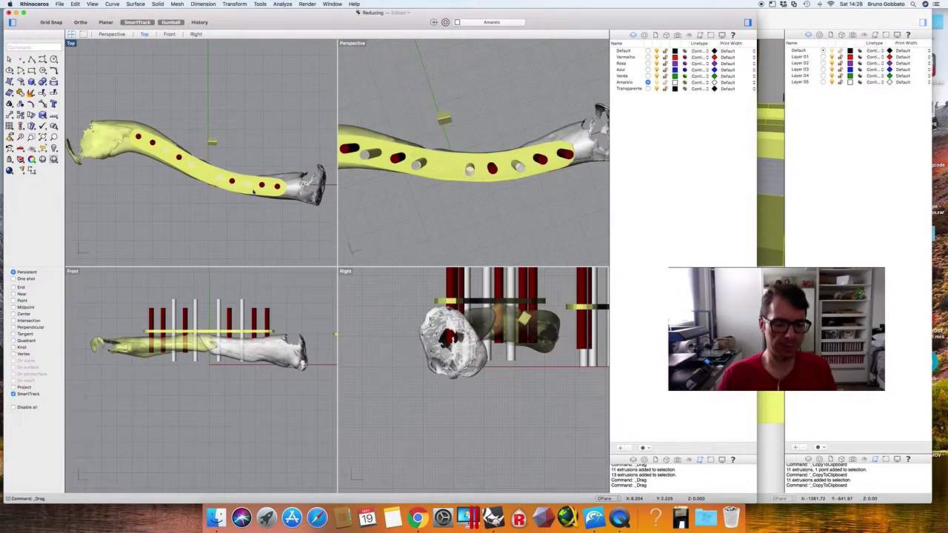
Step: Examine the screw positions of the fitted plate around the fracture line and towards the gray fragment's end
{"action": "right_click_drag", "start_coordinate": [479, 198], "coordinate": [479, 198]}
{"action": "scroll", "coordinate": [479, 198], "scroll_direction": "down", "scroll_amount": 3}
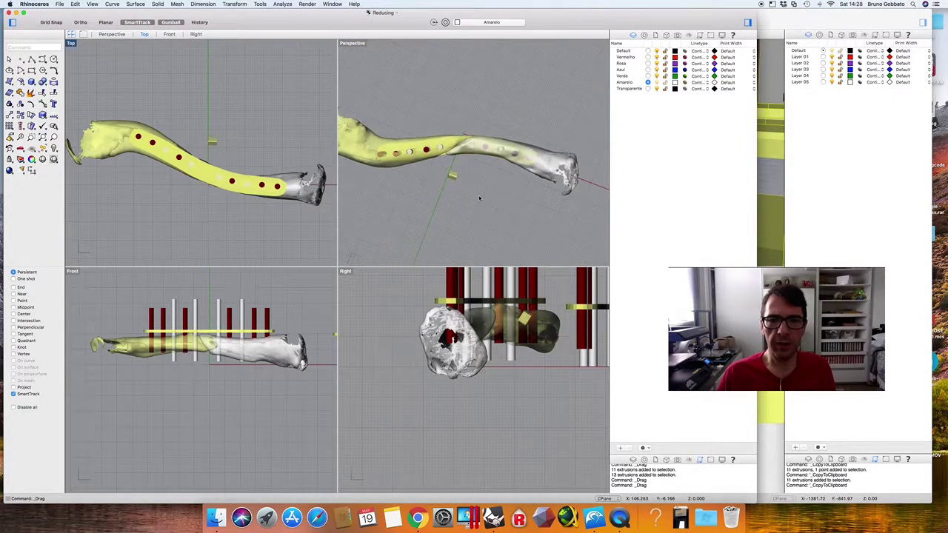
{"action": "scroll", "coordinate": [501, 139], "scroll_direction": "up", "scroll_amount": 3}
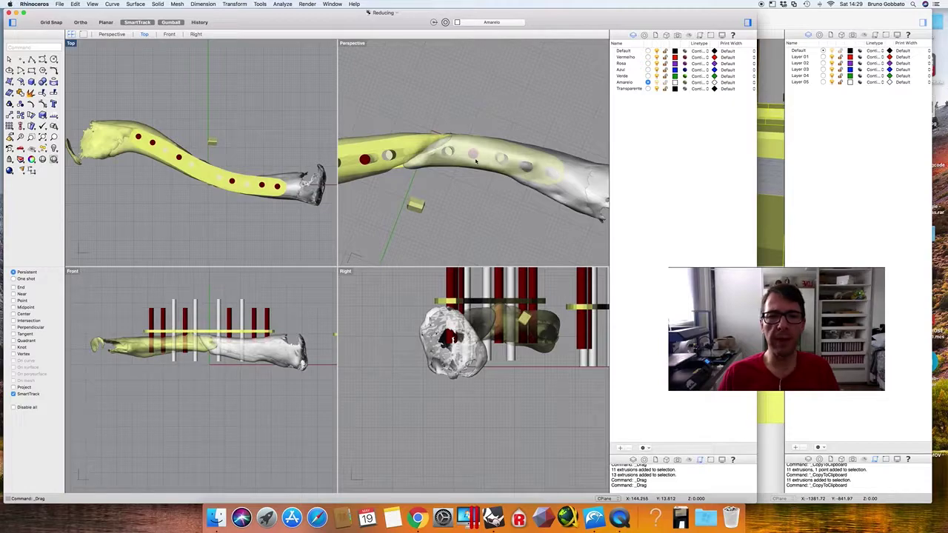
{"action": "scroll", "coordinate": [476, 161], "scroll_direction": "down", "scroll_amount": 2}
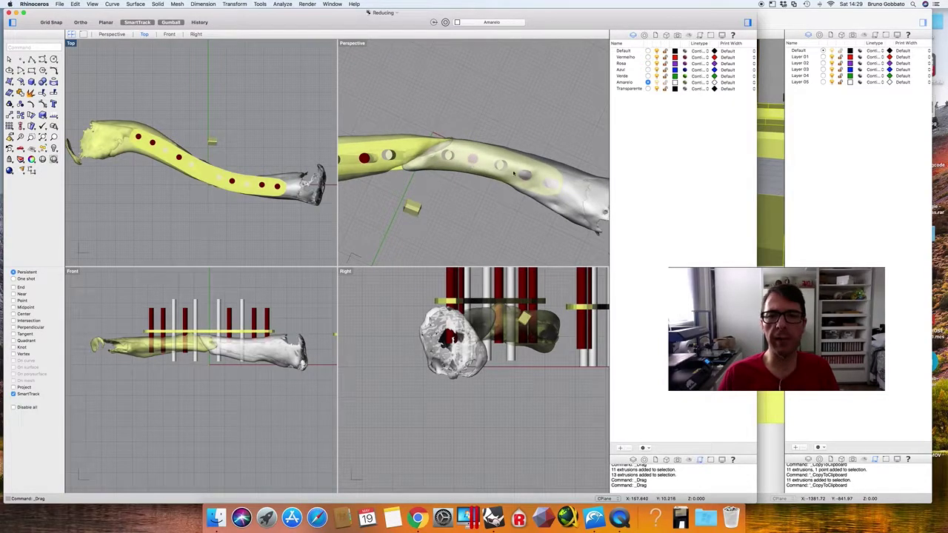
{"action": "scroll", "coordinate": [462, 166], "scroll_direction": "down", "scroll_amount": 10}
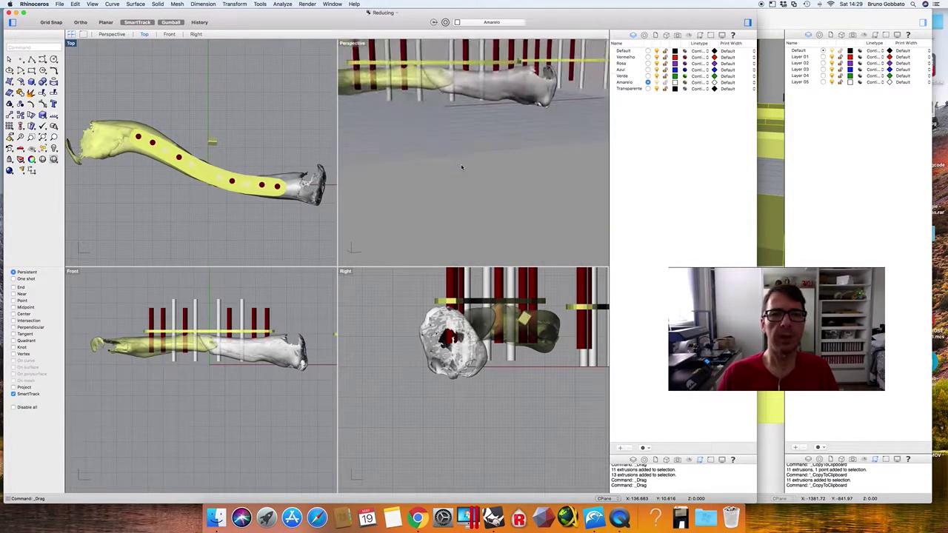
{"action": "scroll", "coordinate": [207, 139], "scroll_direction": "down", "scroll_amount": 2}
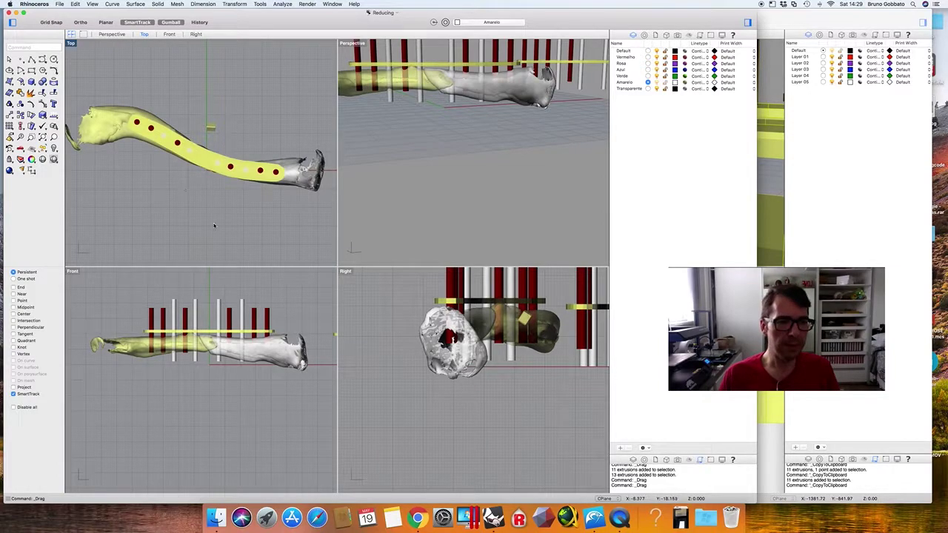
Step: Ungroup the fitted plate from its screws and delete only the plate, keeping the screws in the clavicle
{"action": "left_click", "coordinate": [217, 318]}
{"action": "key", "text": "super+shift+g"}
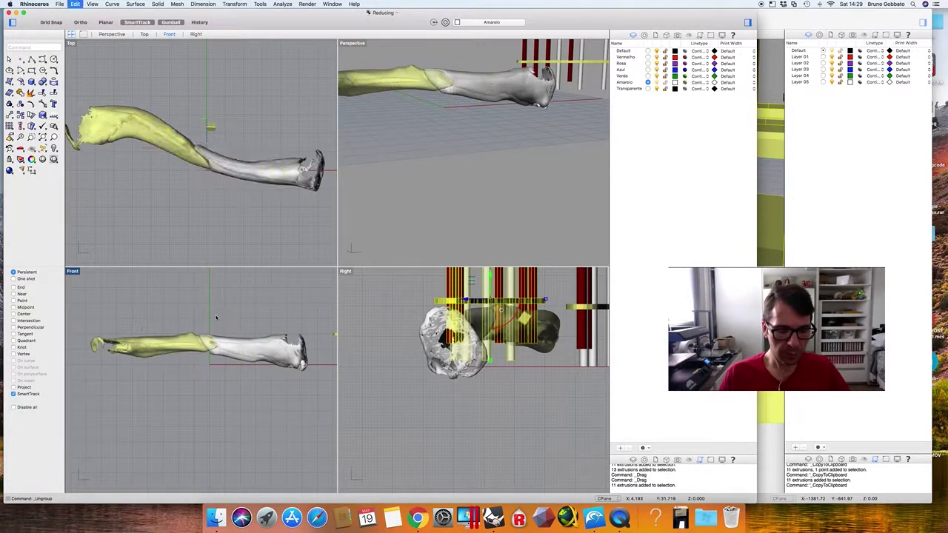
{"action": "left_click", "coordinate": [219, 174]}
{"action": "left_click", "coordinate": [220, 174]}
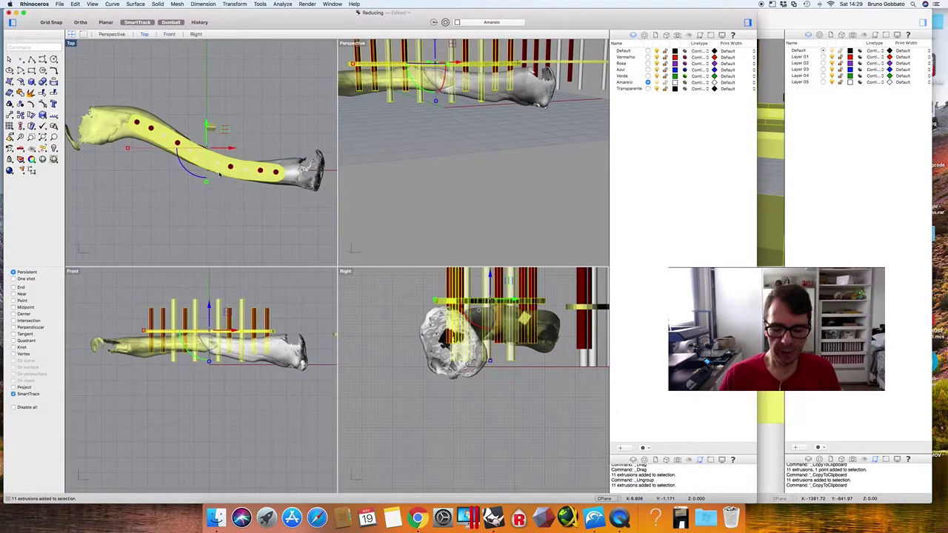
{"action": "key", "text": "Delete"}
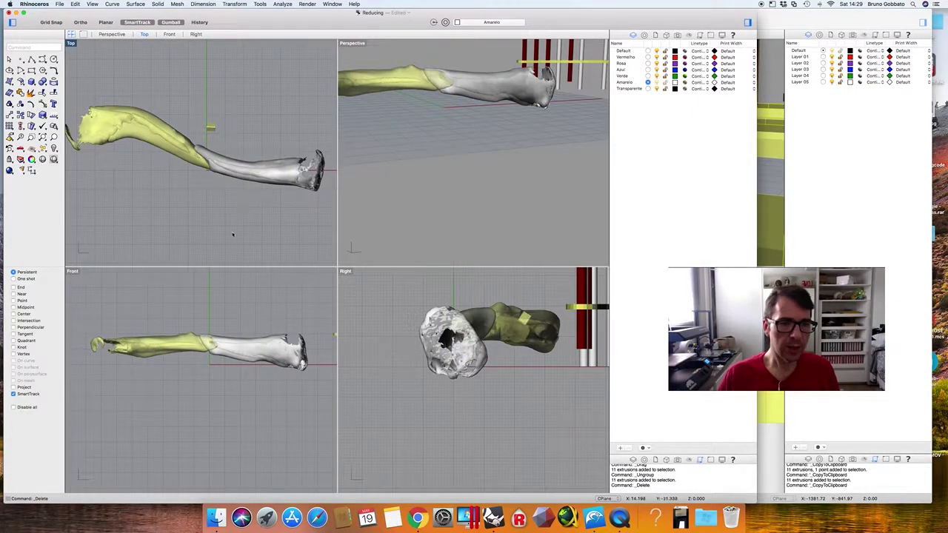
{"action": "key", "text": "super+z"}
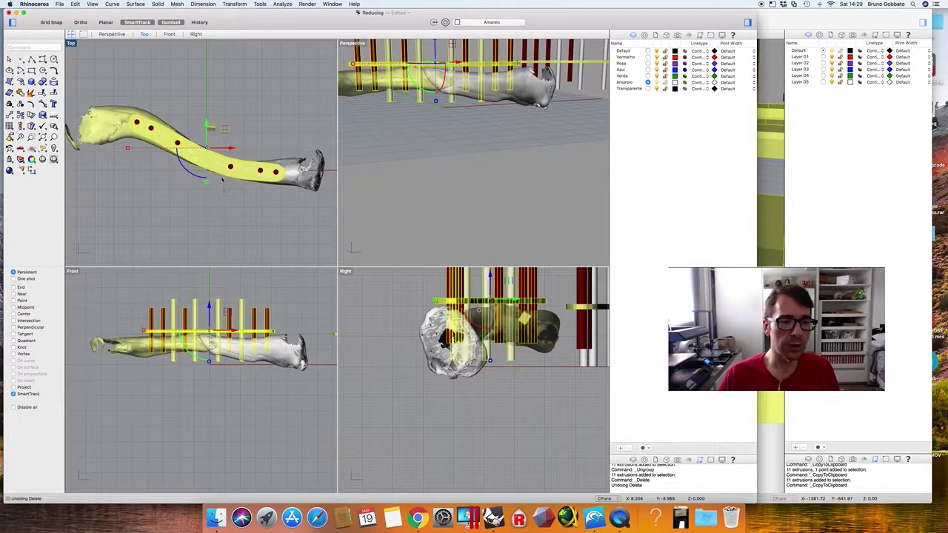
{"action": "key", "text": "super+shift+g"}
{"action": "left_click", "coordinate": [230, 208]}
{"action": "left_click", "coordinate": [225, 175]}
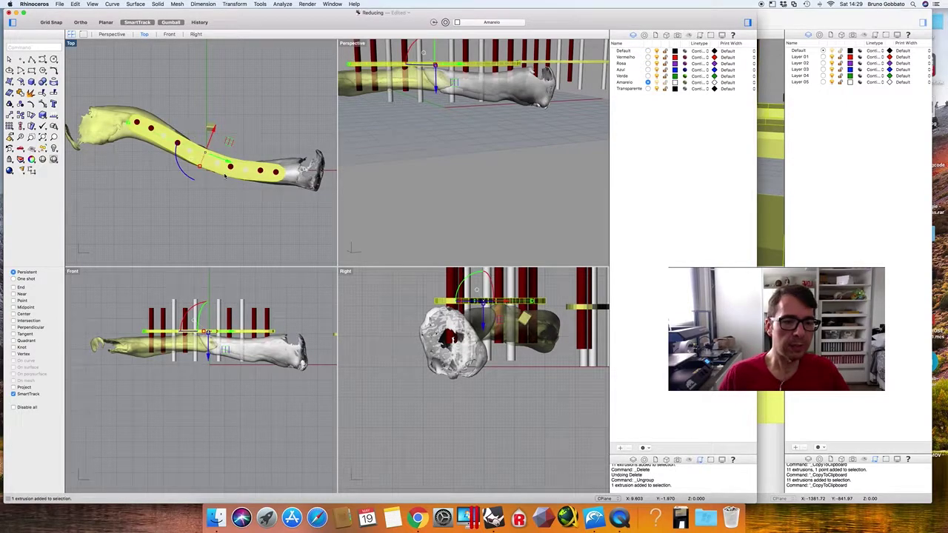
{"action": "key", "text": "Delete"}
Step: Make Vermelho the current layer and delete the gray clavicle fragment together with its screws
{"action": "mouse_move", "coordinate": [449, 120]}
{"action": "right_mouse_down"}
{"action": "mouse_move", "coordinate": [478, 101]}
{"action": "mouse_move", "coordinate": [448, 111]}
{"action": "mouse_move", "coordinate": [450, 151]}
{"action": "mouse_move", "coordinate": [432, 111]}
{"action": "right_mouse_up"}
{"action": "scroll", "coordinate": [443, 143], "scroll_direction": "up", "scroll_amount": 5}
{"action": "scroll", "coordinate": [443, 142], "scroll_direction": "down", "scroll_amount": 4}
{"action": "scroll", "coordinate": [432, 111], "scroll_direction": "down", "scroll_amount": 10}
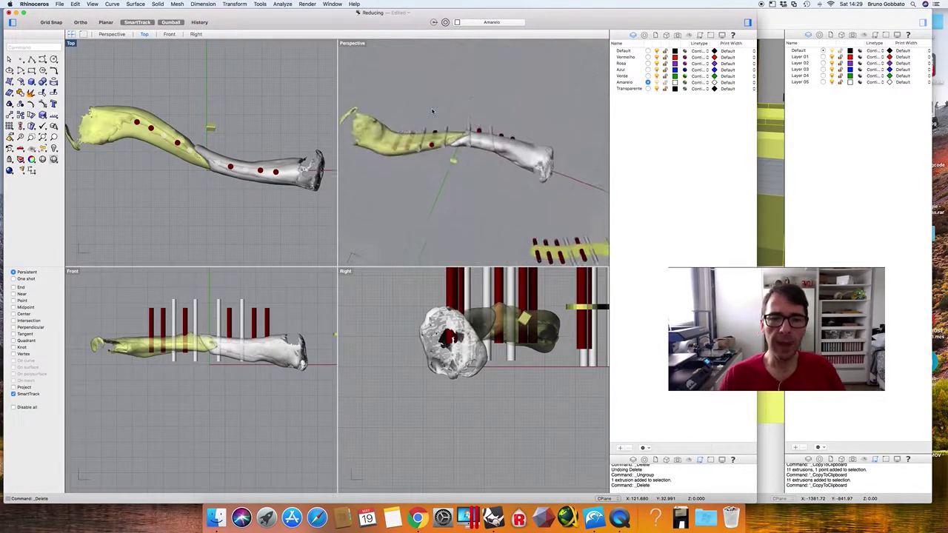
{"action": "scroll", "coordinate": [432, 111], "scroll_direction": "down", "scroll_amount": 2}
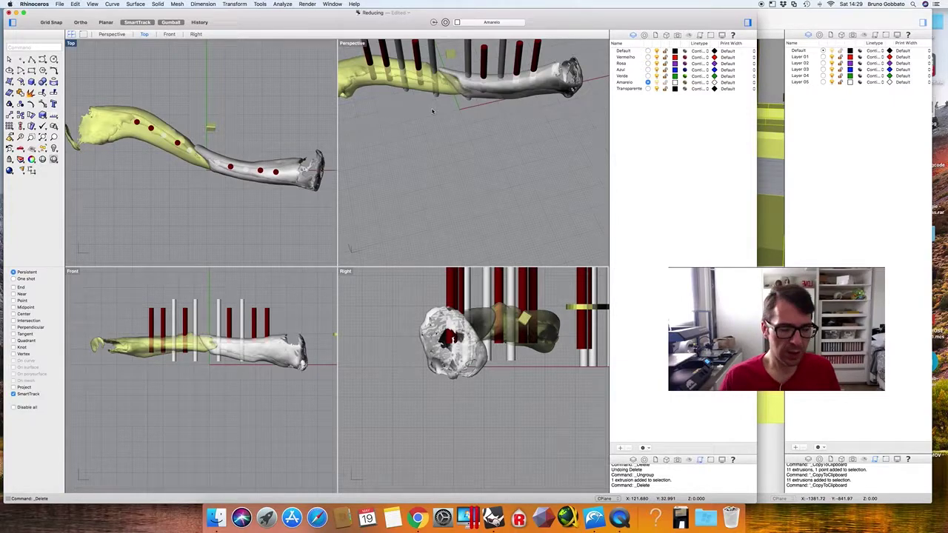
{"action": "left_click", "coordinate": [648, 57]}
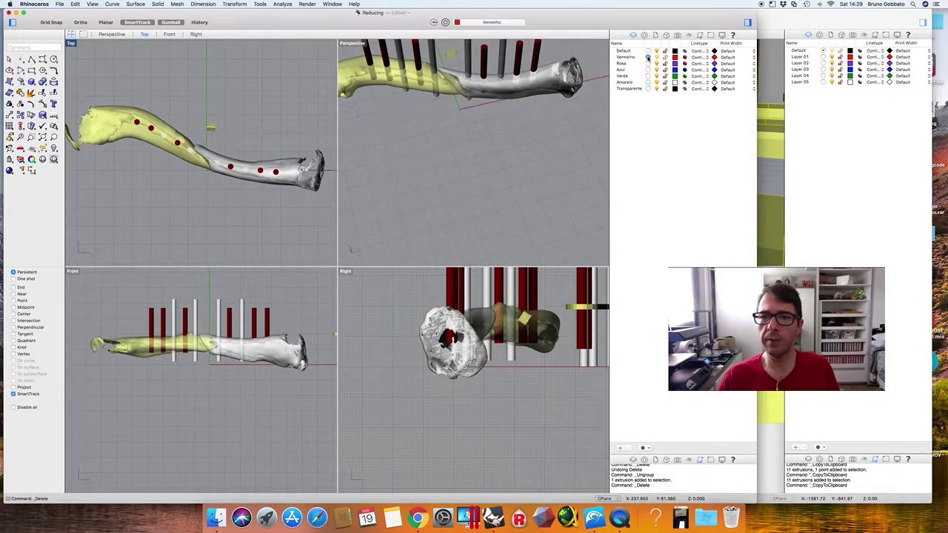
{"action": "left_click", "coordinate": [286, 182]}
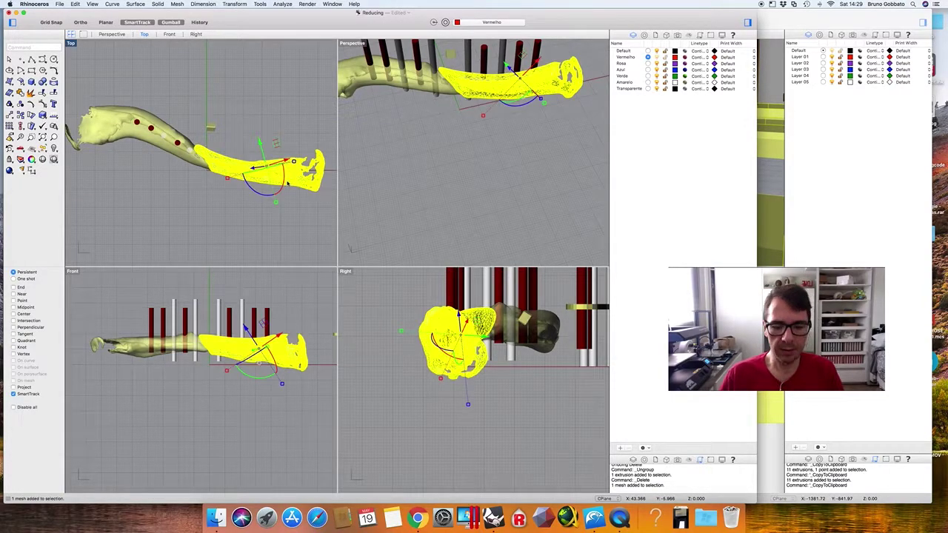
{"action": "key", "text": "Delete"}
{"action": "left_click_drag", "start_coordinate": [212, 146], "coordinate": [317, 207]}
{"action": "key", "text": "Delete"}
{"action": "scroll", "coordinate": [313, 174], "scroll_direction": "left", "scroll_amount": 3}
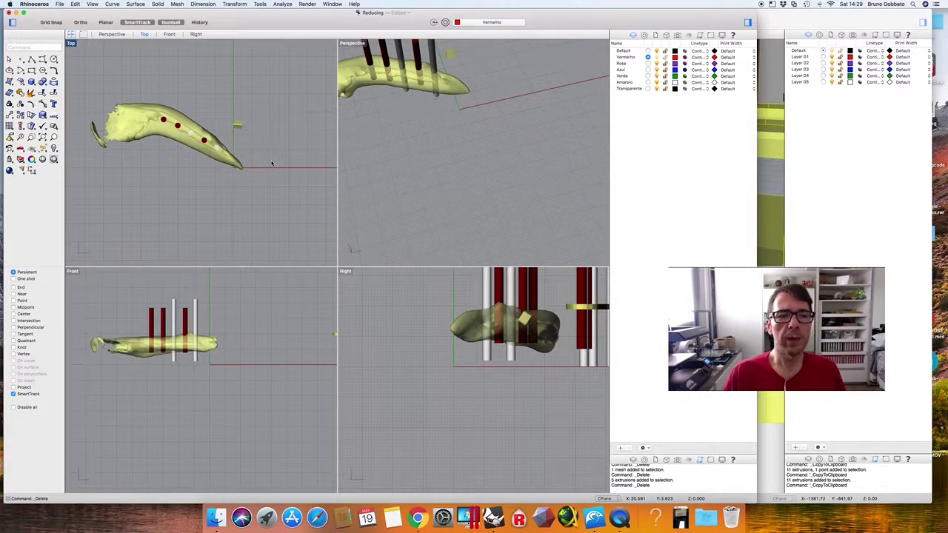
{"action": "scroll", "coordinate": [272, 162], "scroll_direction": "up", "scroll_amount": 3}
{"action": "left_click", "coordinate": [185, 134]}
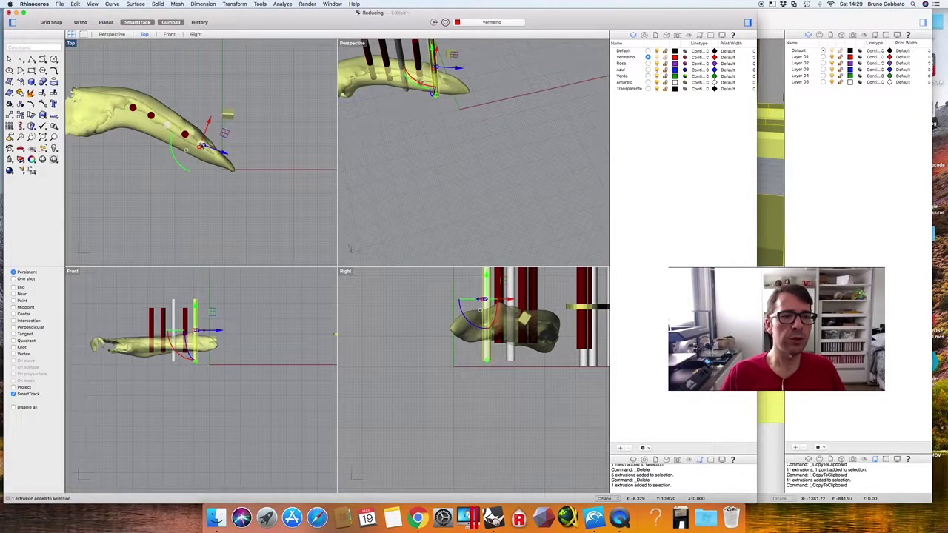
{"action": "left_click", "coordinate": [189, 135]}
{"action": "left_click", "coordinate": [206, 148]}
{"action": "left_click", "coordinate": [260, 148]}
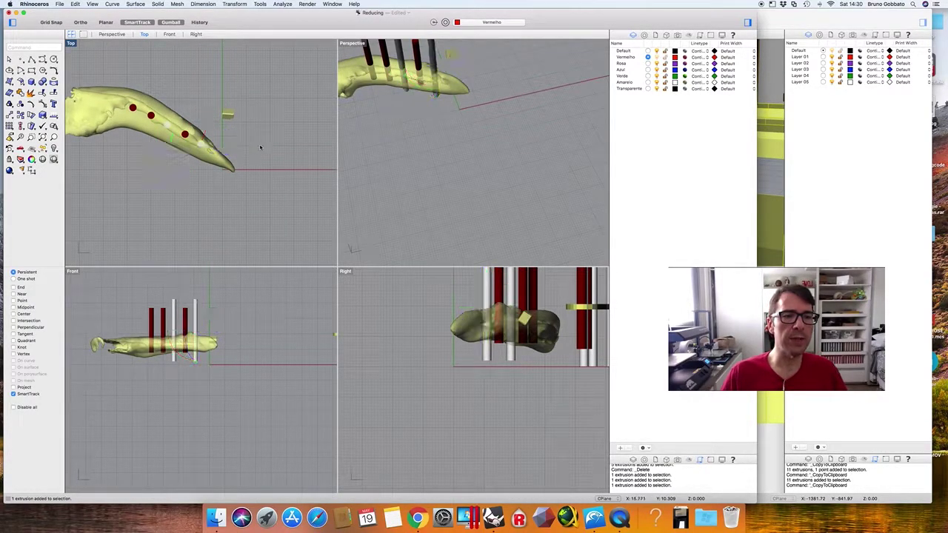
Step: Draw a solid corner-to-corner box in the Front viewport over the yellow fragment's fractured end and give it depth in Top
{"action": "left_click", "coordinate": [157, 4]}
{"action": "mouse_move", "coordinate": [181, 14]}
{"action": "left_click", "coordinate": [273, 15]}
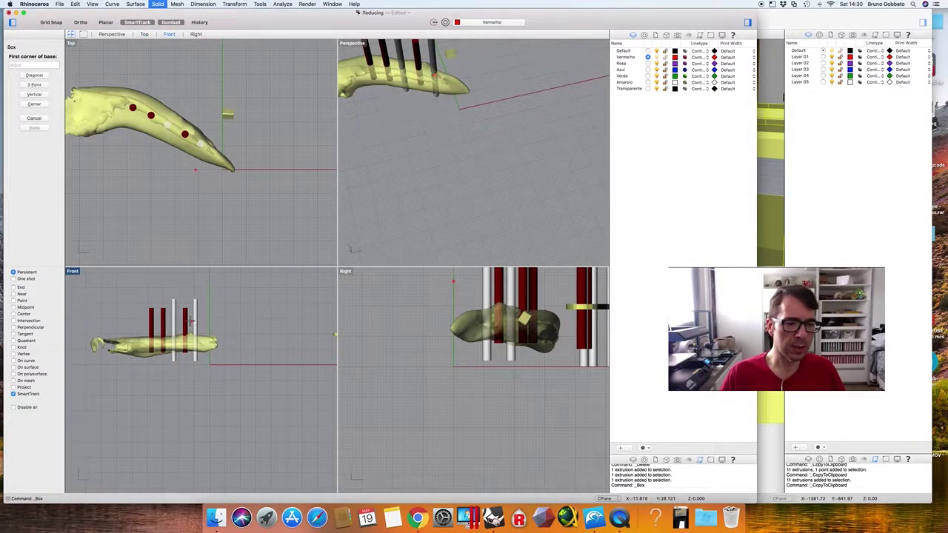
{"action": "left_click", "coordinate": [190, 320]}
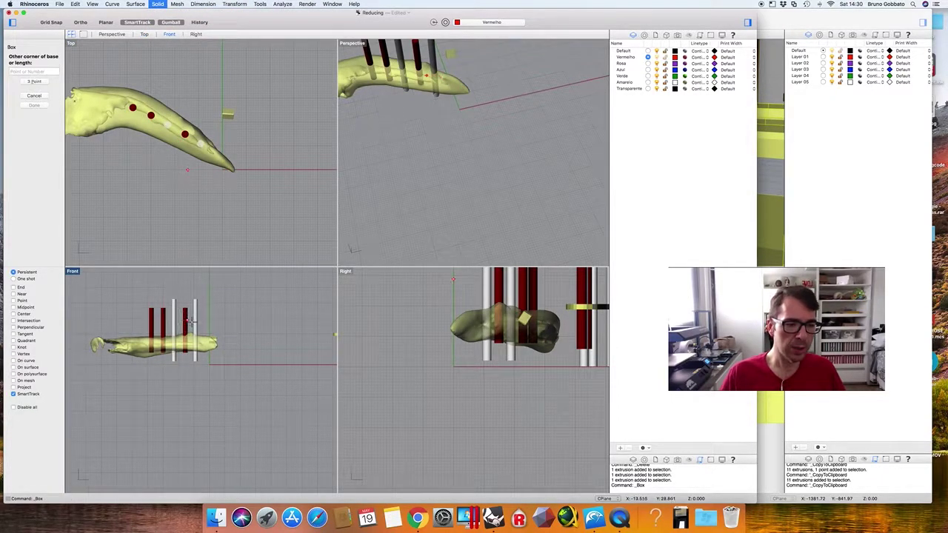
{"action": "left_click", "coordinate": [227, 342]}
{"action": "left_click", "coordinate": [211, 196]}
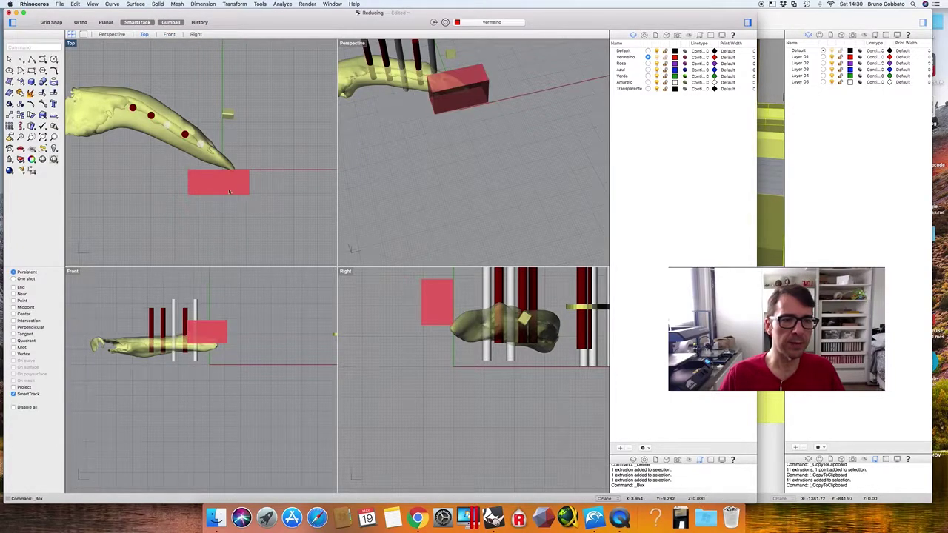
Step: Move and rotate the red box in the Top viewport so it lies along the yellow fragment's fractured end, covering its two nearest screws
{"action": "left_click_drag", "start_coordinate": [201, 206], "coordinate": [195, 145]}
{"action": "left_click_drag", "start_coordinate": [255, 175], "coordinate": [237, 167]}
{"action": "left_click", "coordinate": [245, 372]}
{"action": "right_click_drag", "start_coordinate": [416, 187], "coordinate": [417, 186]}
Step: Subtract the yellow clavicle fragment from the red box with a mesh Boolean difference, deleting the input objects
{"action": "left_click", "coordinate": [216, 326]}
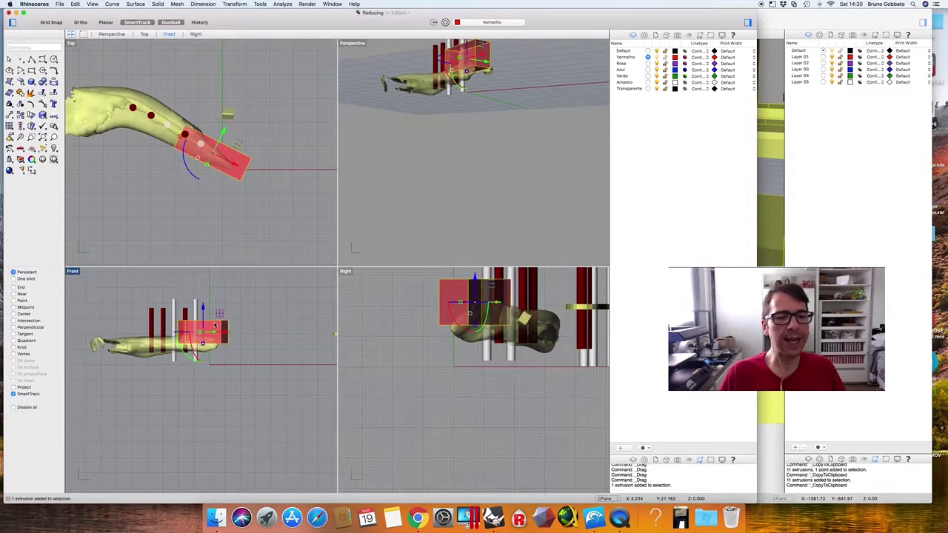
{"action": "left_click", "coordinate": [177, 3]}
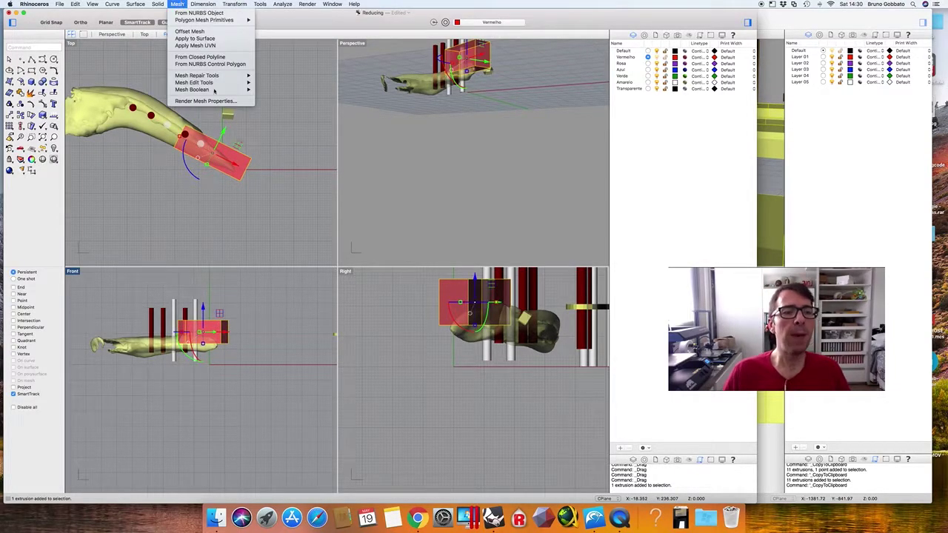
{"action": "mouse_move", "coordinate": [217, 92]}
{"action": "left_click", "coordinate": [275, 97]}
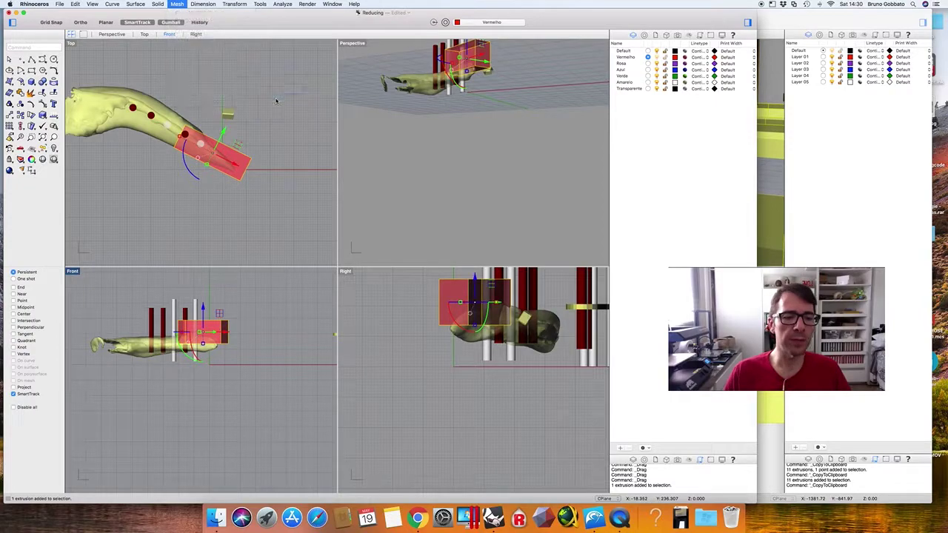
{"action": "left_click", "coordinate": [141, 346]}
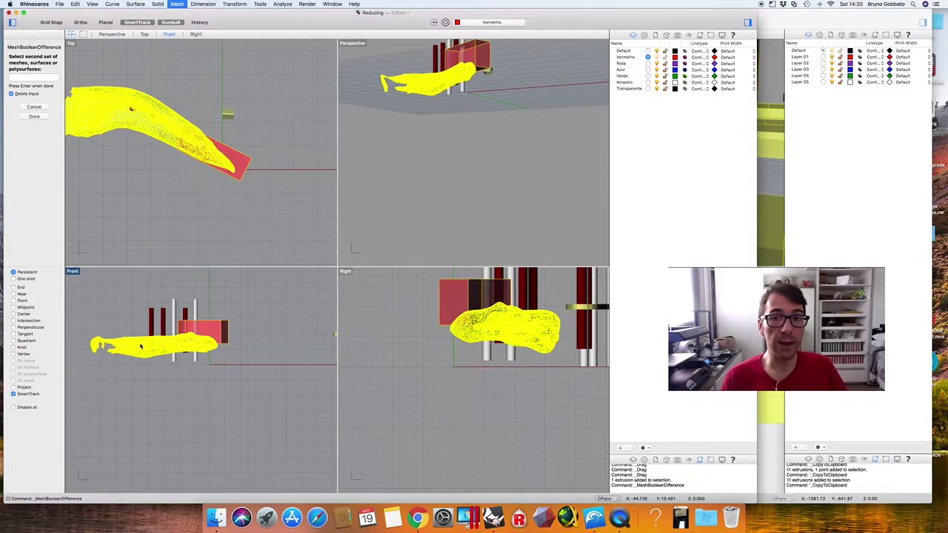
{"action": "key", "text": "Return"}
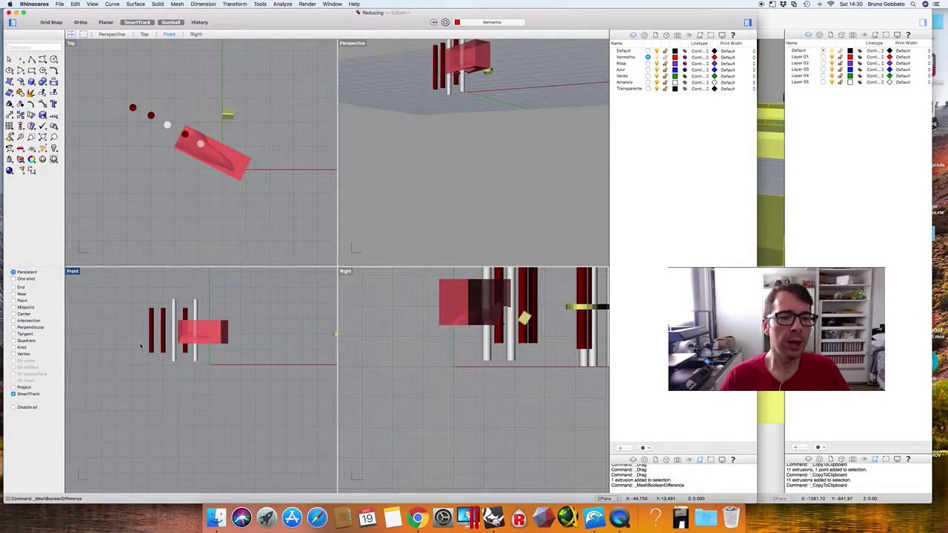
Step: Cut screw holes through the red block by subtracting the two screws crossing it with a mesh Boolean difference
{"action": "right_click_drag", "start_coordinate": [391, 197], "coordinate": [405, 126]}
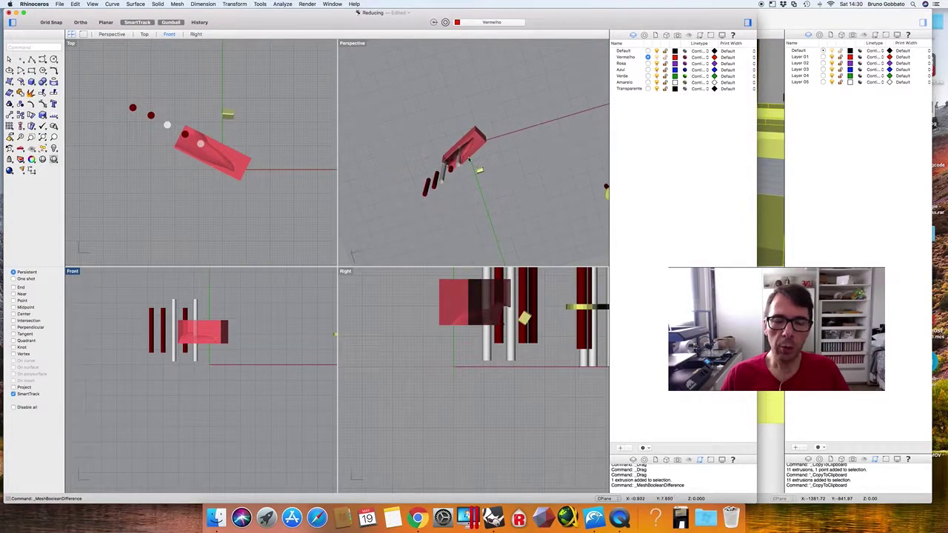
{"action": "scroll", "coordinate": [474, 144], "scroll_direction": "up", "scroll_amount": 5}
{"action": "left_click", "coordinate": [474, 140]}
{"action": "left_click", "coordinate": [518, 174]}
{"action": "right_click_drag", "start_coordinate": [518, 174], "coordinate": [501, 153]}
{"action": "left_click", "coordinate": [245, 168]}
{"action": "left_click", "coordinate": [177, 4]}
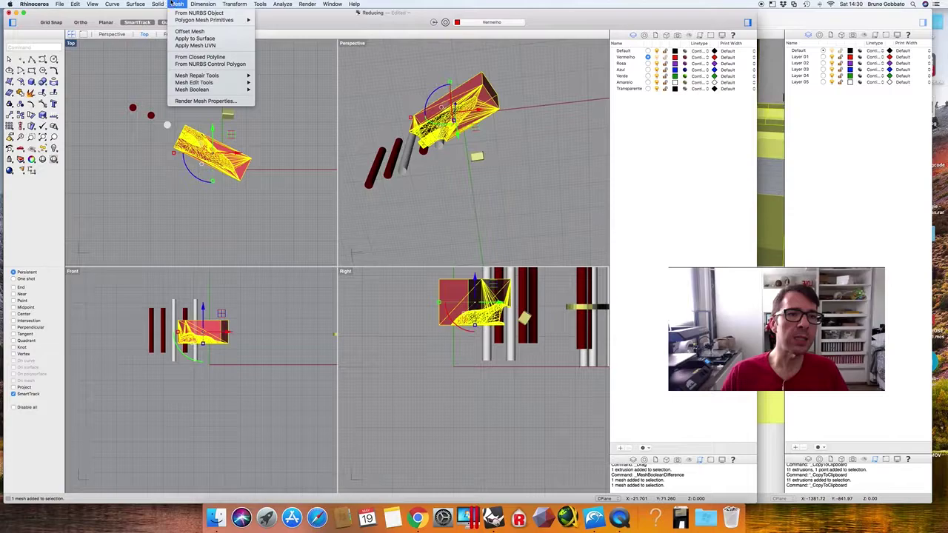
{"action": "mouse_move", "coordinate": [209, 90]}
{"action": "left_click", "coordinate": [267, 97]}
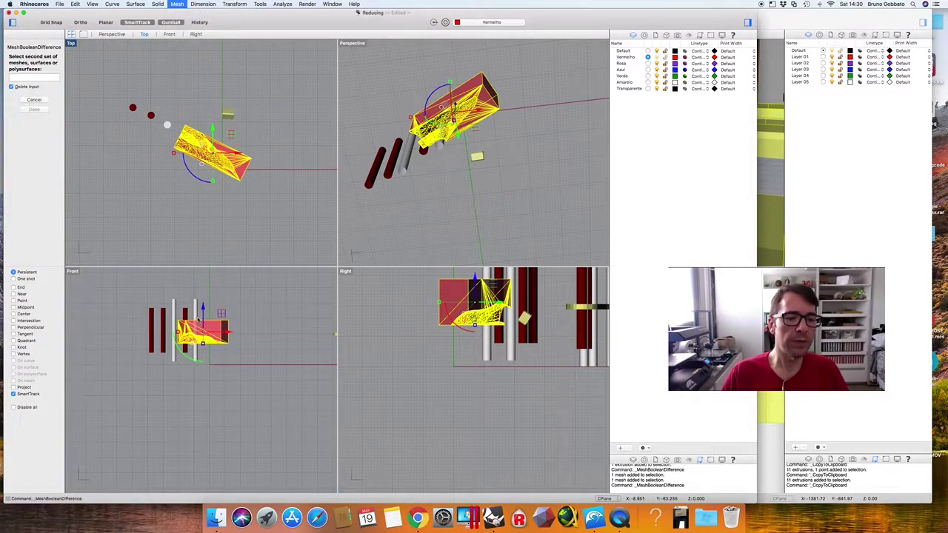
{"action": "left_click", "coordinate": [198, 303]}
{"action": "key", "text": "Return"}
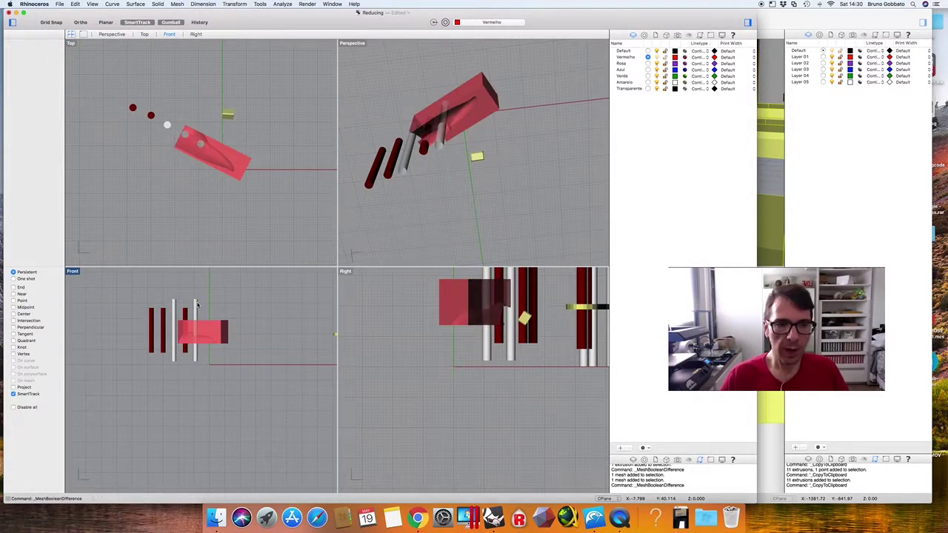
Step: Examine the red block's bone imprint and screw holes from several angles in the maximized Perspective view
{"action": "scroll", "coordinate": [290, 238], "scroll_direction": "up", "scroll_amount": 3}
{"action": "left_click", "coordinate": [474, 111]}
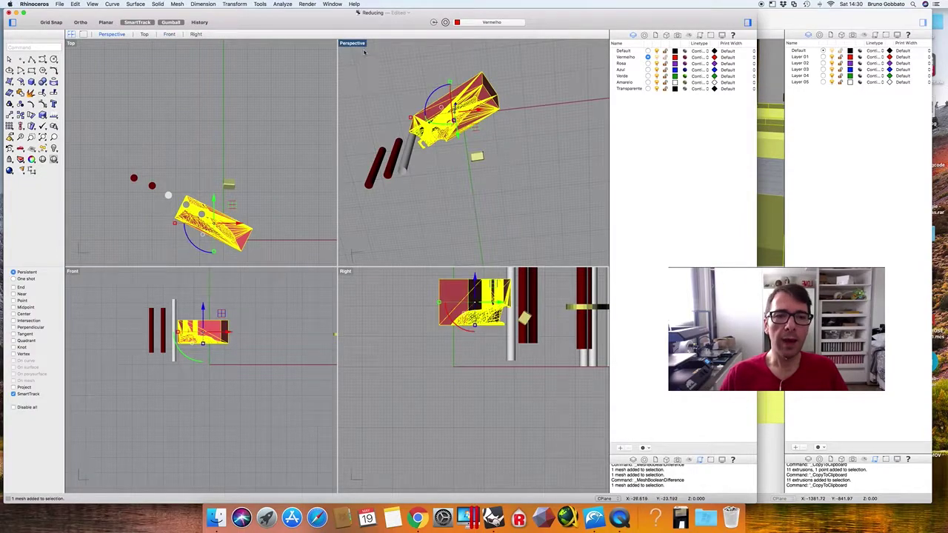
{"action": "double_click", "coordinate": [359, 44]}
{"action": "left_click", "coordinate": [406, 242]}
{"action": "scroll", "coordinate": [313, 173], "scroll_direction": "down", "scroll_amount": 10}
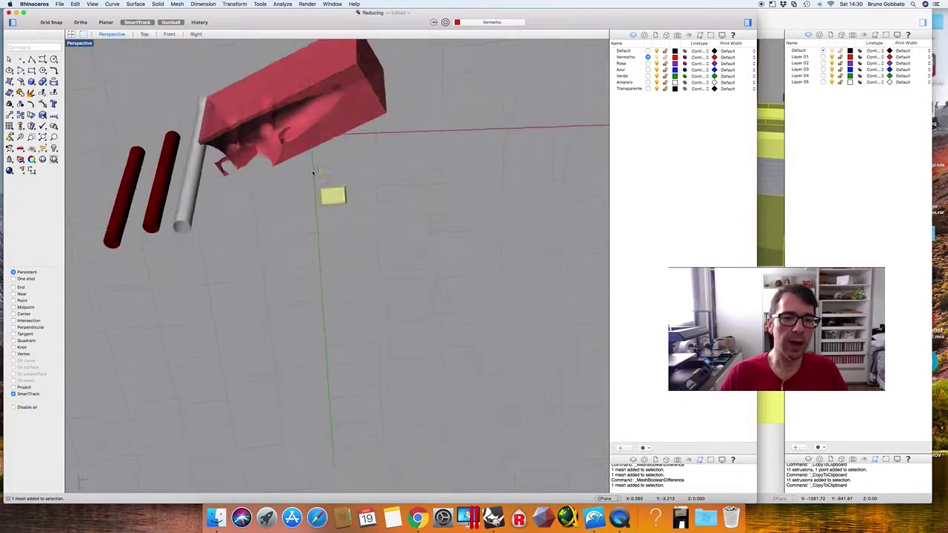
{"action": "right_click_drag", "start_coordinate": [313, 173], "coordinate": [322, 98]}
{"action": "left_click", "coordinate": [292, 296]}
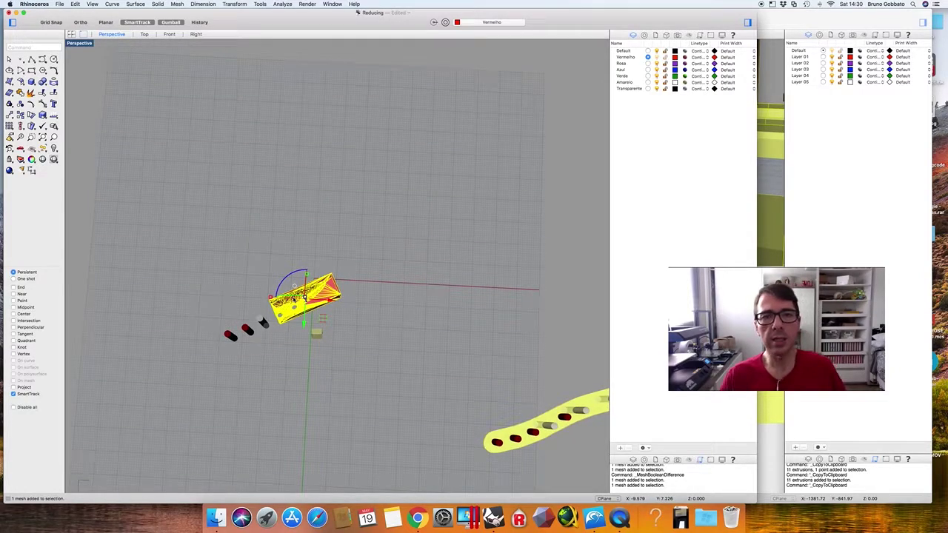
{"action": "scroll", "coordinate": [293, 300], "scroll_direction": "up", "scroll_amount": 3}
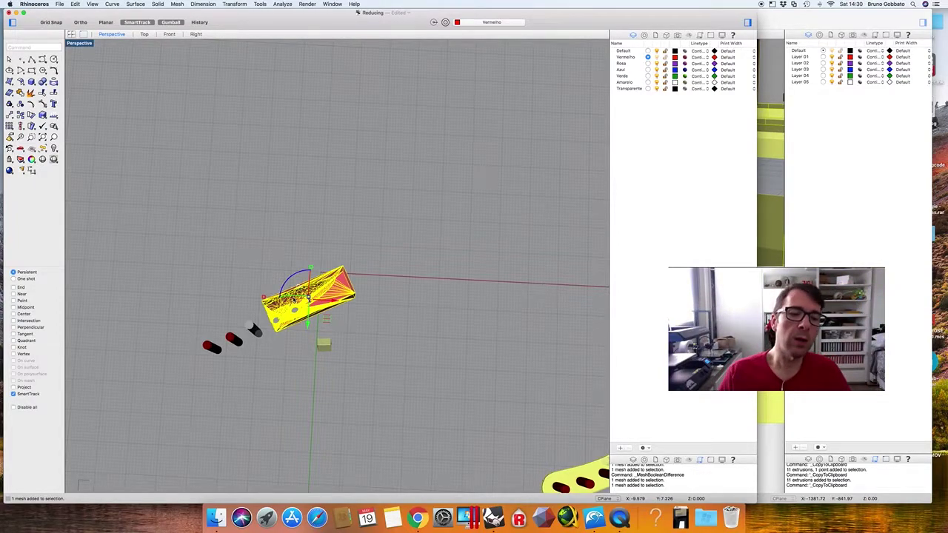
{"action": "right_click_drag", "start_coordinate": [345, 226], "coordinate": [346, 241]}
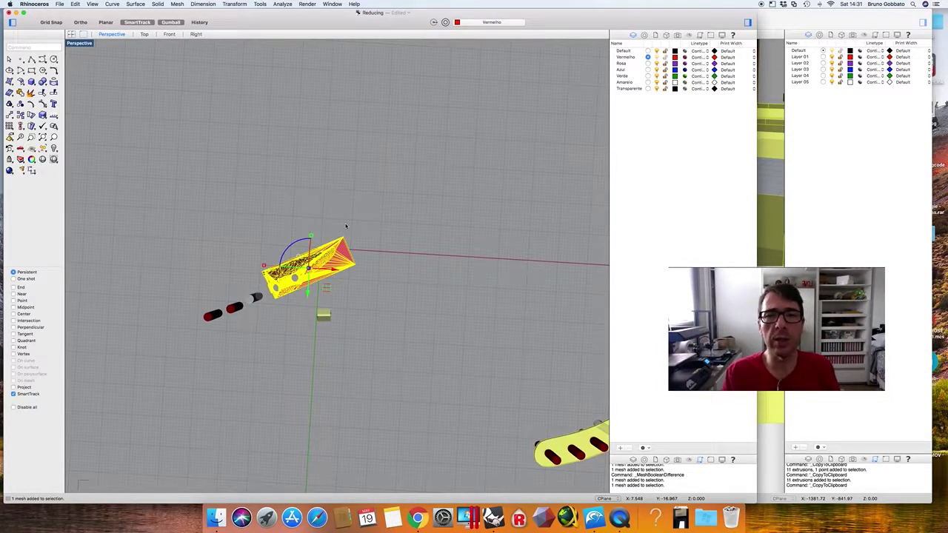
{"action": "left_click", "coordinate": [398, 229]}
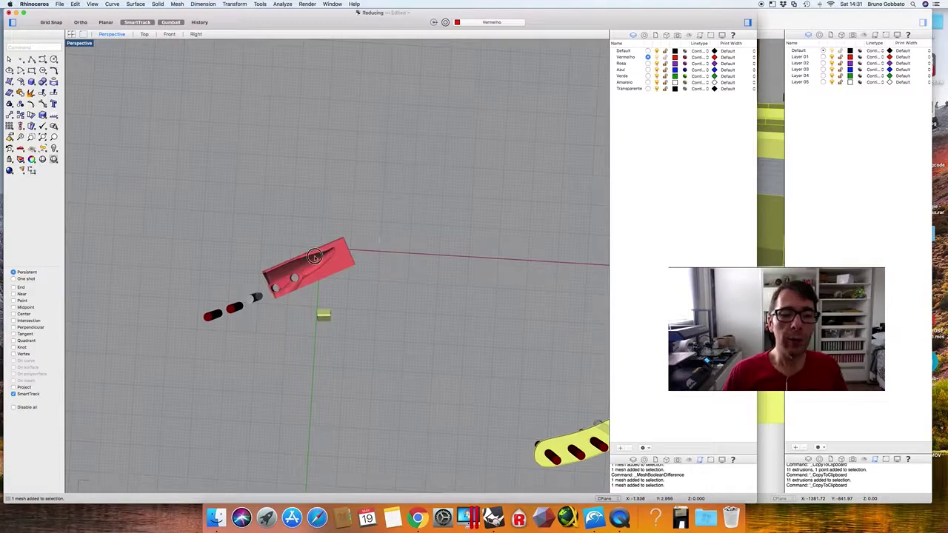
{"action": "left_click", "coordinate": [315, 257]}
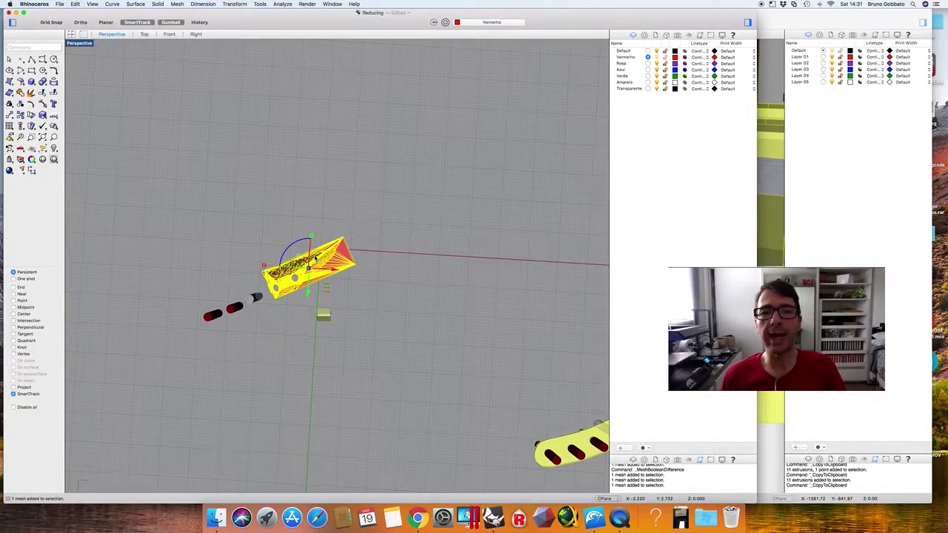